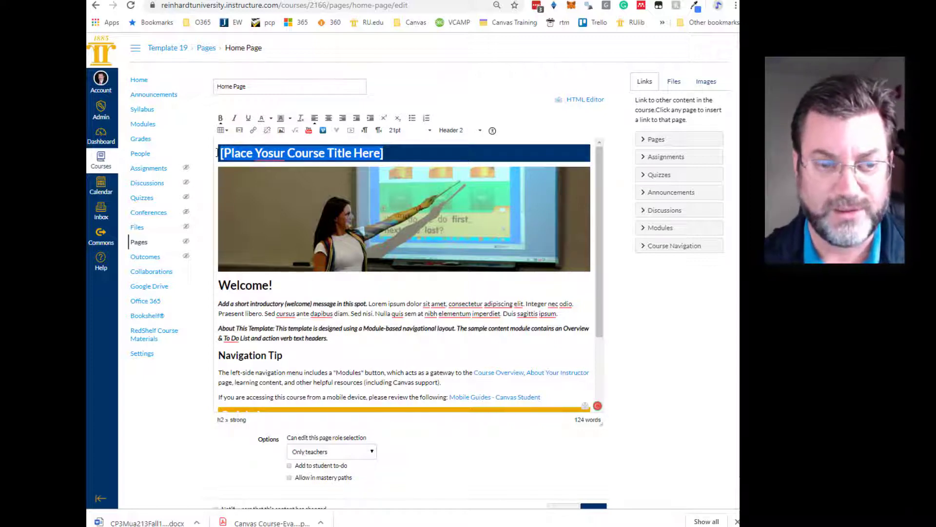
# - Replace the placeholder course title in the blue banner with "Template Course"
pyautogui.write('Template ')
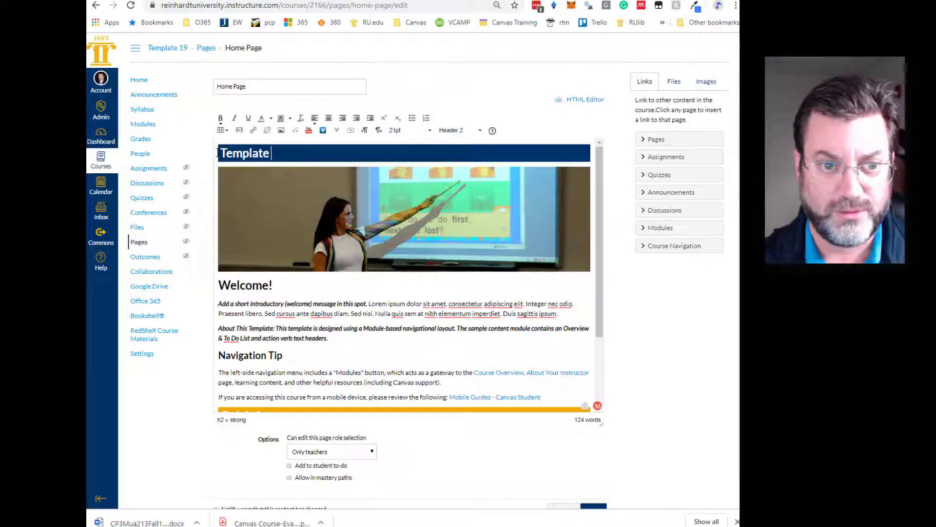
pyautogui.write('Course')
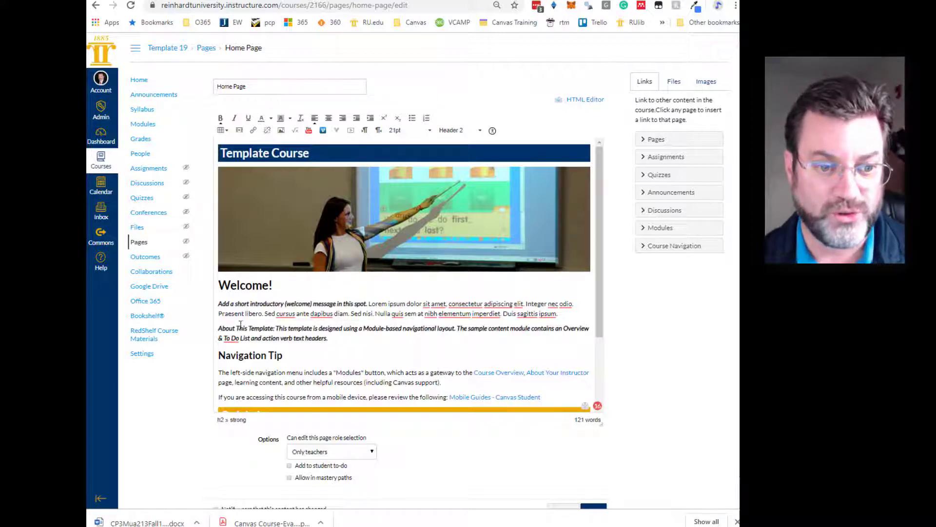
pyautogui.scroll(-2, 296, 318)
pyautogui.scroll(2, 296, 318)
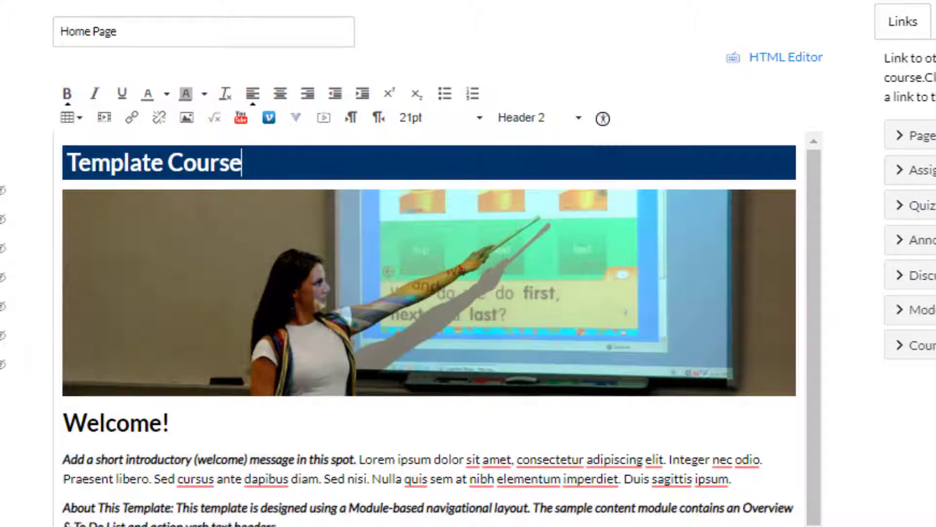
# - Check the paragraph styles of the Welcome, Navigation Tip and Quick Access headings and the body text, and the list of available styles
pyautogui.click(72, 454)
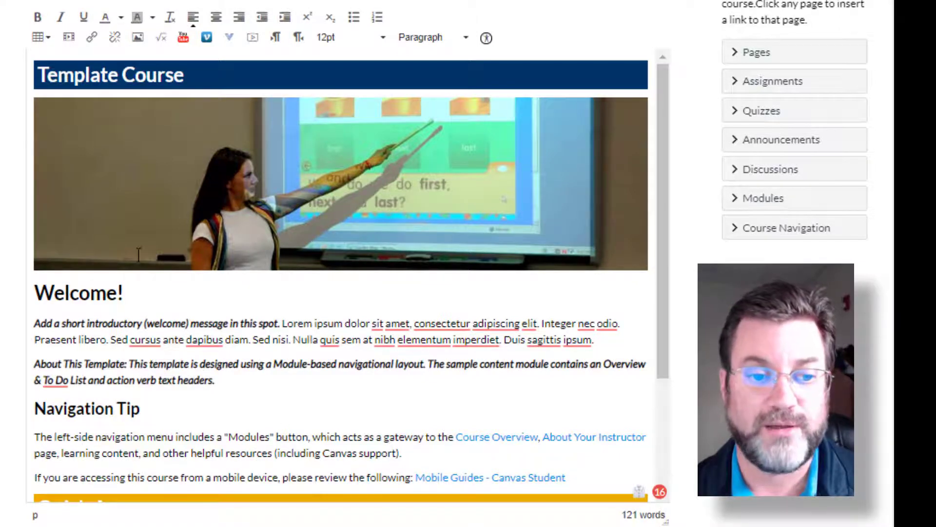
pyautogui.click(88, 297)
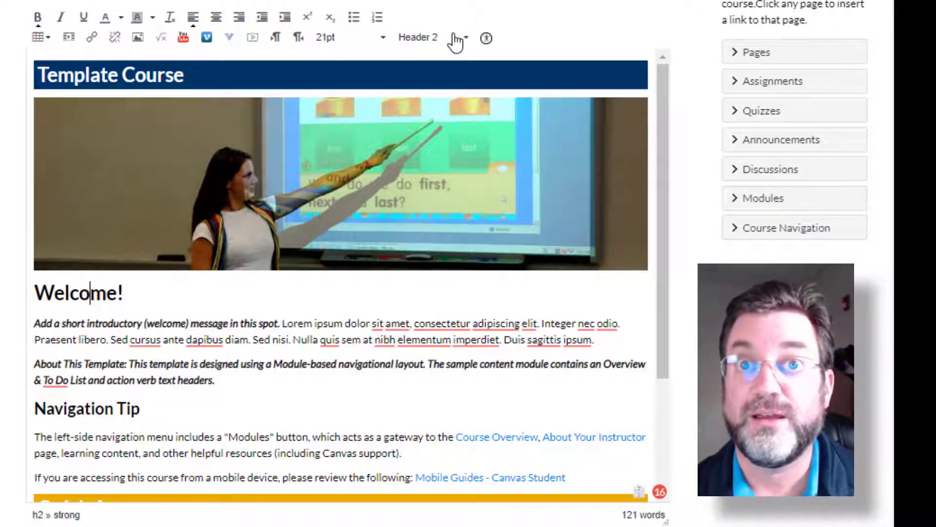
pyautogui.click(81, 412)
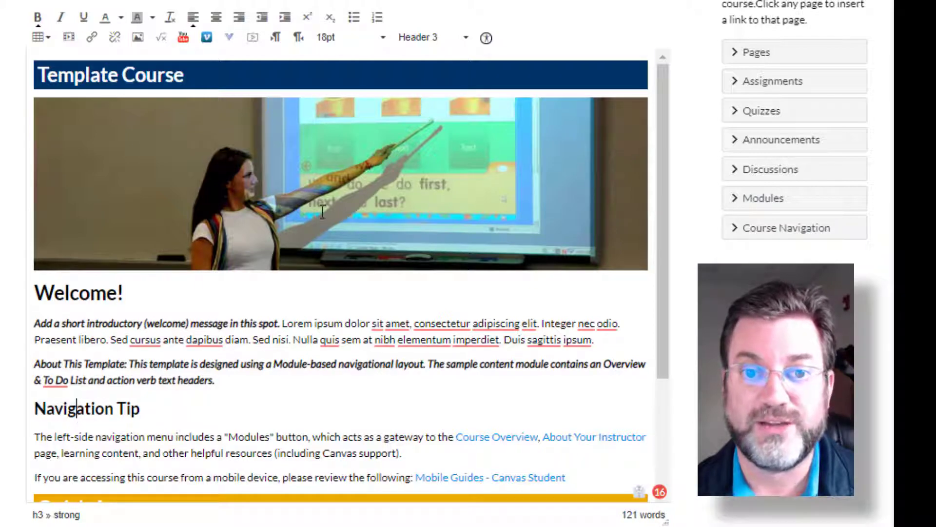
pyautogui.scroll(-3, 105, 411)
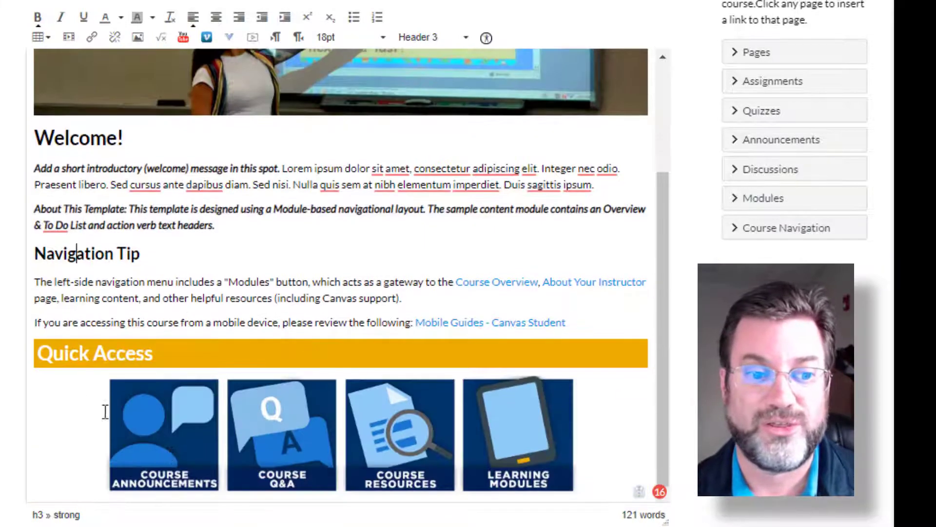
pyautogui.click(79, 353)
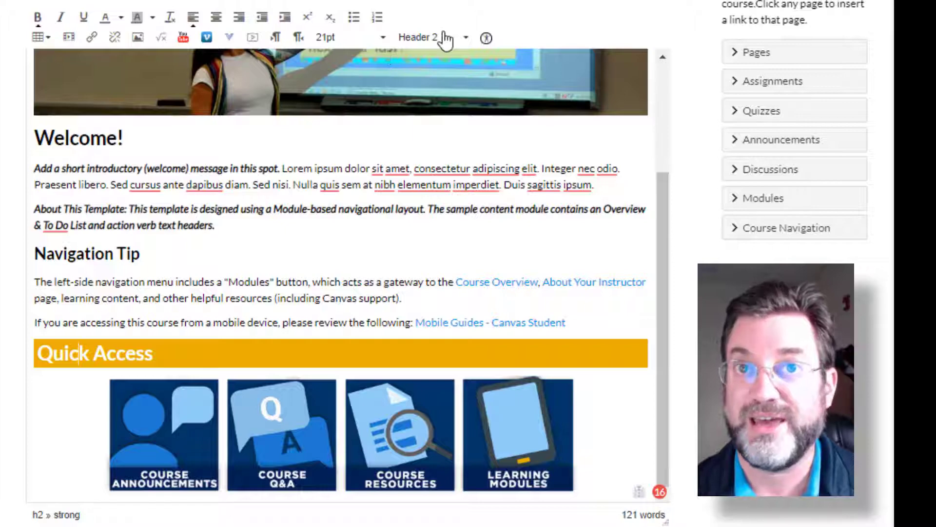
pyautogui.scroll(3, 143, 246)
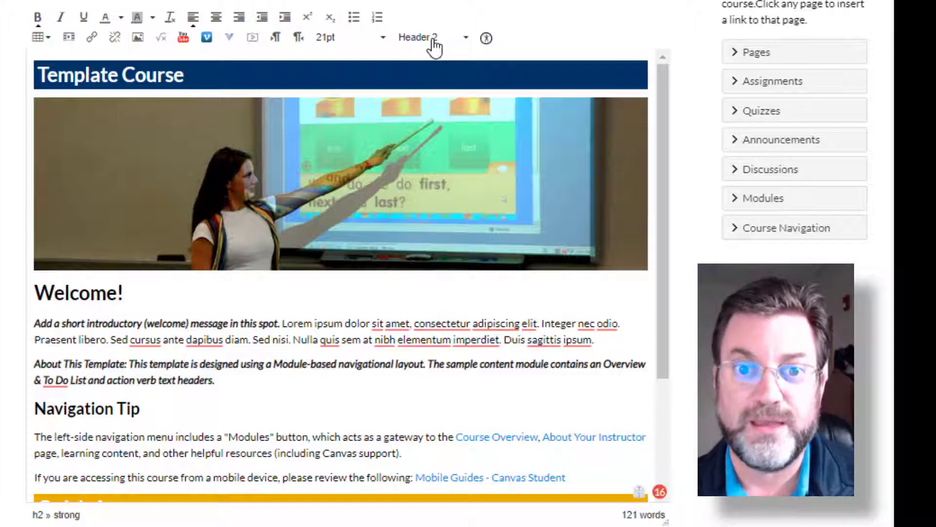
pyautogui.click(433, 39)
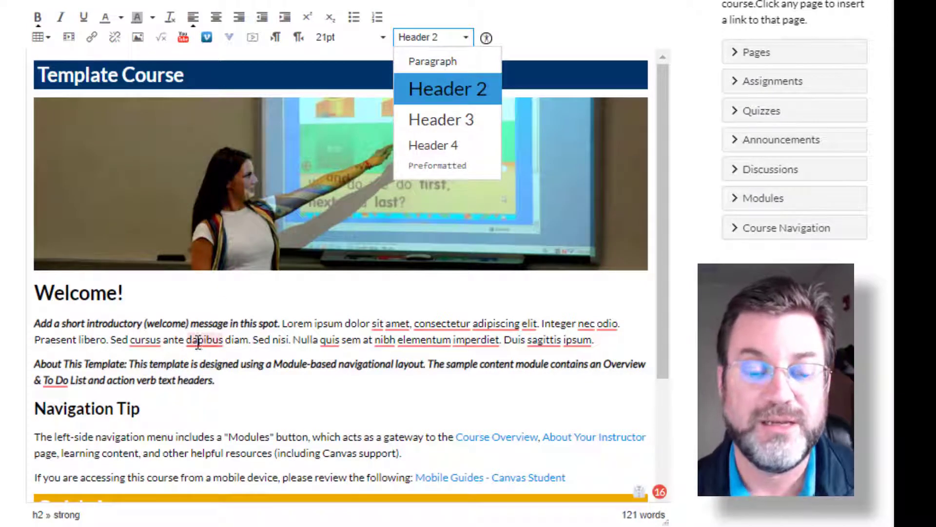
pyautogui.click(318, 325)
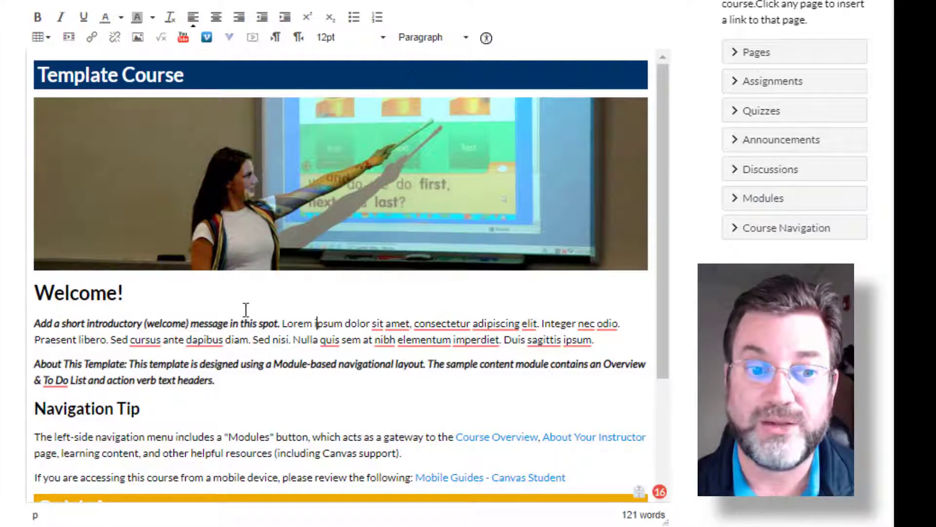
pyautogui.click(418, 39)
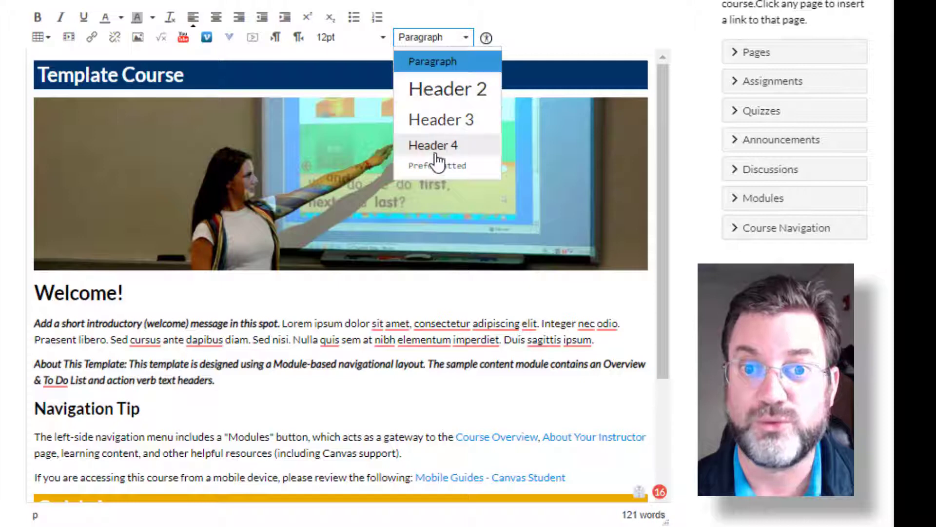
pyautogui.click(233, 295)
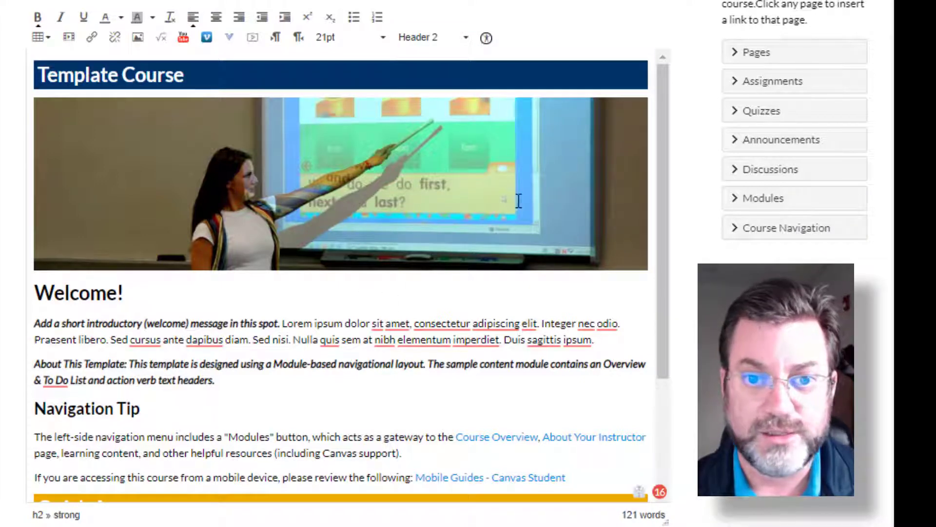
# - Add a paragraph below the Navigation Tip heading reading "Type some stuff into this here box. Is that bold faced? Kinda looks like it."
pyautogui.scroll(-3, 224, 305)
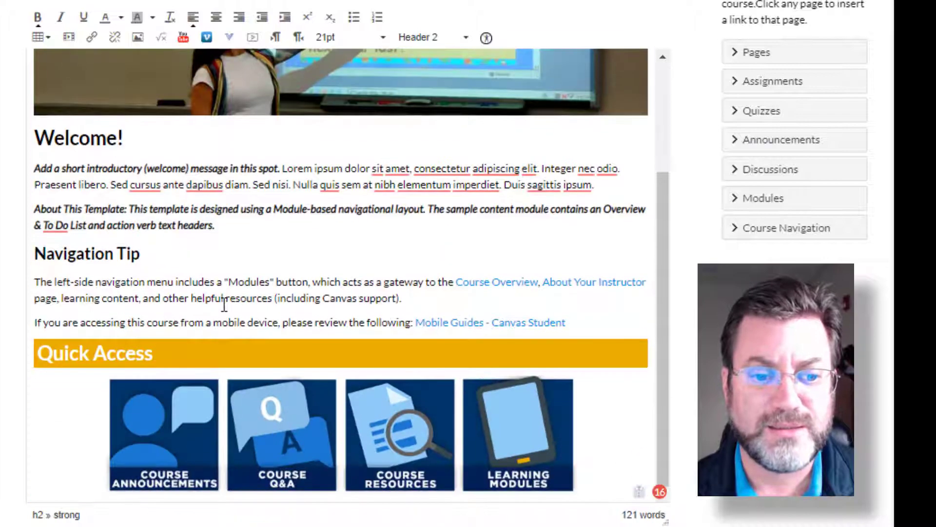
pyautogui.scroll(3, 215, 293)
pyautogui.scroll(-3, 186, 273)
pyautogui.click(161, 254)
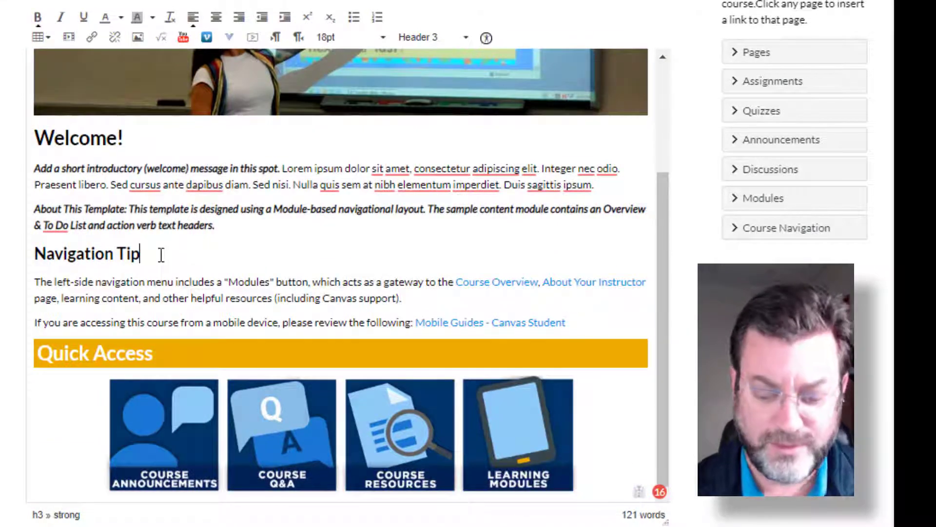
pyautogui.press('Return')
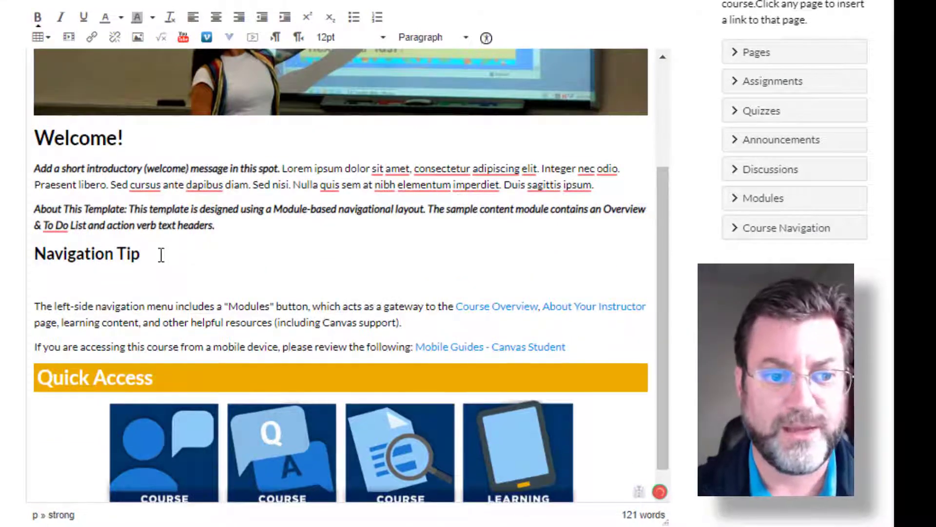
pyautogui.write('Type some ')
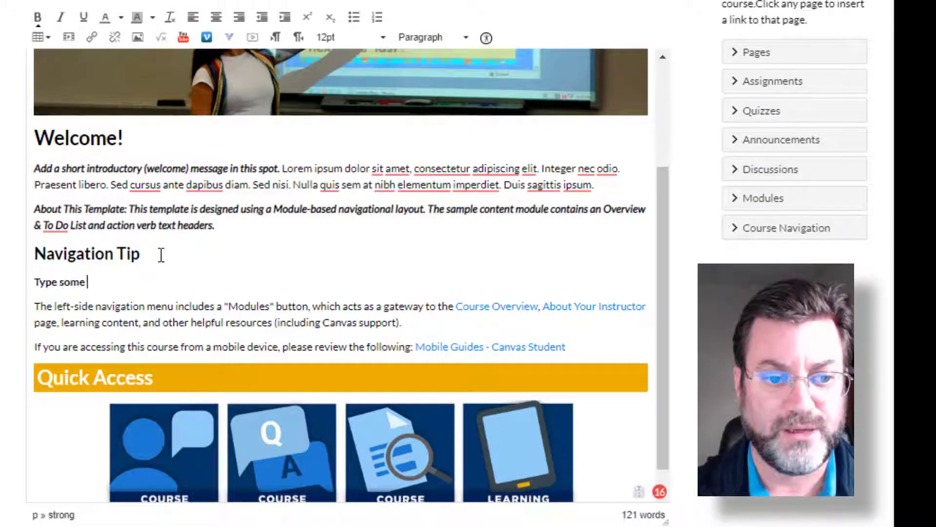
pyautogui.write('stuff into thi')
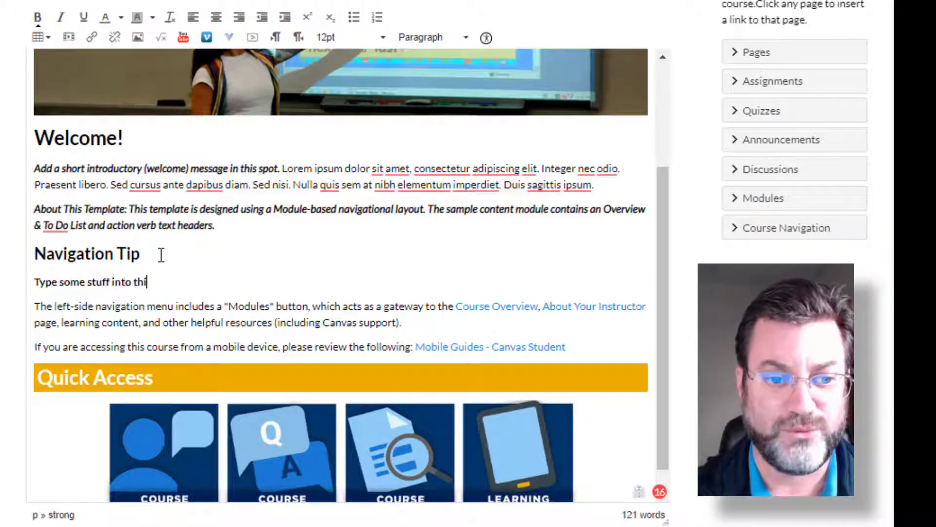
pyautogui.write('s here box')
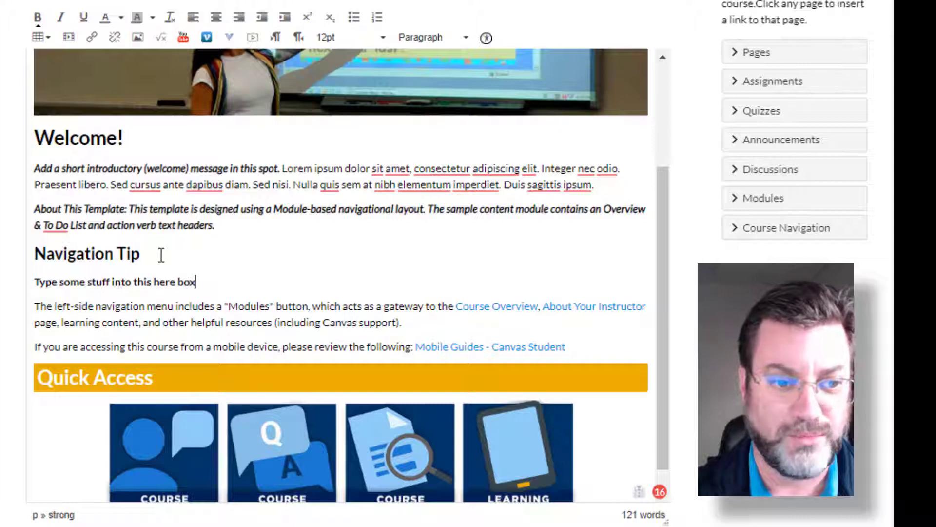
pyautogui.write('.  Is that')
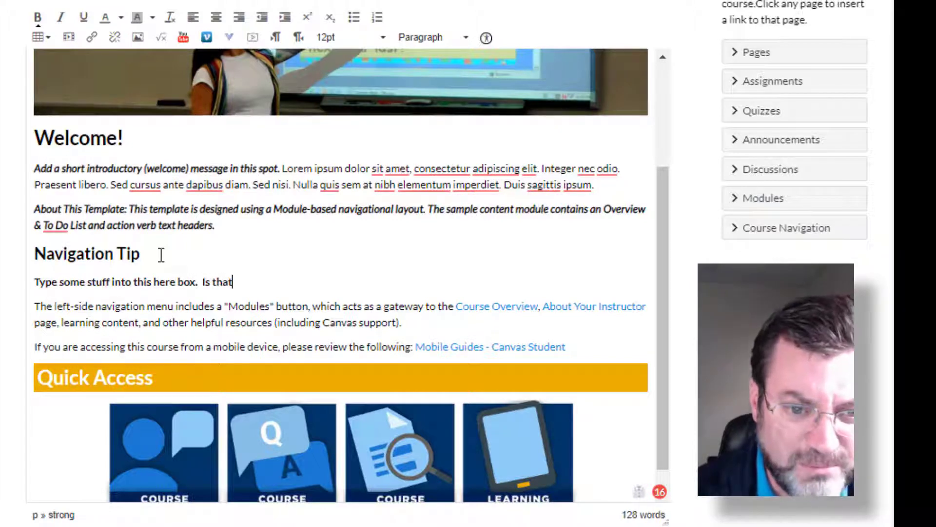
pyautogui.write(' bold faced')
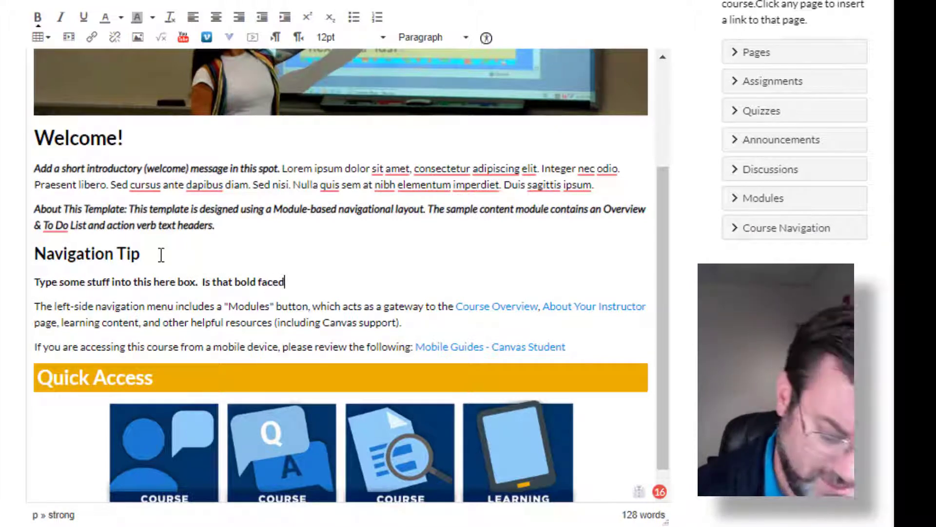
pyautogui.write('?  Kinda lo')
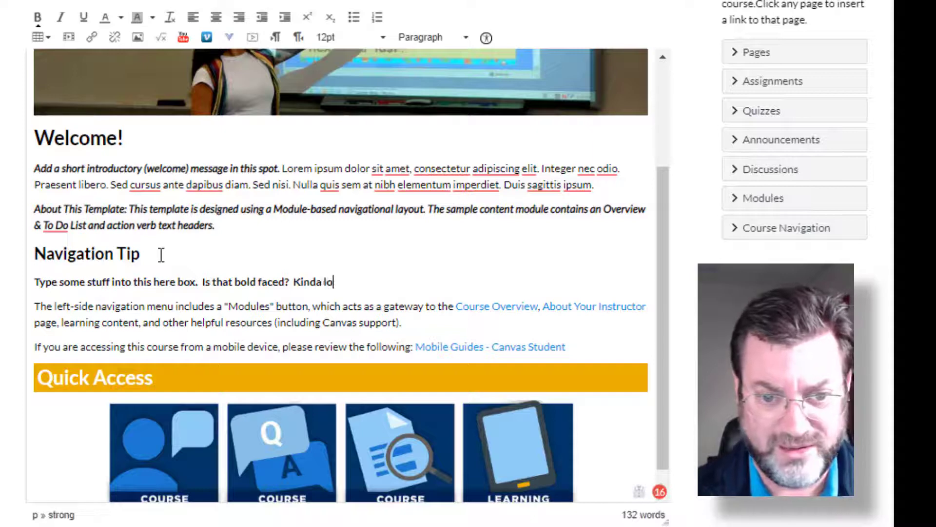
pyautogui.write('oks like it.')
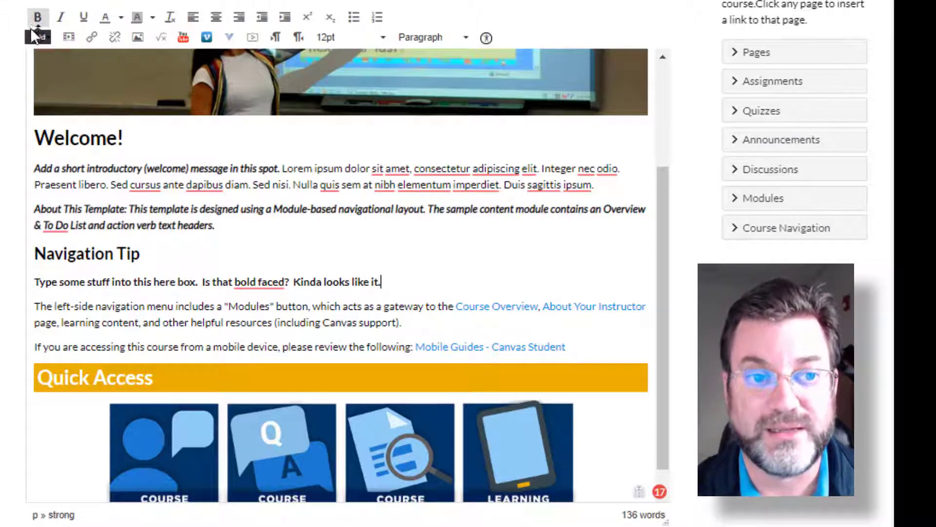
# - Remove the bold formatting from the whole new paragraph under Navigation Tip
pyautogui.moveTo(380, 282); pyautogui.dragTo(32, 285)
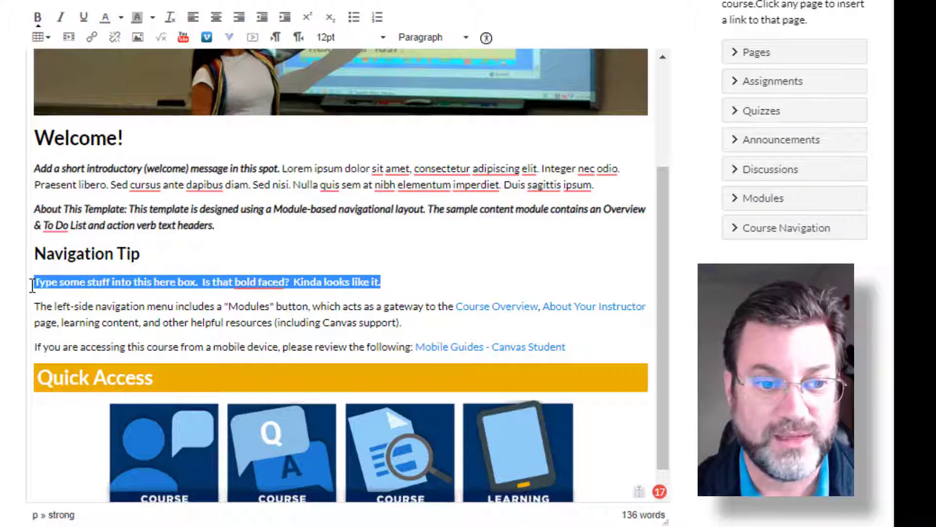
pyautogui.click(38, 22)
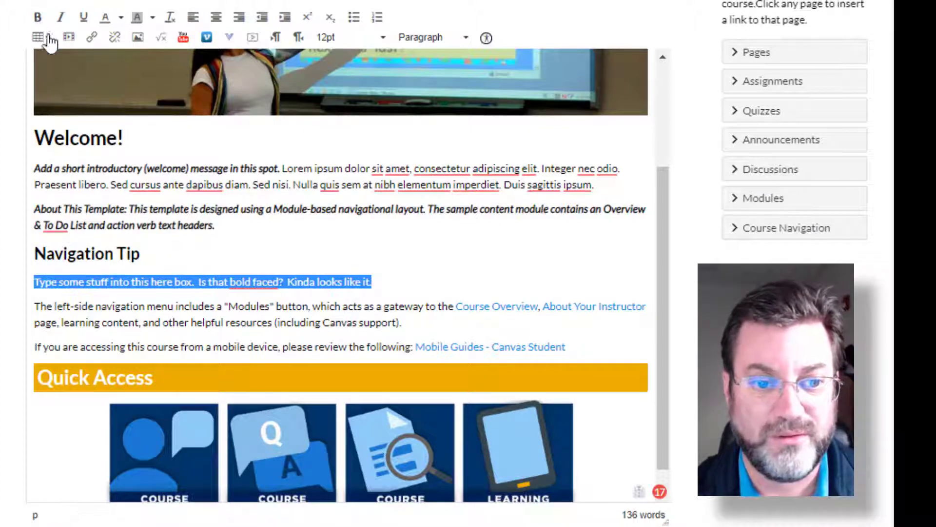
pyautogui.click(235, 323)
# - Try bold, italic and underline on the new paragraph under Navigation Tip, switching each one off again
pyautogui.moveTo(34, 282); pyautogui.dragTo(372, 267)
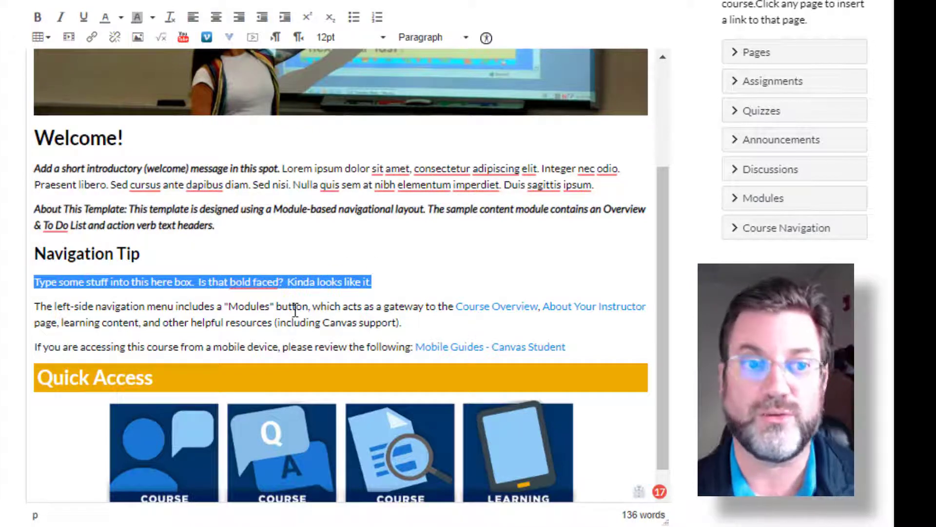
pyautogui.click(39, 18)
pyautogui.click(41, 21)
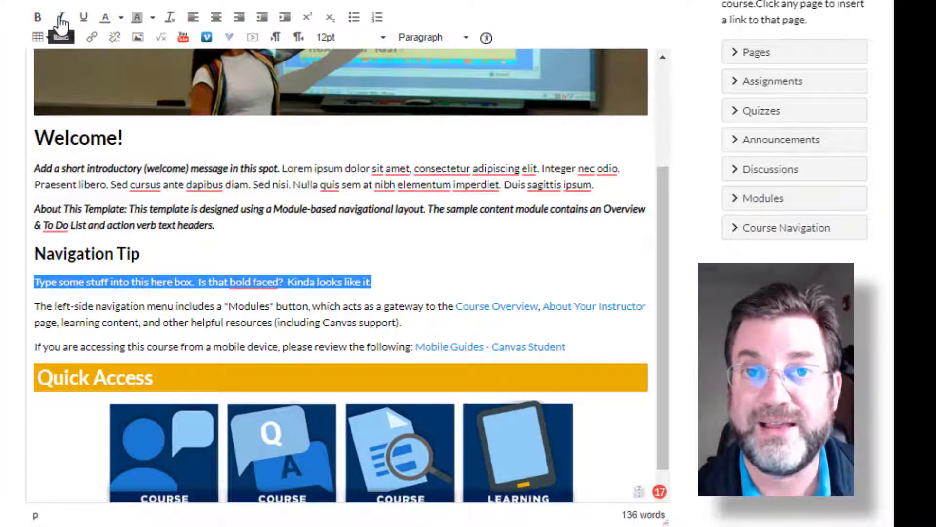
pyautogui.click(62, 22)
pyautogui.click(61, 22)
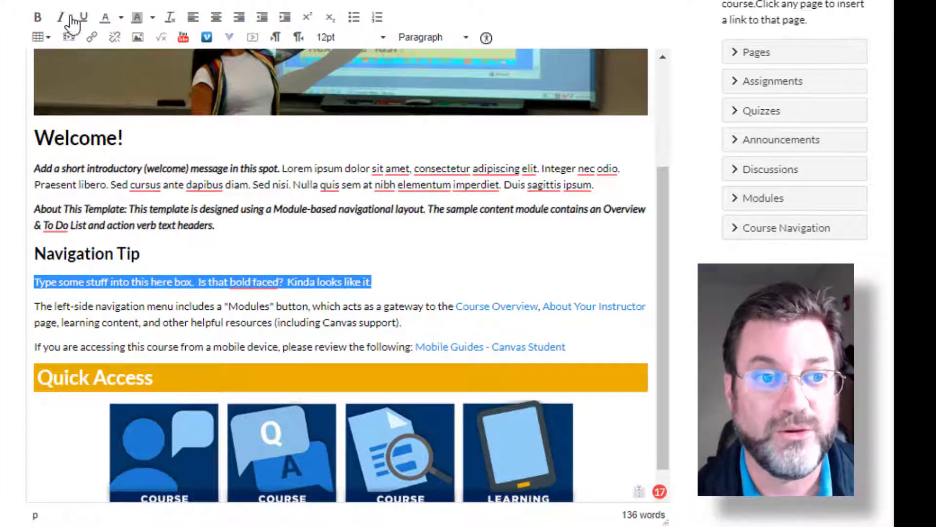
pyautogui.click(84, 22)
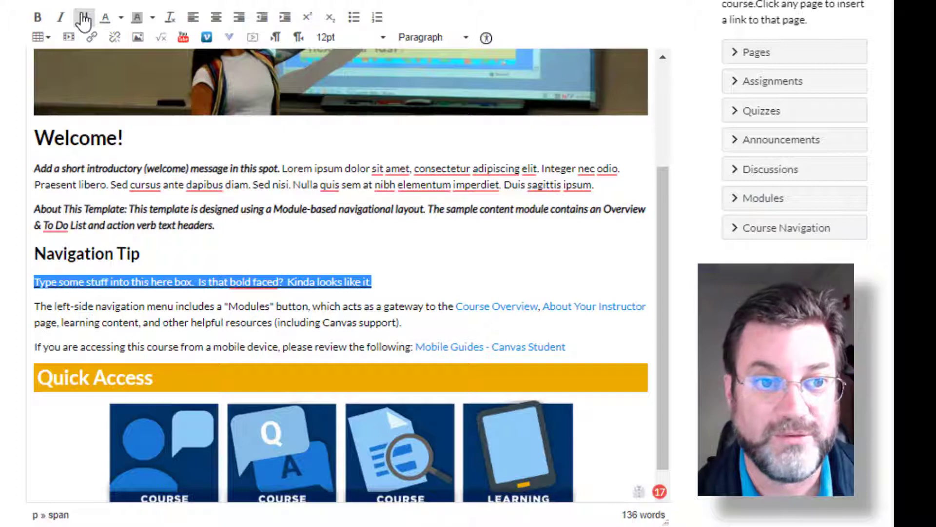
pyautogui.click(84, 22)
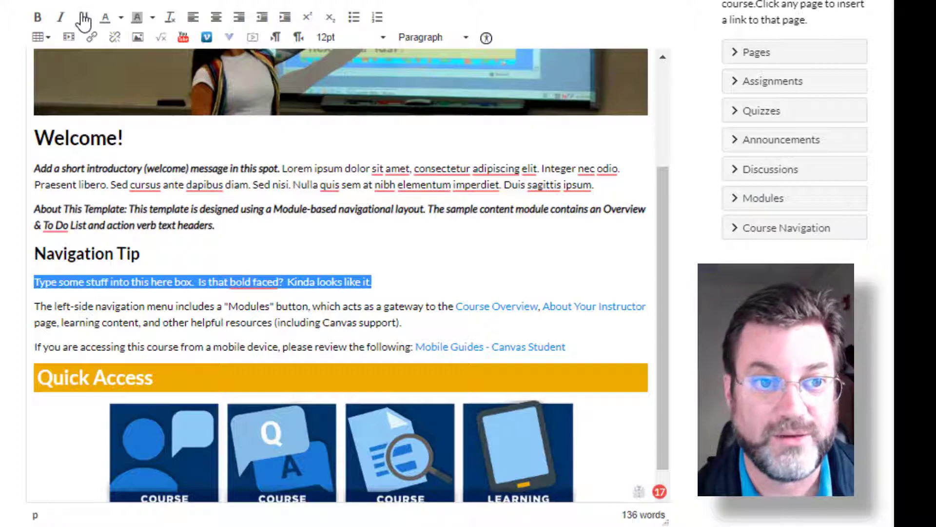
# - Set the new paragraph's text color to blue and its background color to light yellow
pyautogui.click(121, 22)
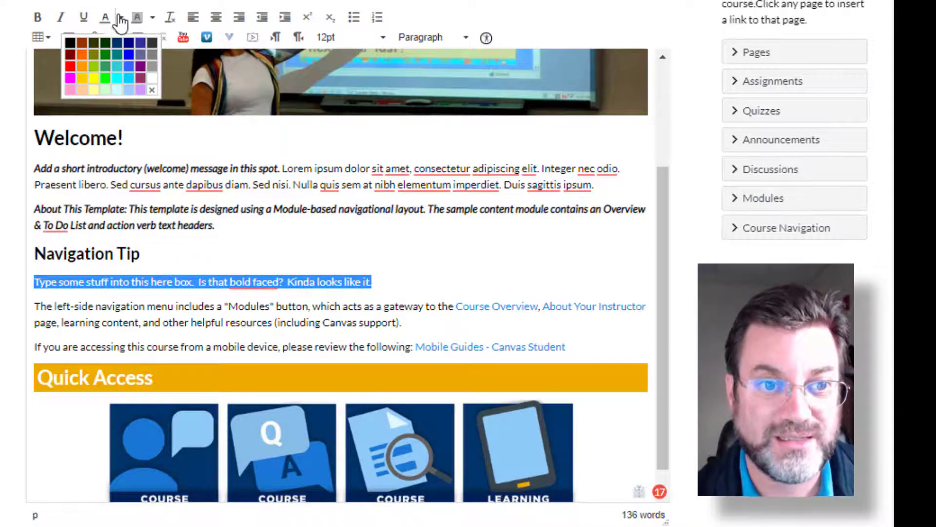
pyautogui.click(127, 64)
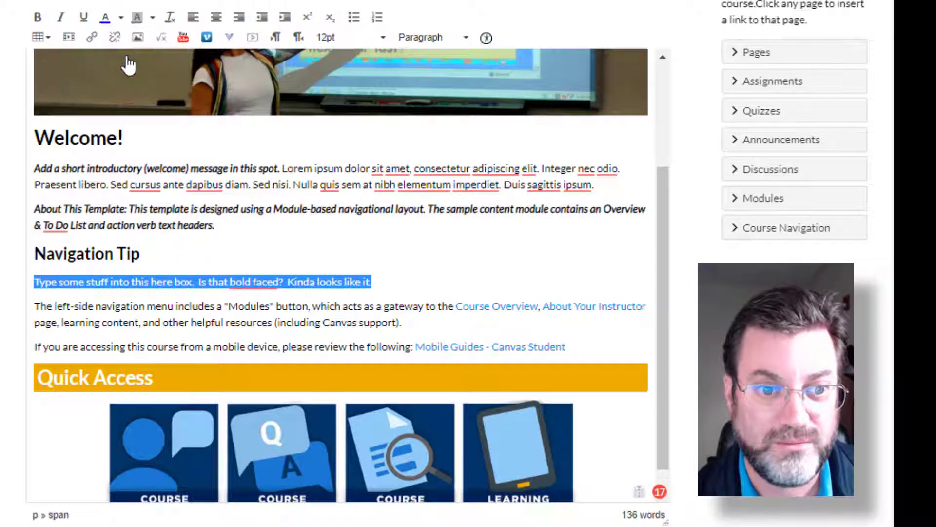
pyautogui.click(153, 19)
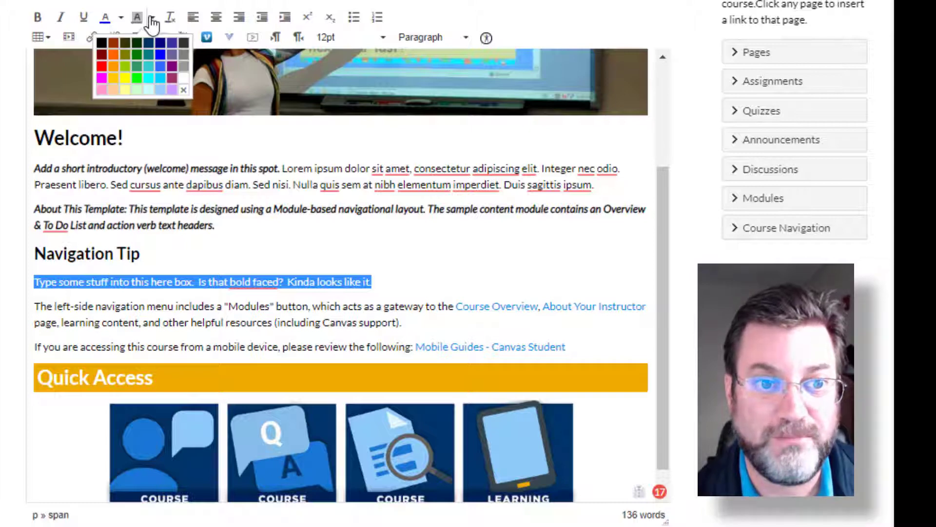
pyautogui.click(125, 93)
pyautogui.click(429, 286)
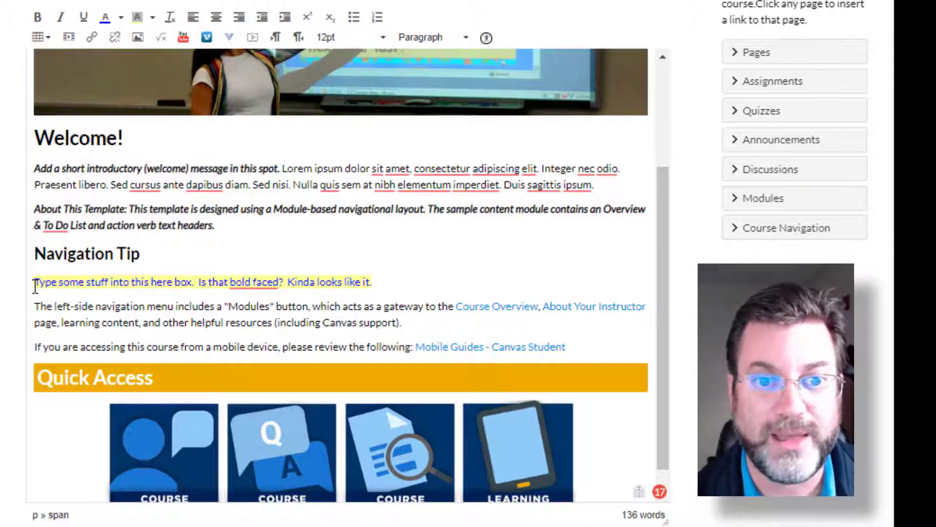
# - Clear all formatting from the "Type some stuff into this here box" paragraph under Navigation Tip
pyautogui.moveTo(35, 285); pyautogui.dragTo(380, 286)
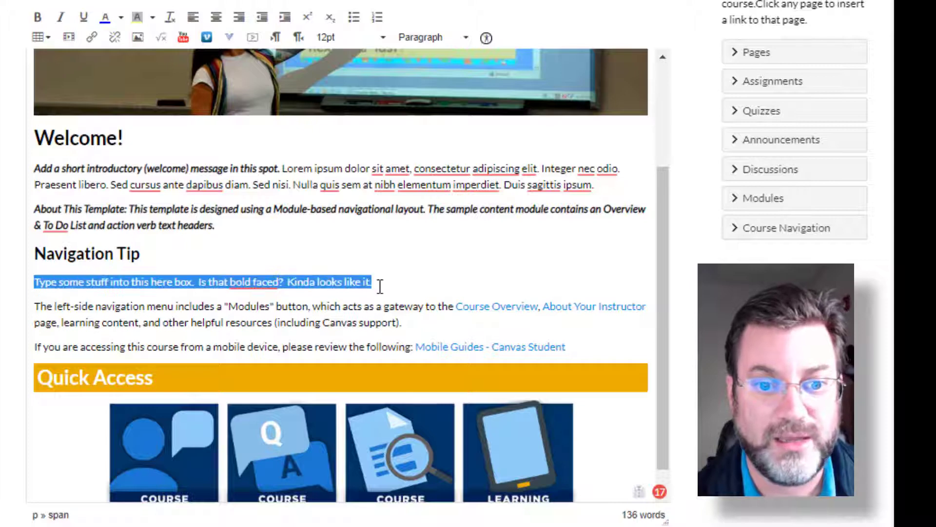
pyautogui.click(173, 19)
pyautogui.click(206, 341)
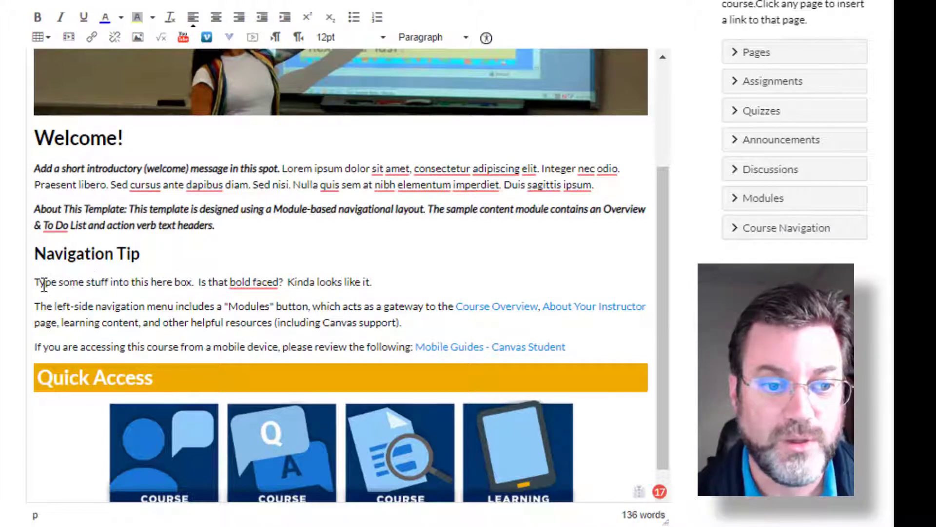
# - Try center and right alignment on the first paragraph under Navigation Tip, and return it to left alignment
pyautogui.moveTo(44, 284); pyautogui.dragTo(351, 277)
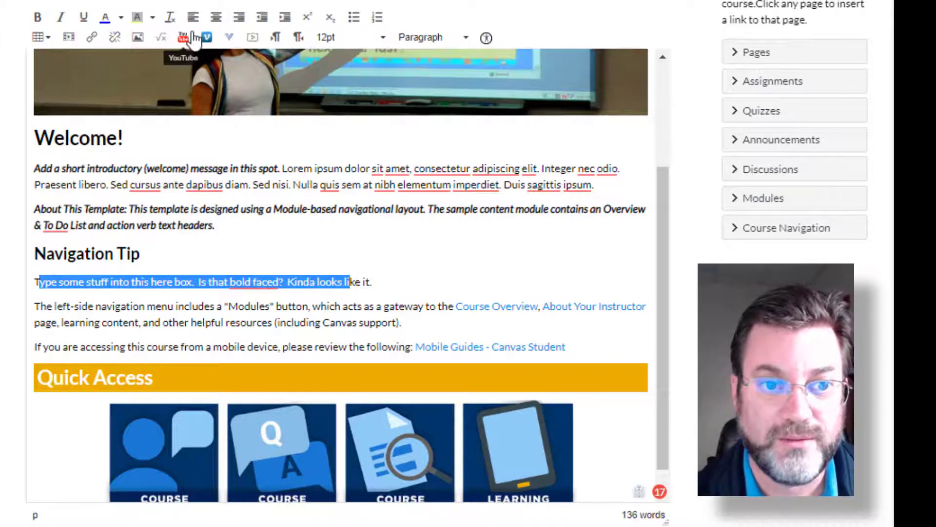
pyautogui.click(217, 18)
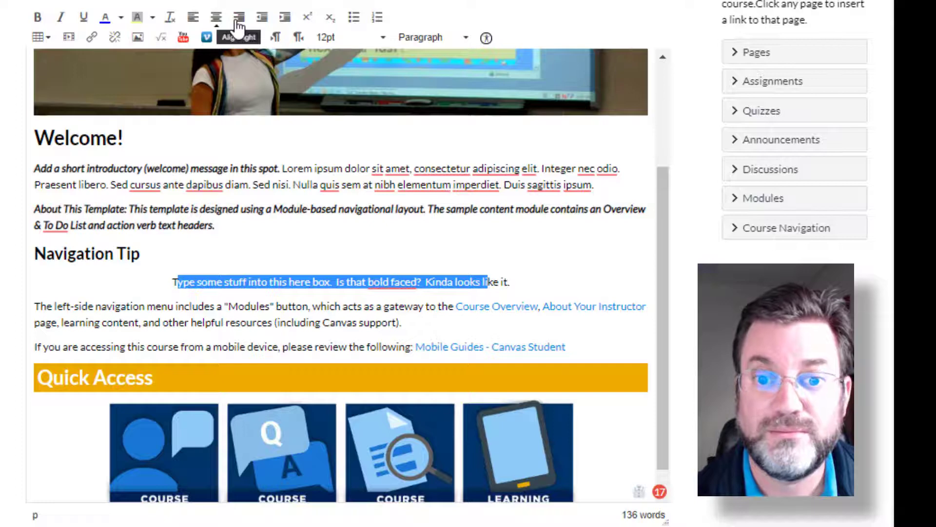
pyautogui.click(238, 19)
pyautogui.click(188, 20)
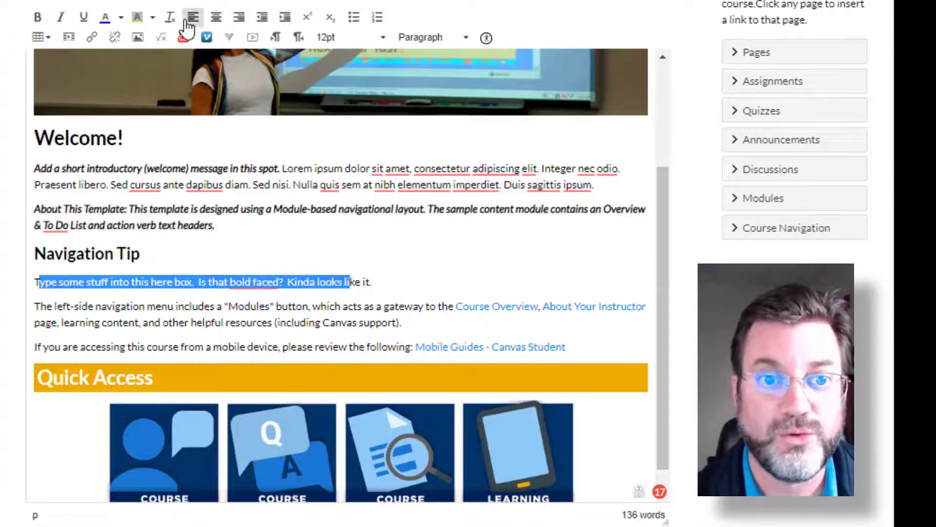
# - Indent the first paragraph under Navigation Tip two levels and outdent it back to the margin
pyautogui.click(287, 21)
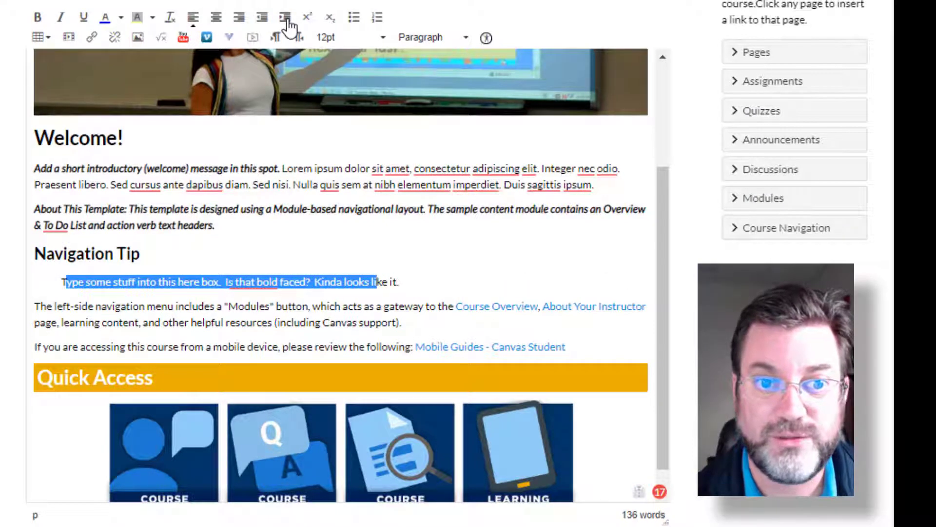
pyautogui.click(287, 20)
pyautogui.click(262, 19)
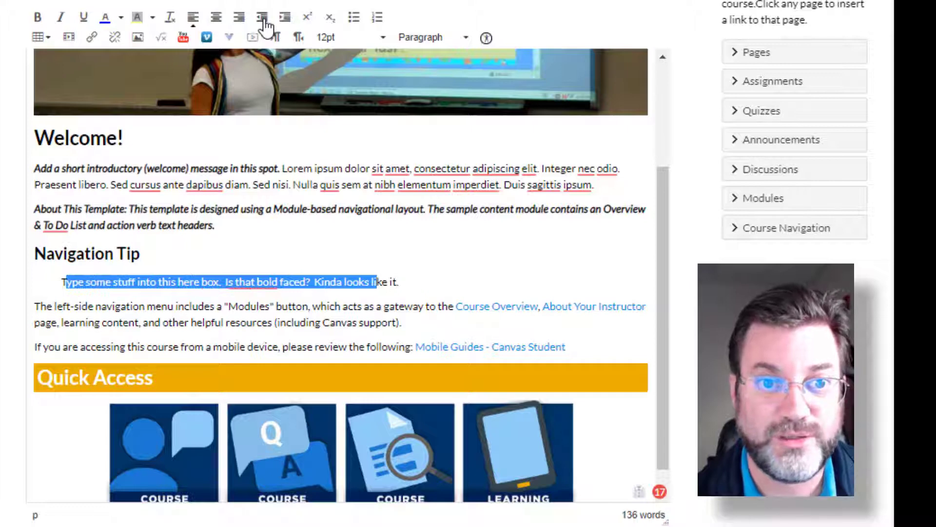
pyautogui.click(263, 20)
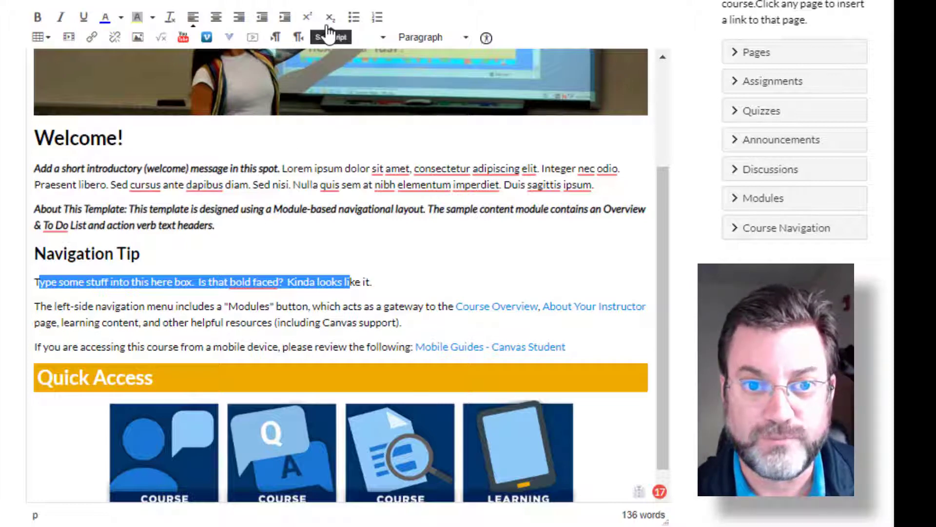
# - Make the closing word "it." of the first Navigation Tip paragraph superscript
pyautogui.click(400, 273)
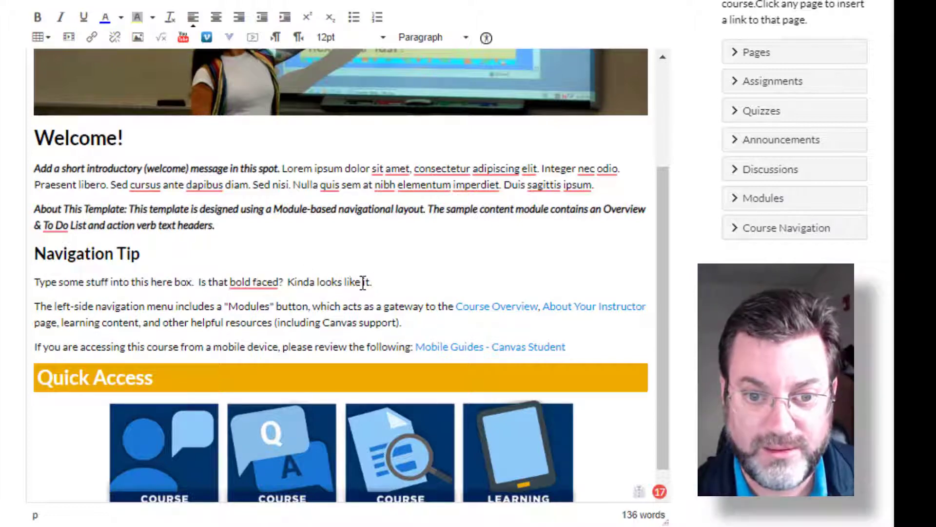
pyautogui.moveTo(360, 281); pyautogui.dragTo(385, 280)
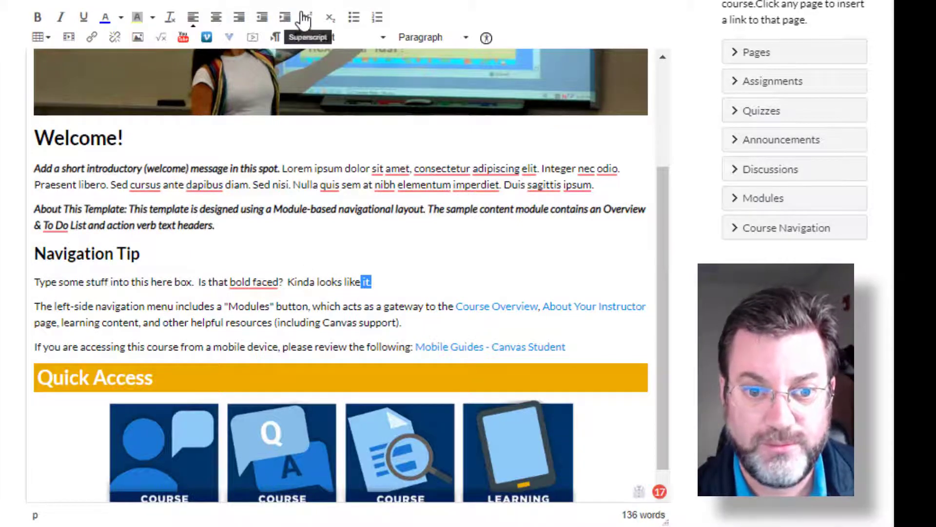
pyautogui.click(305, 19)
pyautogui.click(394, 301)
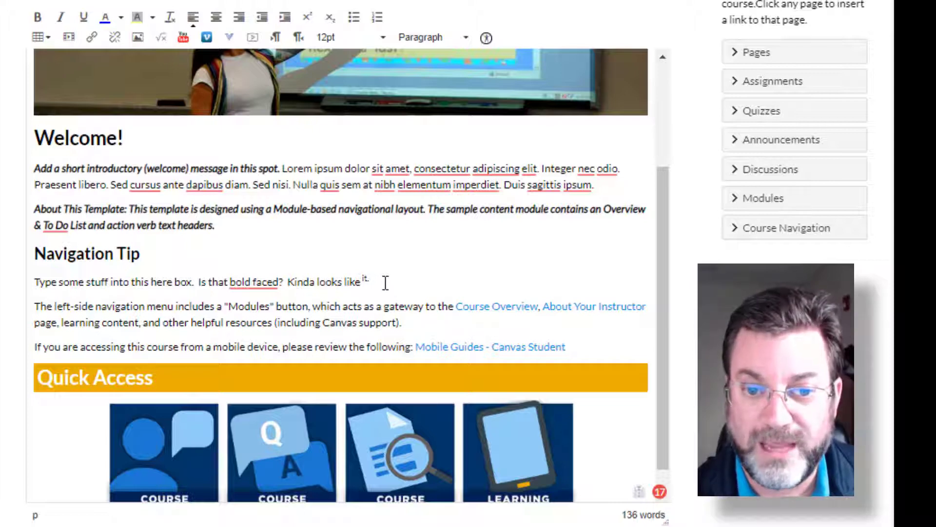
# - Append "V7" in normal text after the superscript "it." and make only the 7 superscript
pyautogui.click(407, 282)
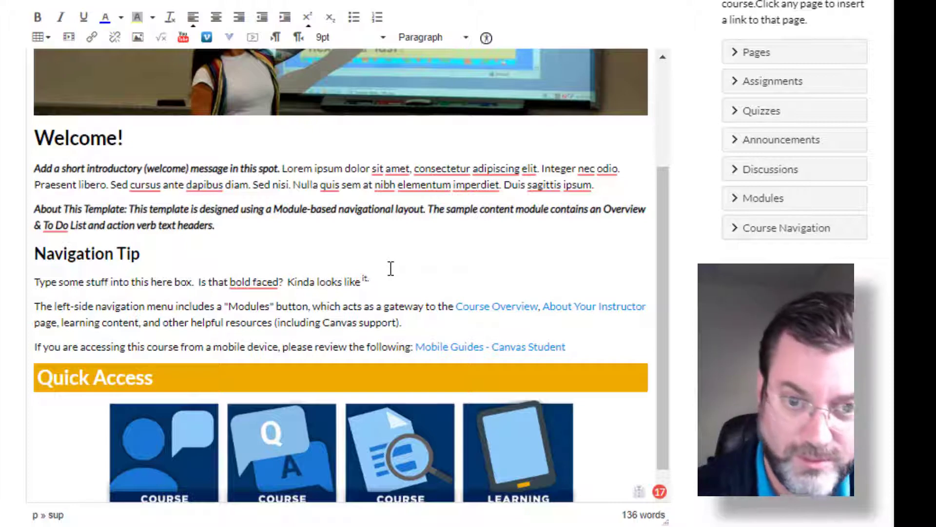
pyautogui.click(306, 24)
pyautogui.write('V7')
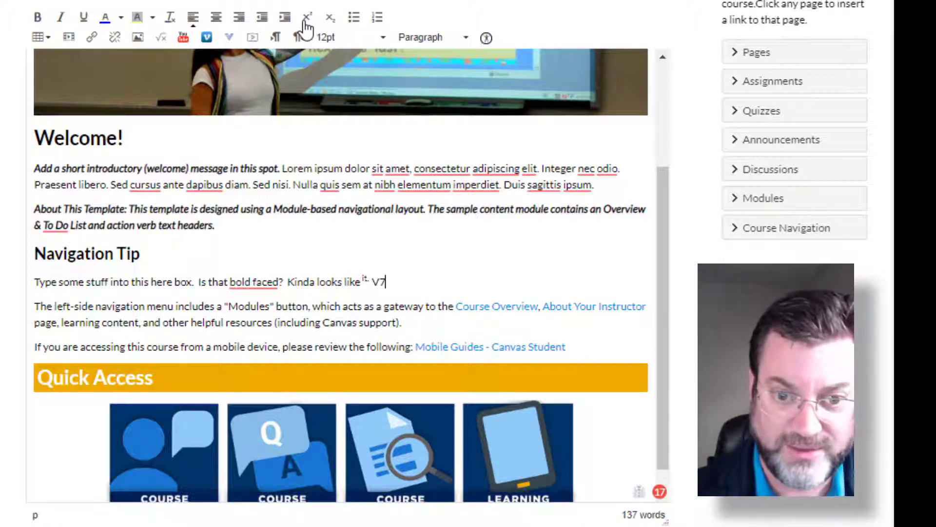
pyautogui.moveTo(380, 281); pyautogui.dragTo(387, 282)
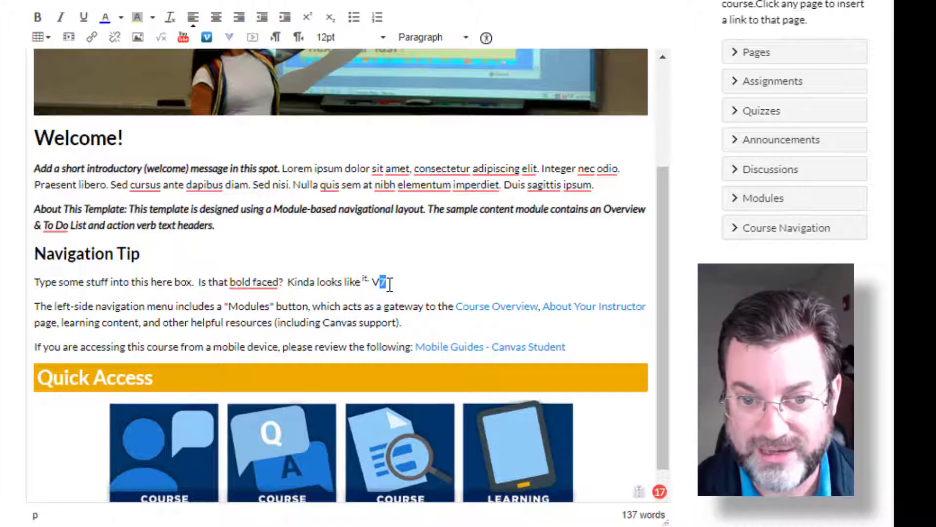
pyautogui.click(307, 17)
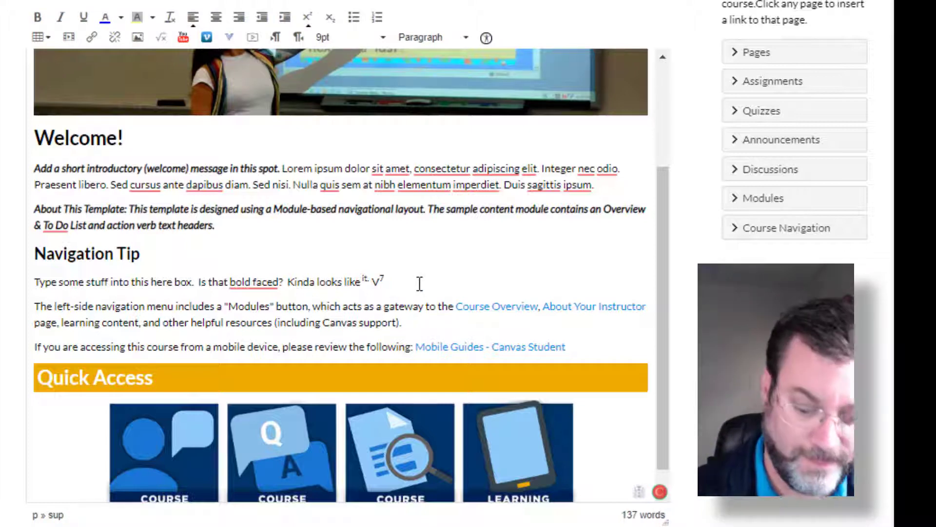
# - Add a paragraph in normal, non-superscript text below the V7 line reading "type some mo stuff/."
pyautogui.press('Return')
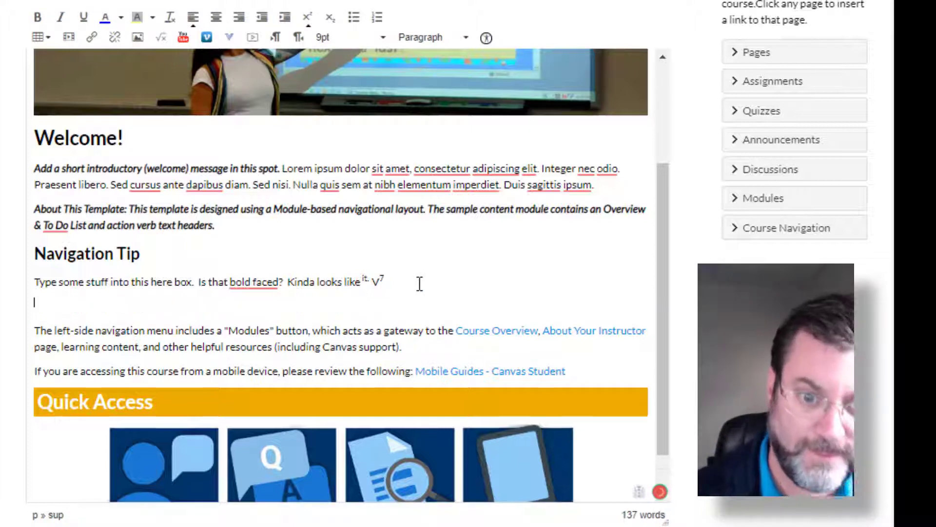
pyautogui.click(308, 20)
pyautogui.write('type')
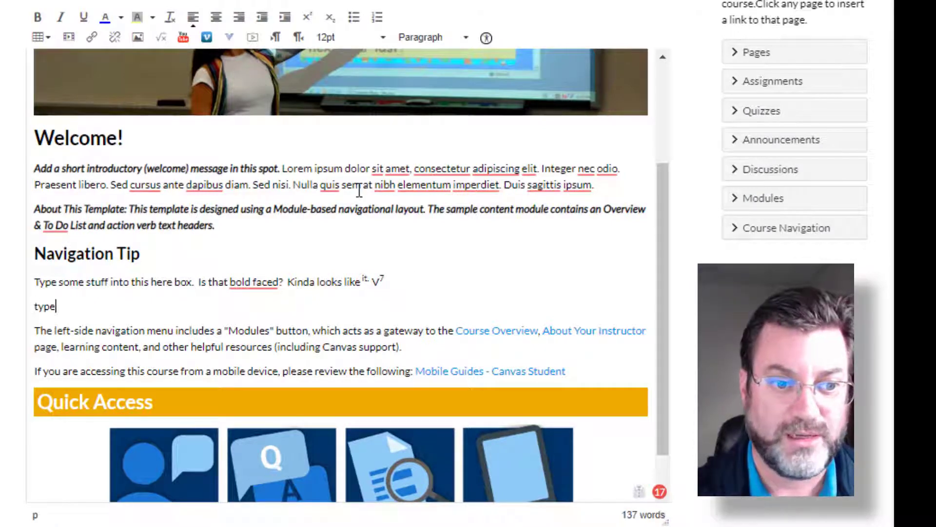
pyautogui.write(' some mo stu')
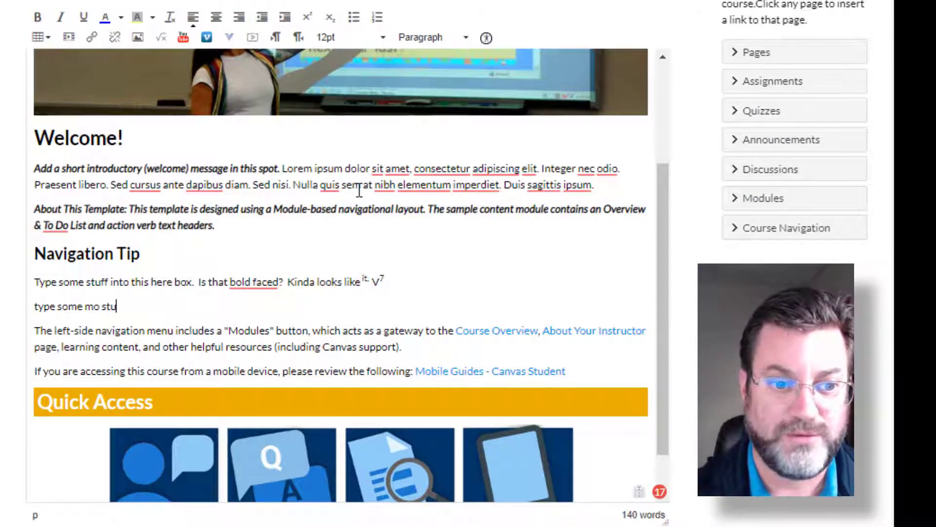
pyautogui.write('ff')
pyautogui.write('!')
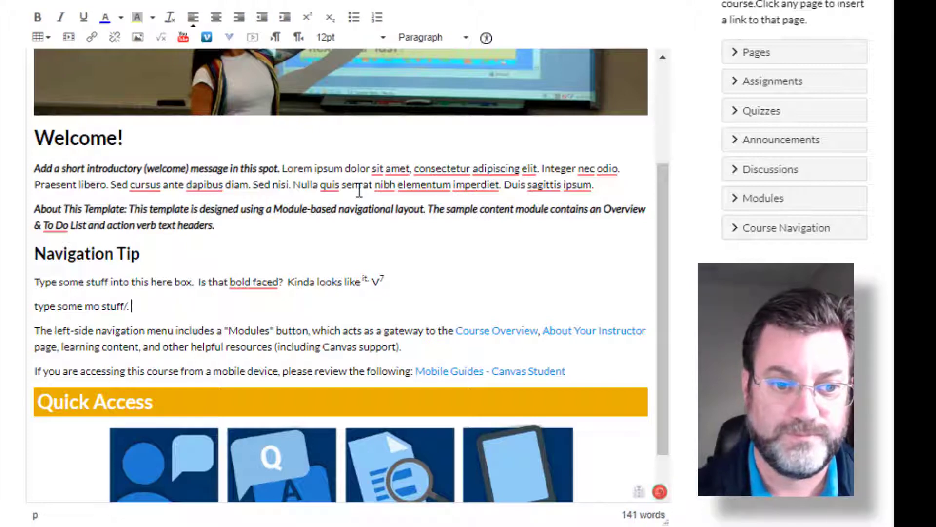
# - Make the word "mo" in the "type some mo stuff/." paragraph subscript
pyautogui.doubleClick(91, 306)
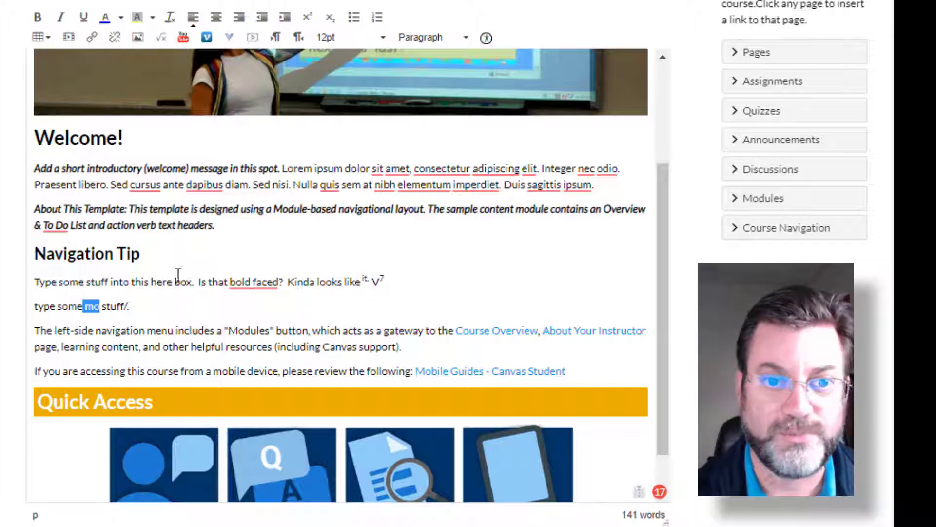
pyautogui.click(333, 19)
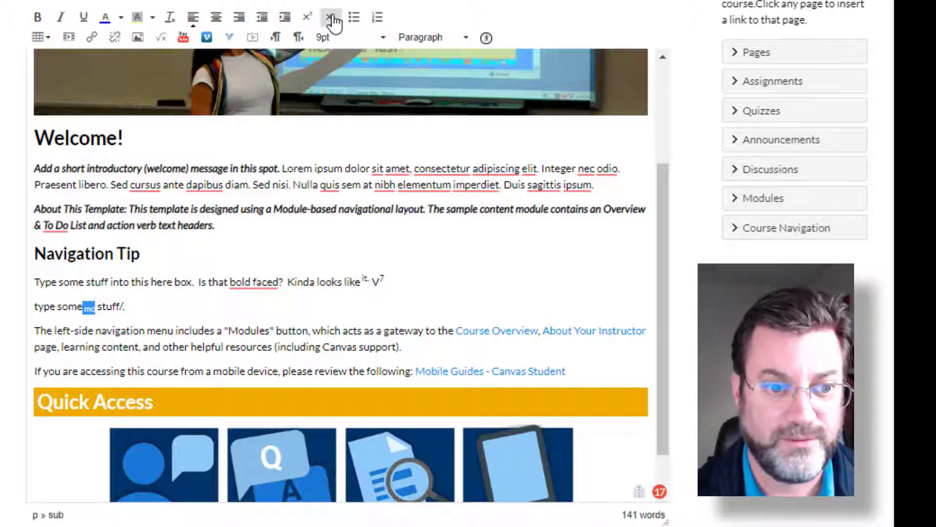
pyautogui.click(172, 308)
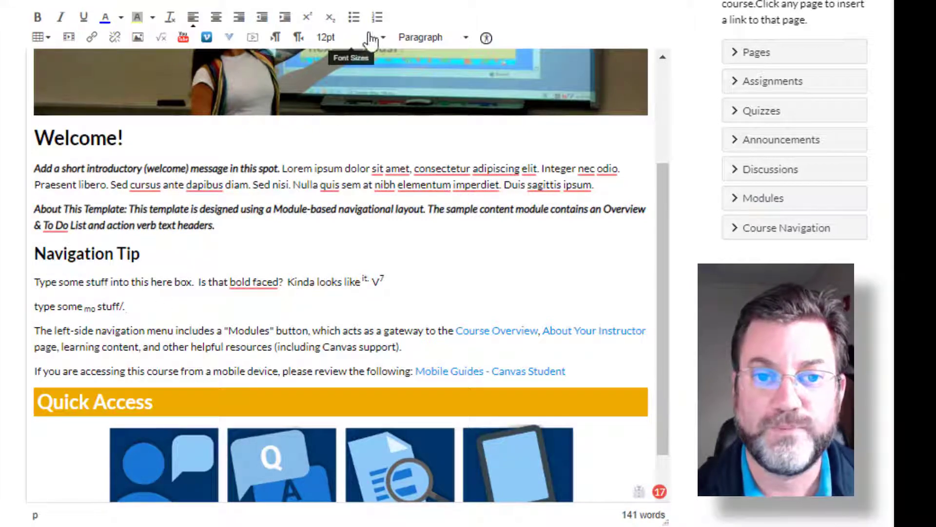
# - Start a bulleted list below the "type some mo stuff/." paragraph with the first item "Bulleted list."
pyautogui.press('Return')
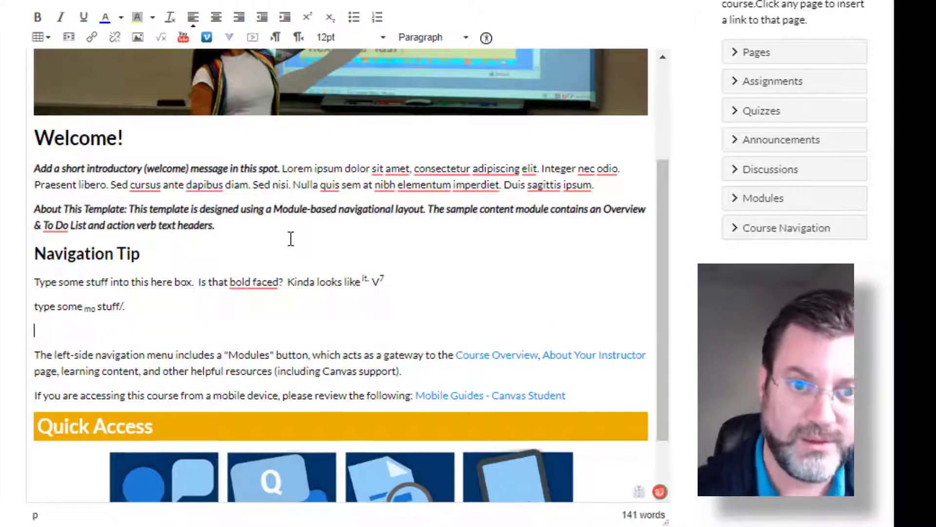
pyautogui.click(355, 18)
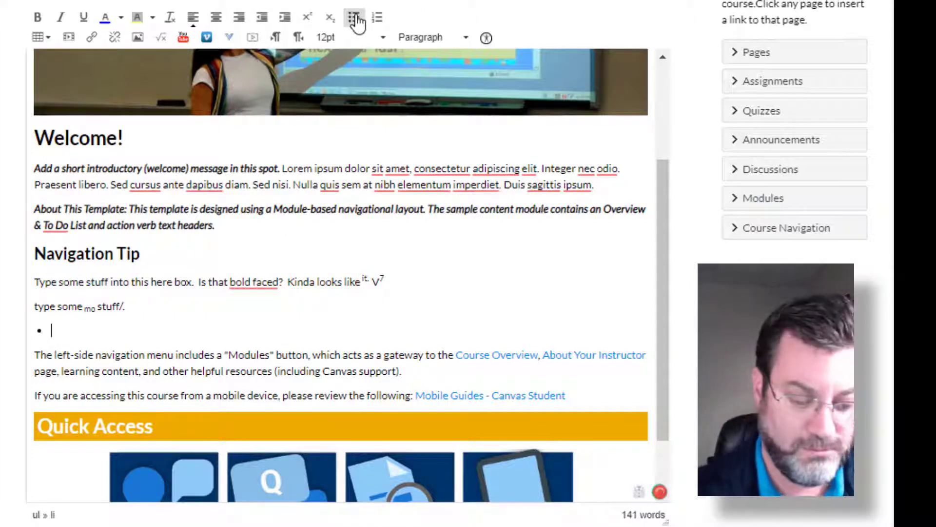
pyautogui.write('Bulleted list')
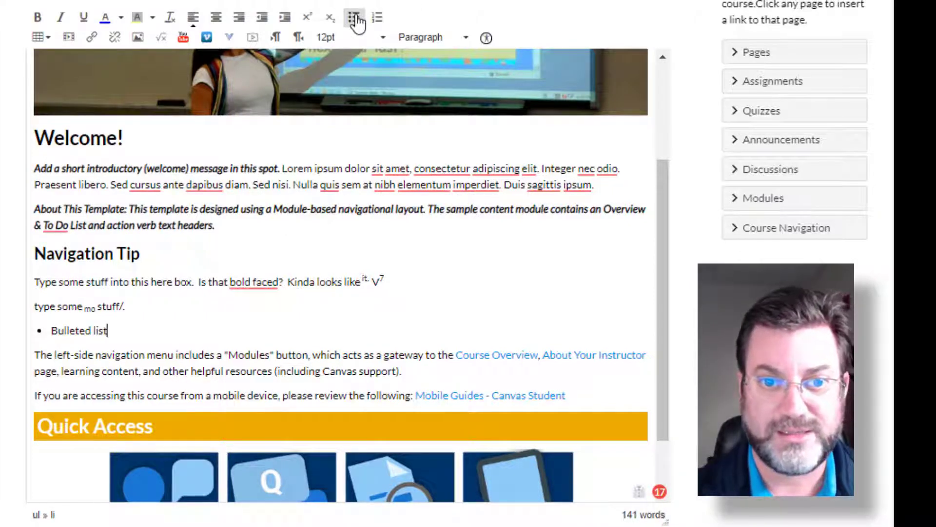
pyautogui.write('.')
pyautogui.press('Return')
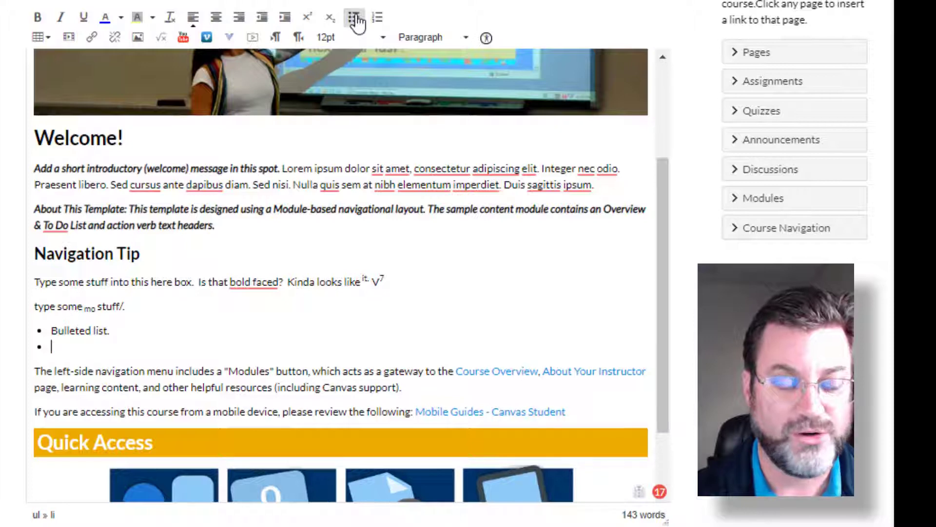
# - Nest a "second level bullet" item and a "third level bullet." item under the first bullet, ending the list with an empty paragraph below
pyautogui.press('Tab')
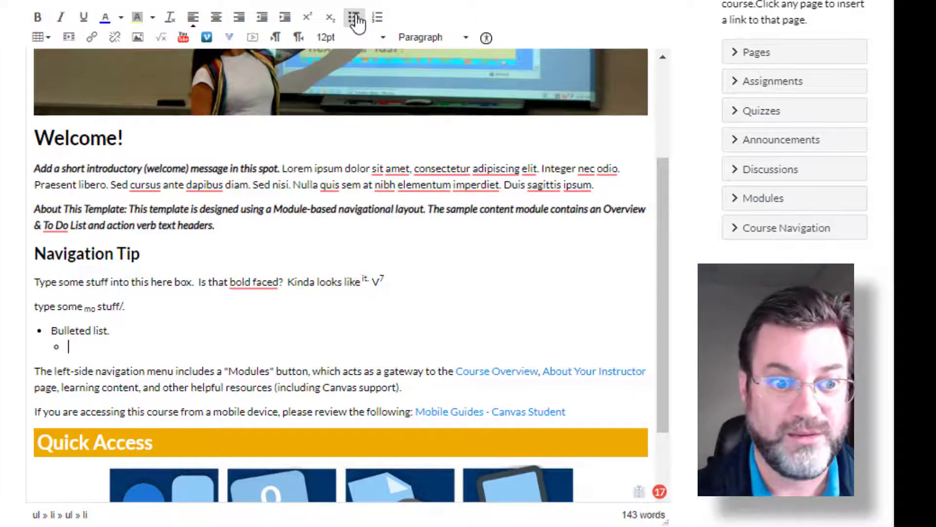
pyautogui.write('second lev')
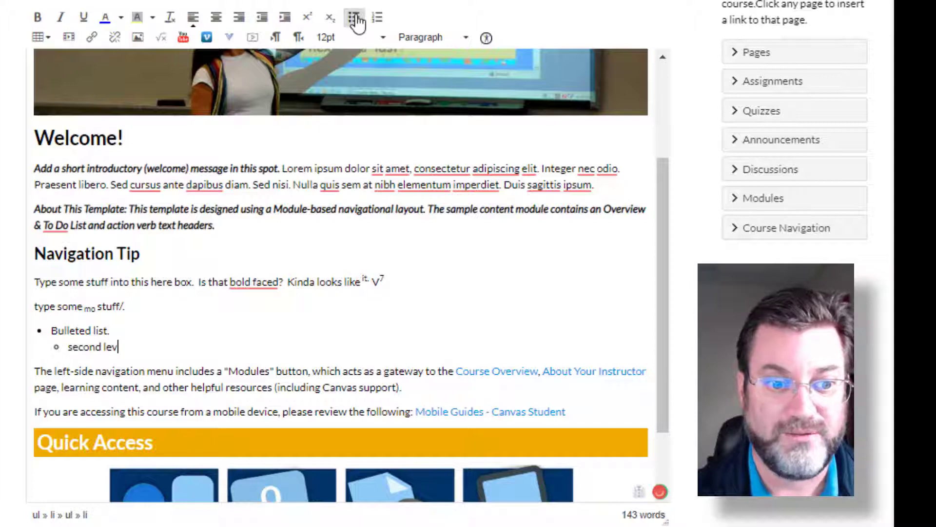
pyautogui.write('el bullet')
pyautogui.press('Return')
pyautogui.press('Tab')
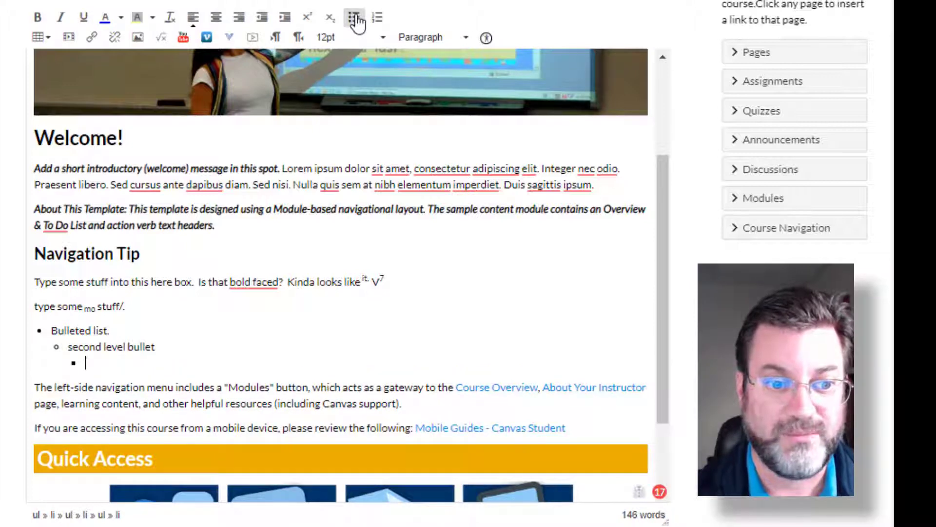
pyautogui.write('third lev')
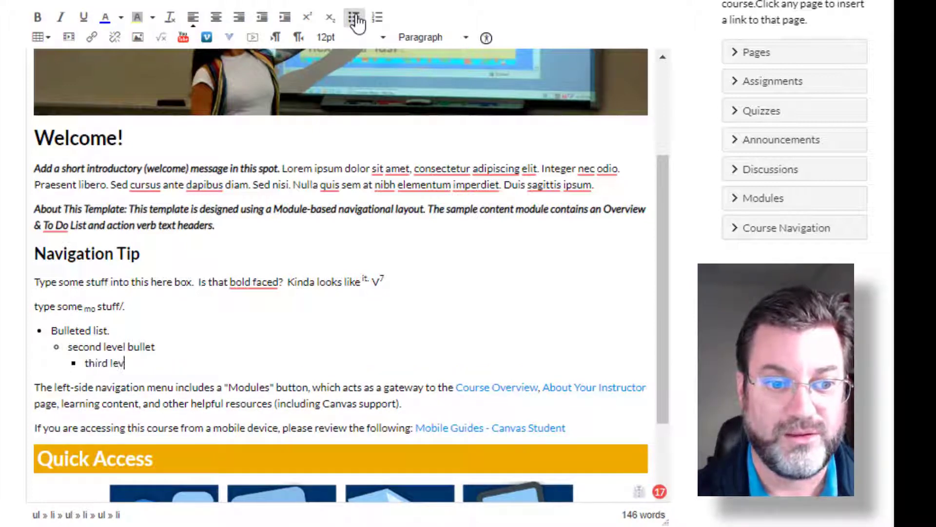
pyautogui.write('el bullet.')
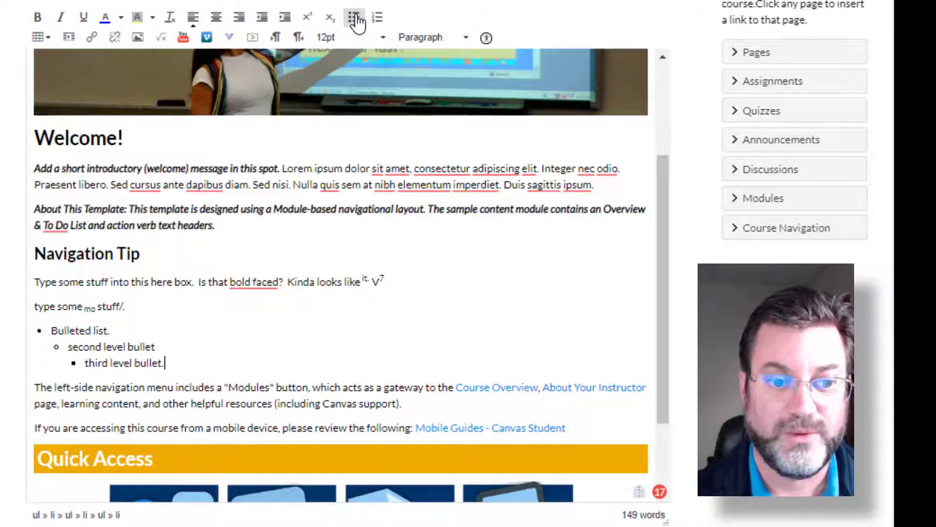
pyautogui.press('Return')
pyautogui.press('Return')
pyautogui.press('Return')
pyautogui.press('Return')
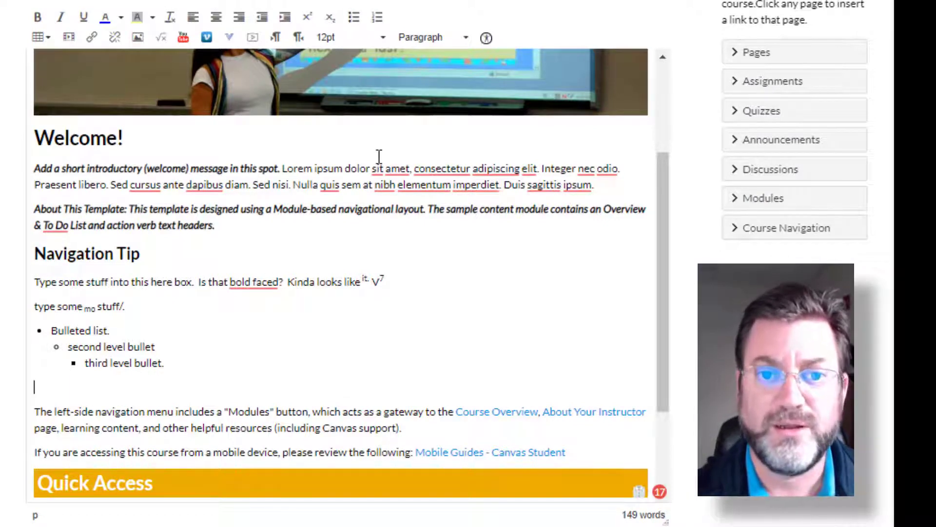
# - Start a numbered list below the bulleted list with the items "Types some stisuu" and "type some stuff"
pyautogui.click(380, 21)
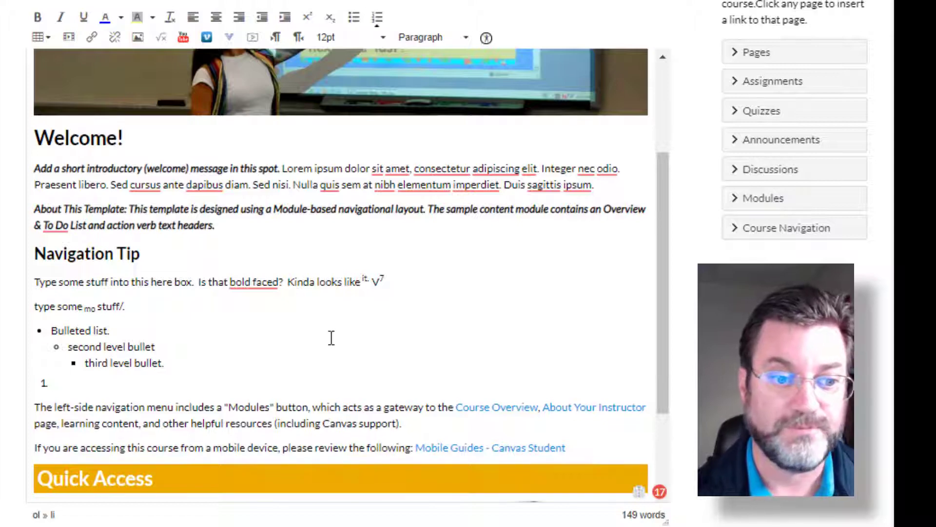
pyautogui.write('Typ')
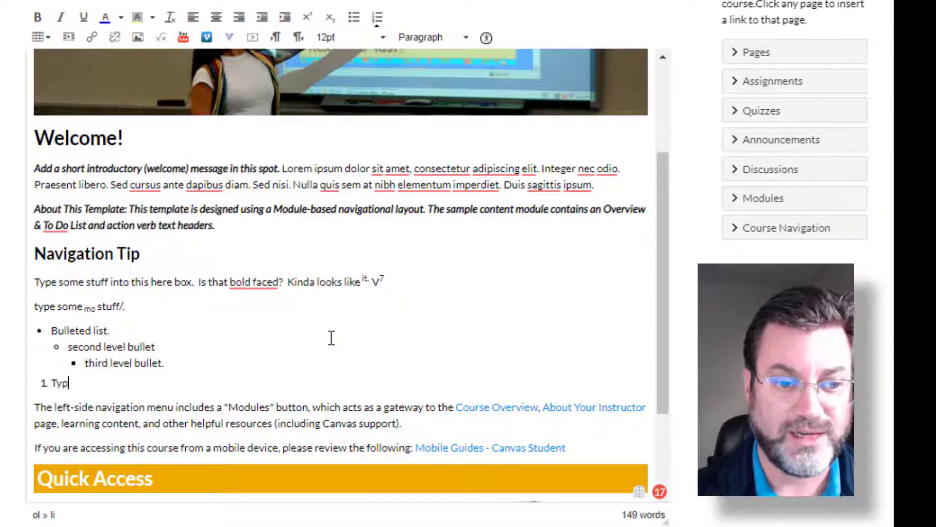
pyautogui.write('es some stisu')
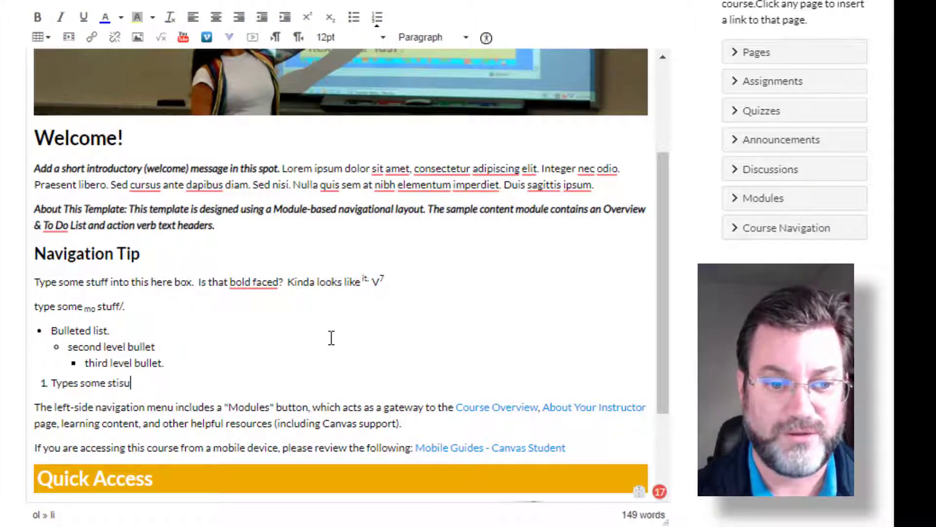
pyautogui.write('u')
pyautogui.press('Return')
pyautogui.write('typ')
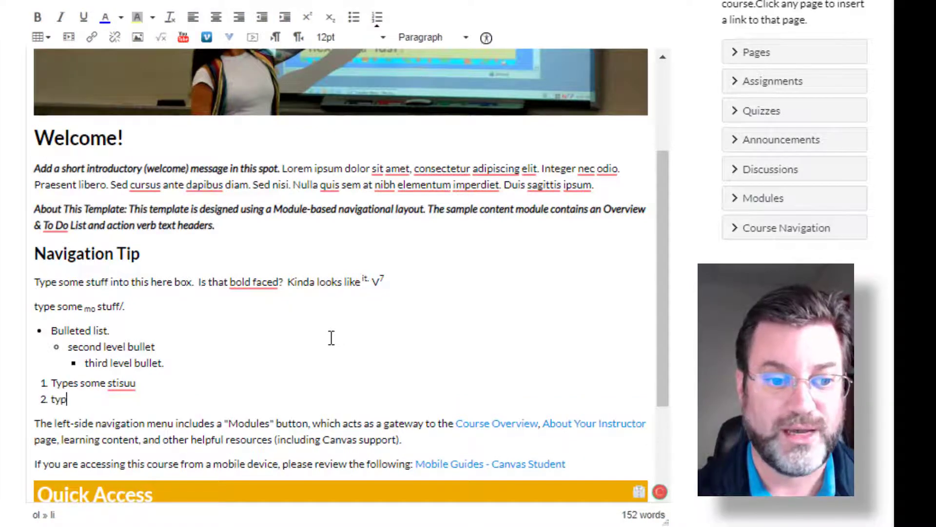
pyautogui.write('e some stuff')
# - Nest "more stuff under number 2 stuff", "and even more" and "Why not more" as numbered sub-items under the second numbered item
pyautogui.press('Return')
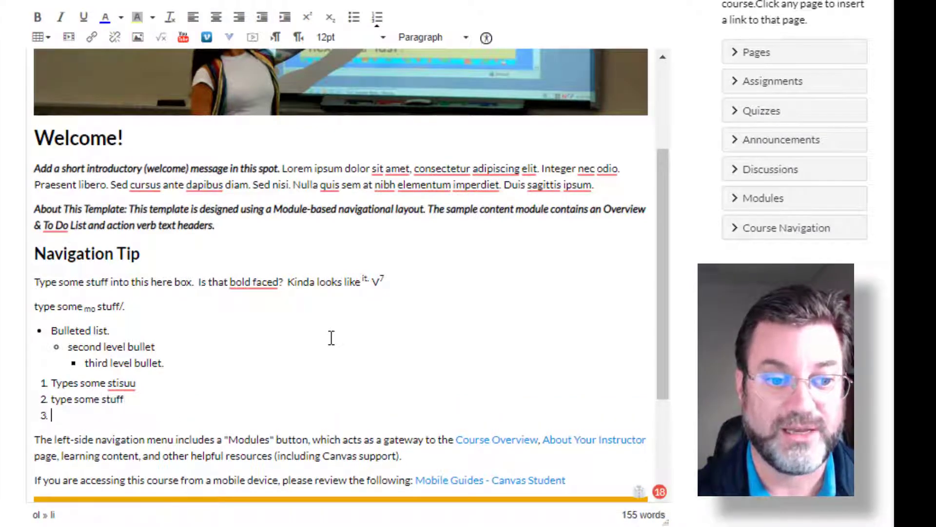
pyautogui.press('Tab')
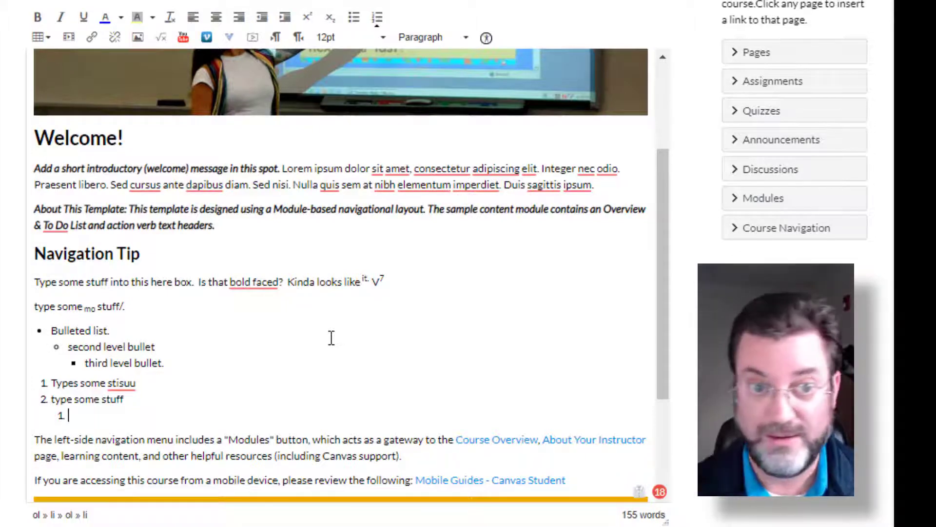
pyautogui.write('more st')
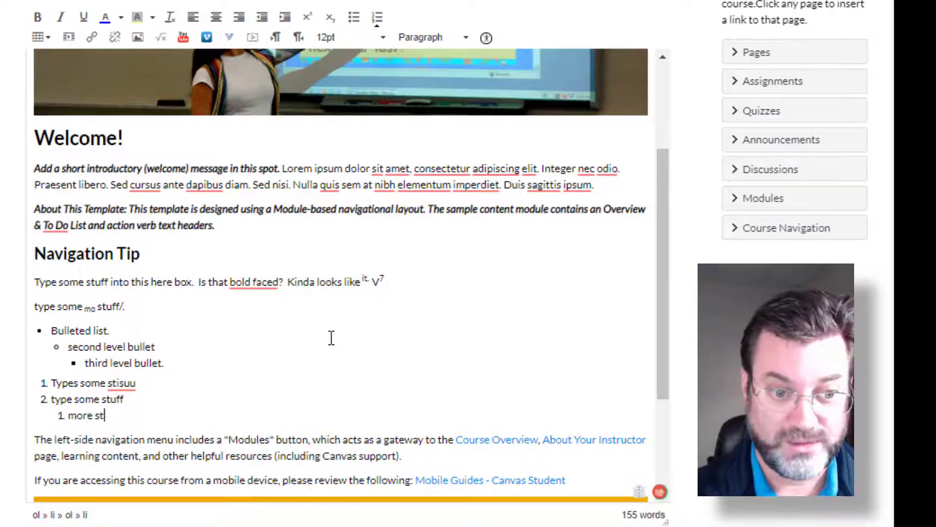
pyautogui.write('uff under numb')
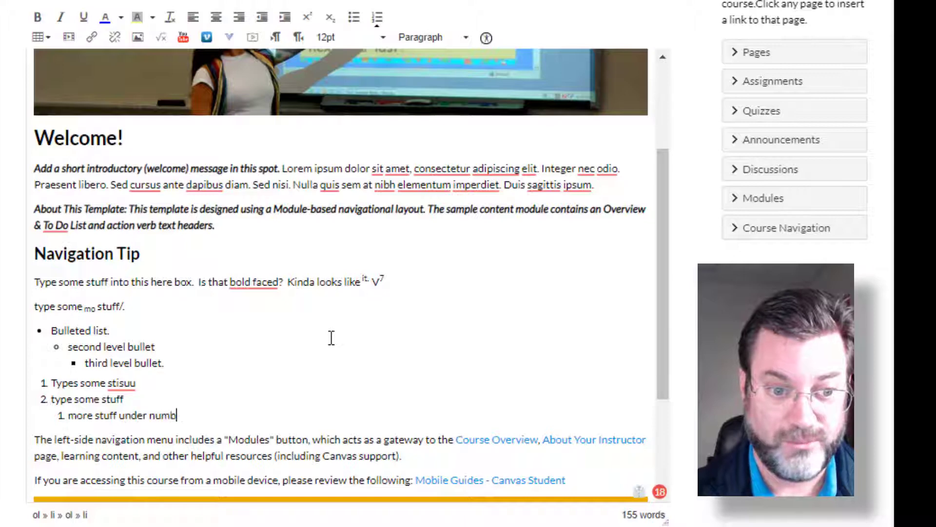
pyautogui.write('er 2 stuff')
pyautogui.press('Return')
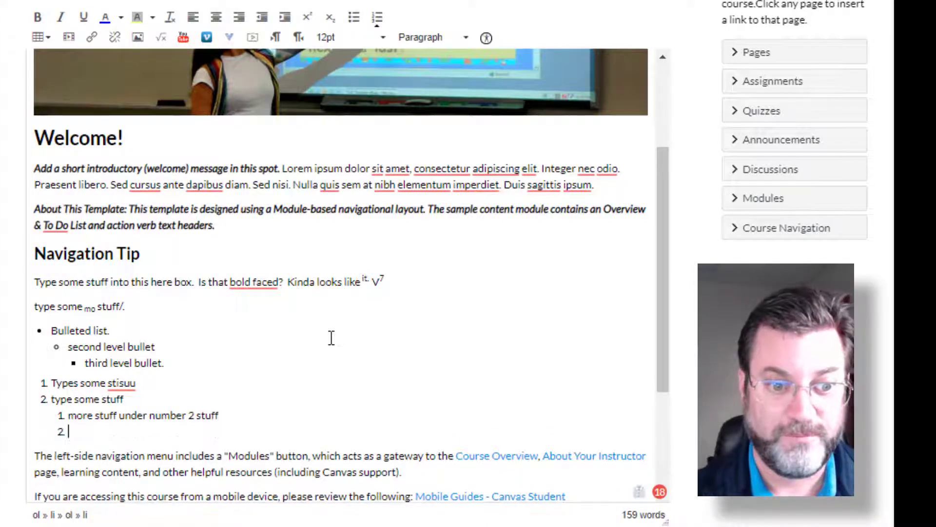
pyautogui.write('M')
pyautogui.press('BackSpace')
pyautogui.write('and even more')
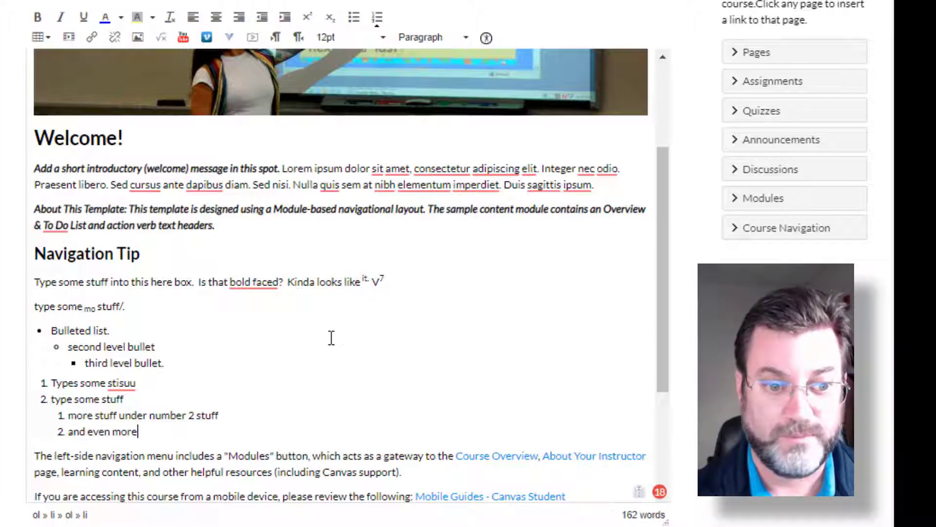
pyautogui.press('Return')
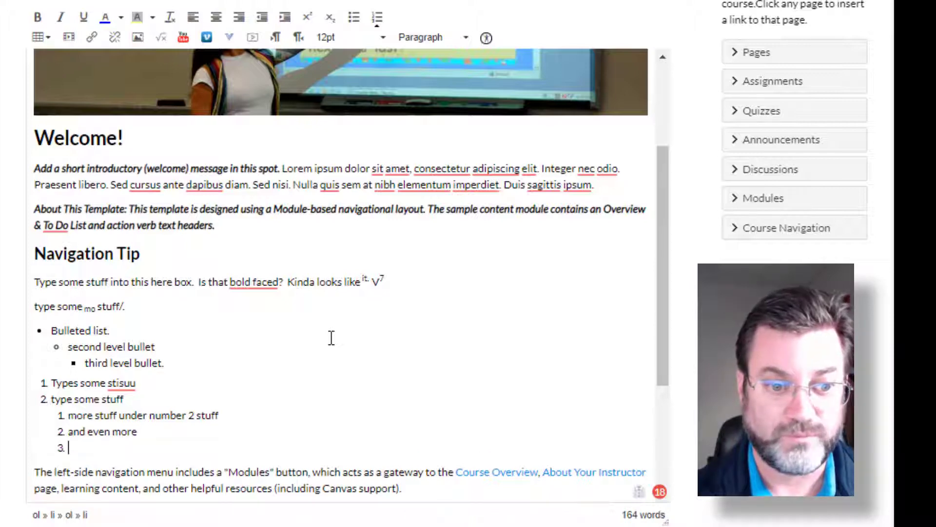
pyautogui.write('Why not more')
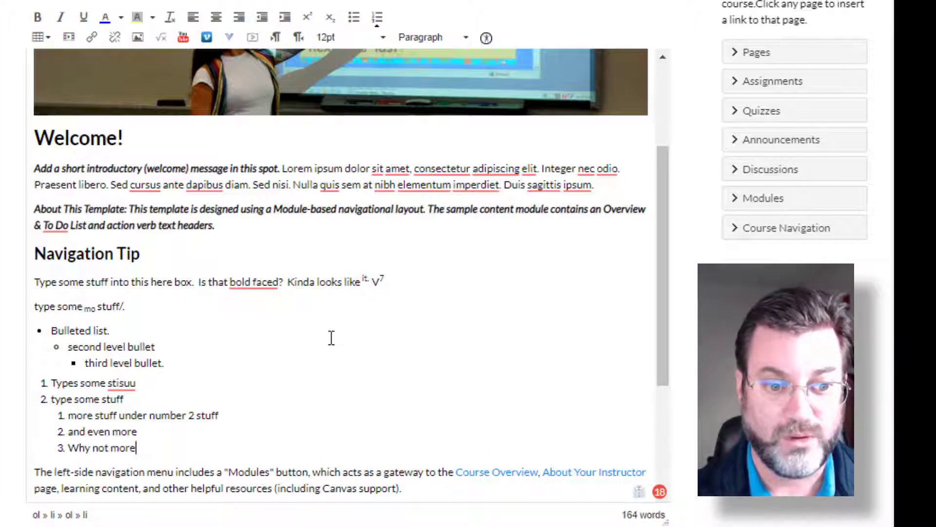
# - Nest the third-level numbered items "This is getting ridiculous" and "yes it is" under "Why not more"
pyautogui.press('Return')
pyautogui.press('Tab')
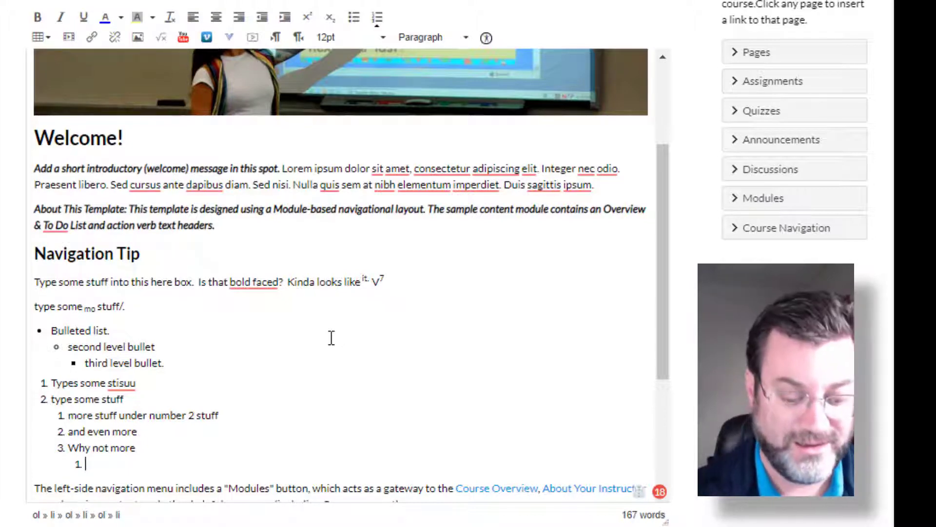
pyautogui.write('This i')
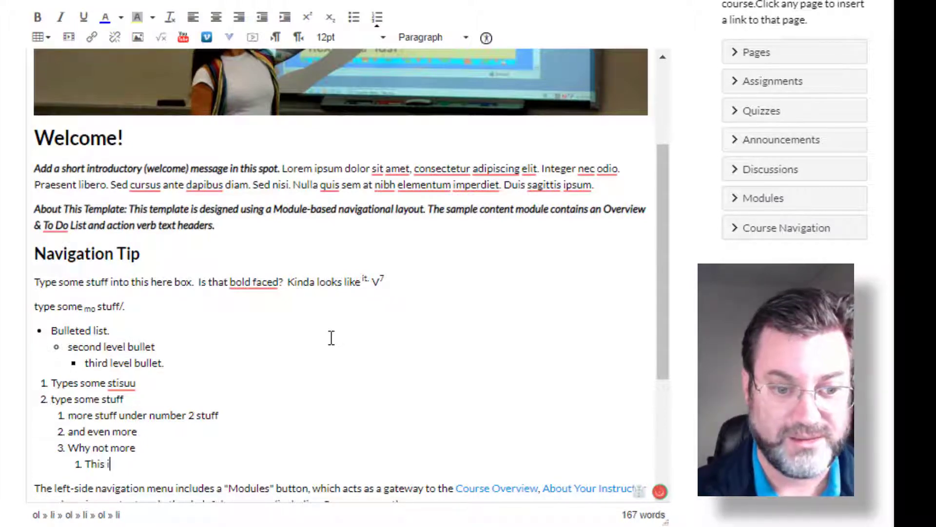
pyautogui.write('s getting r')
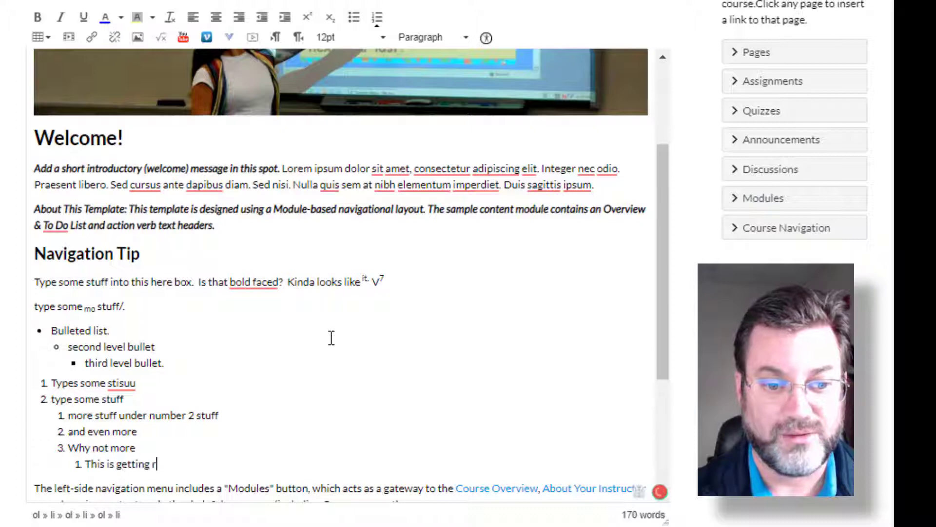
pyautogui.write('idiculous')
pyautogui.press('Return')
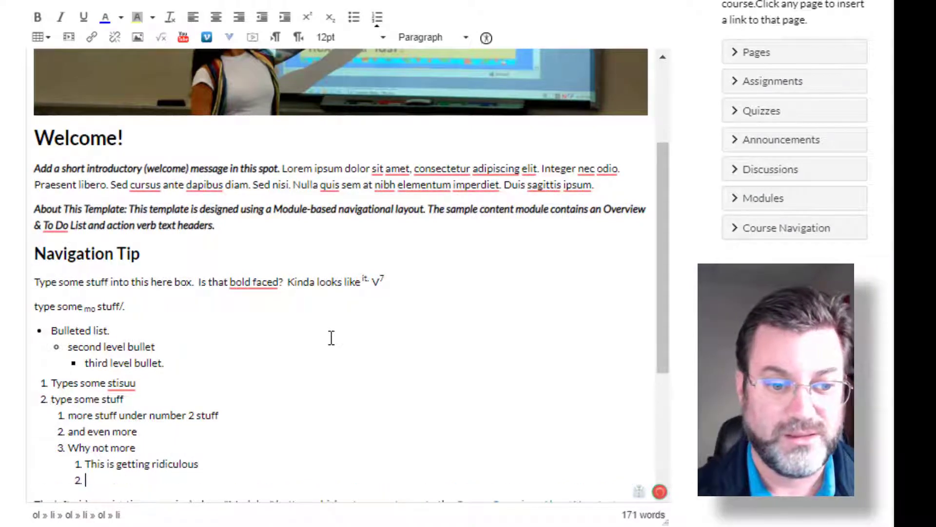
pyautogui.write('yes it is')
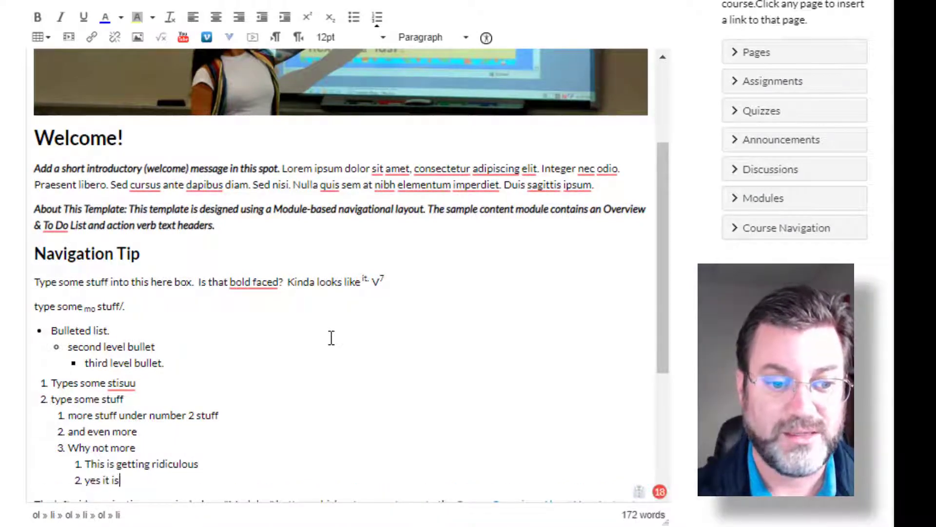
# - Return to the second level of the numbered list and add the item "type in number 4"
pyautogui.press('Return')
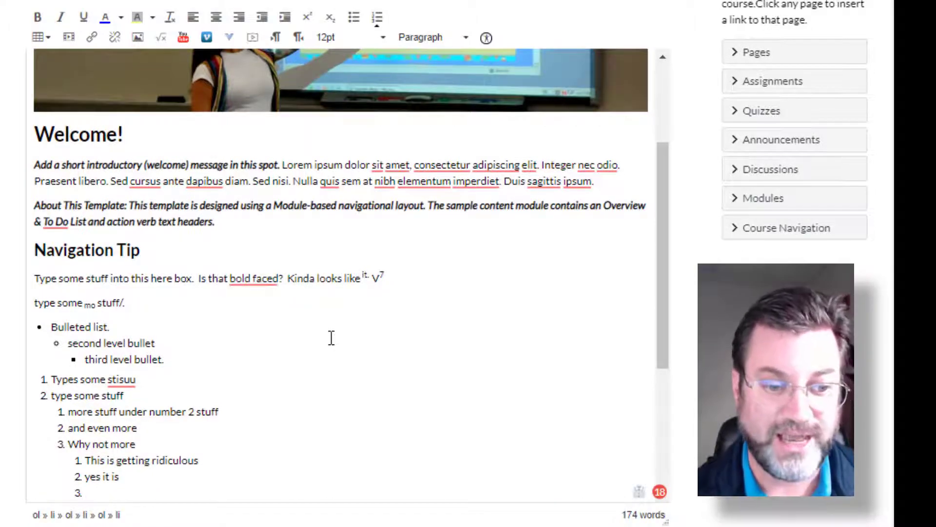
pyautogui.press('Return')
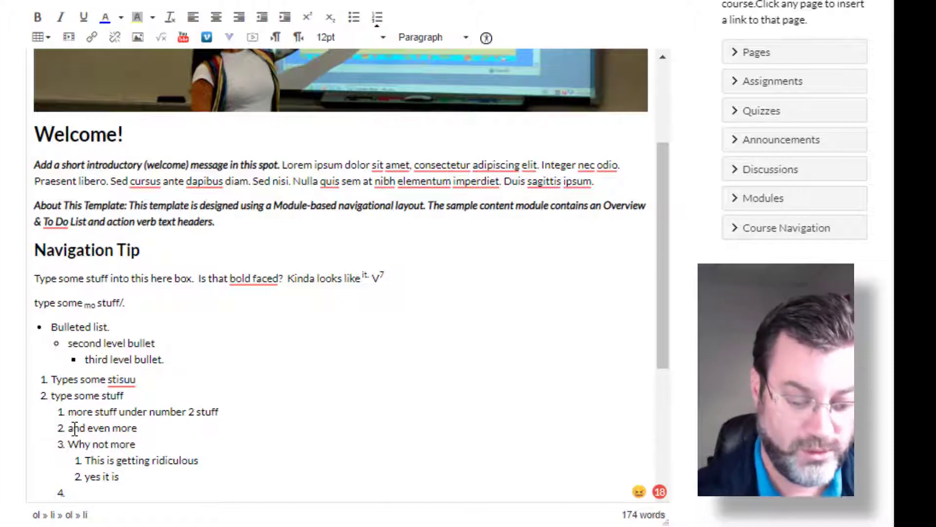
pyautogui.write('n number 4')
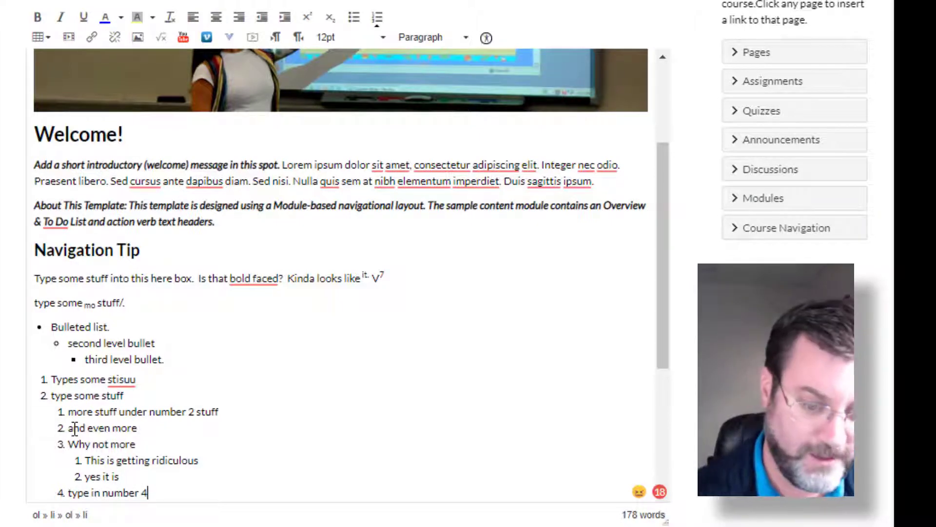
# - Add a new item outdented to the first level of the numbered list, reading "the third thing."
pyautogui.press('Return')
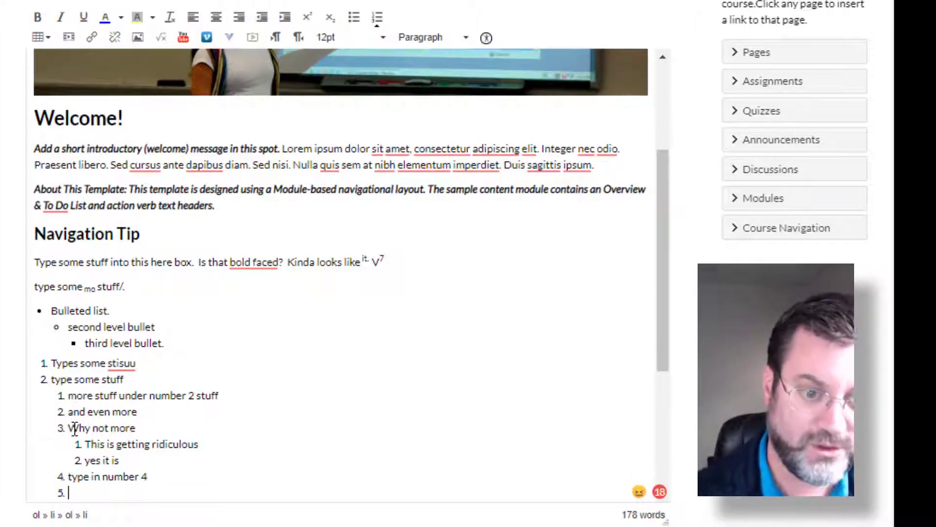
pyautogui.click(262, 22)
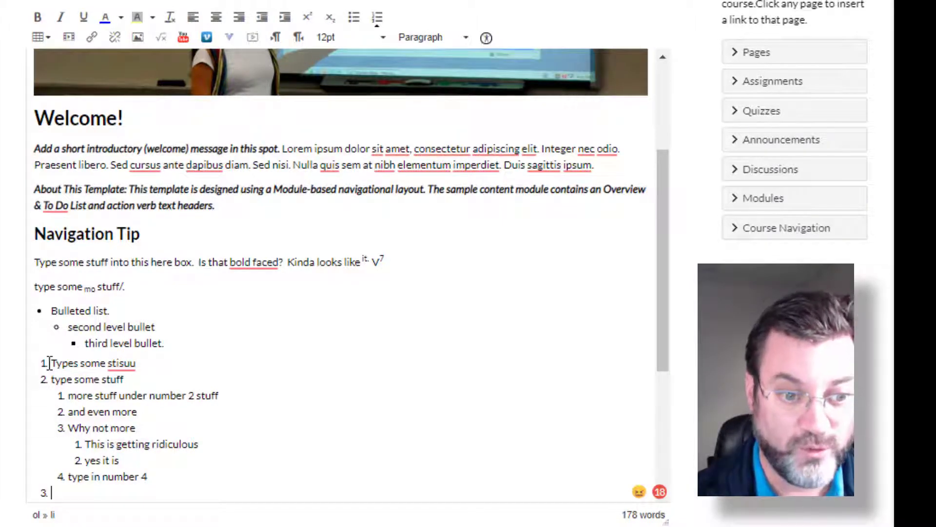
pyautogui.write('th')
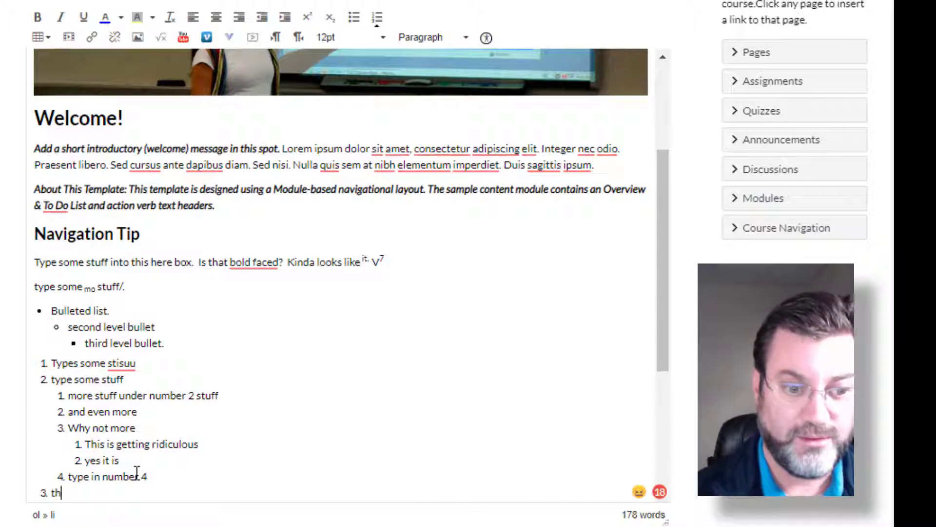
pyautogui.write('e third thing.')
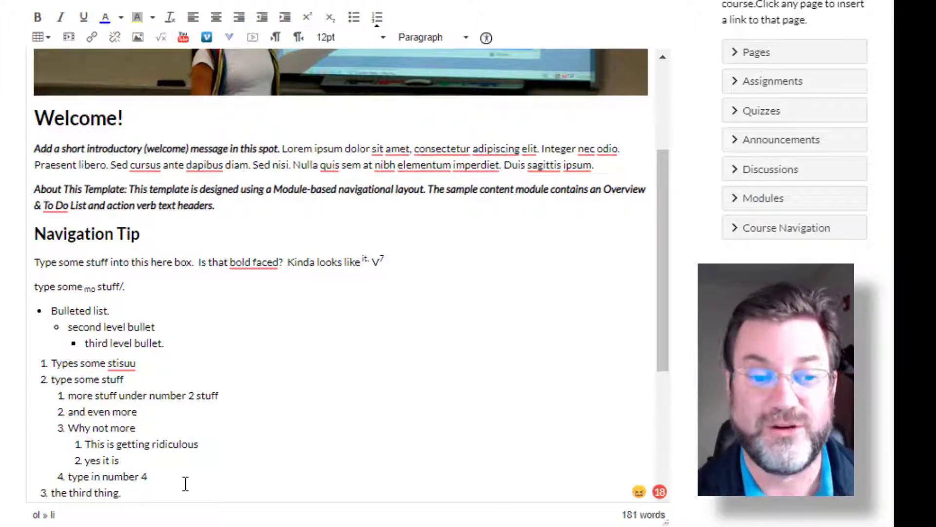
# - Delete the whole bulleted and numbered lists, including the leftover number, leaving a plain empty paragraph
pyautogui.moveTo(131, 496); pyautogui.dragTo(41, 312)
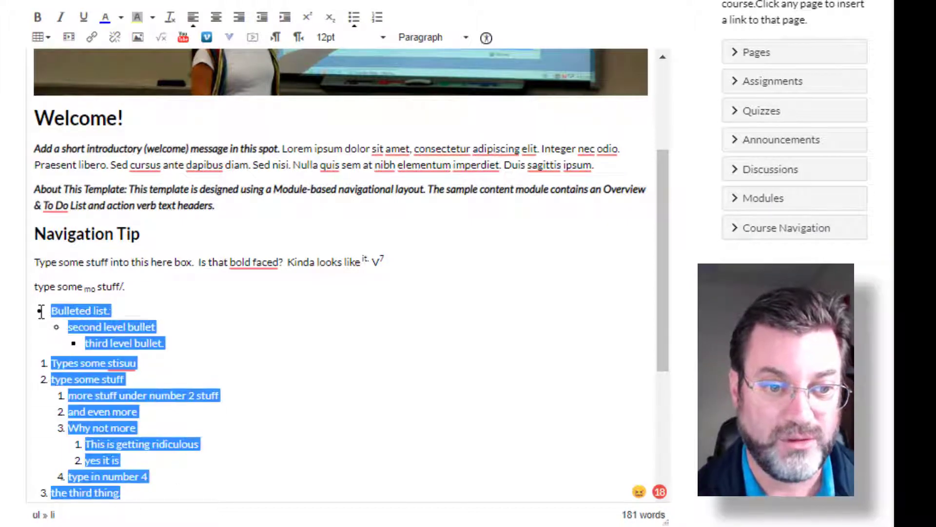
pyautogui.press('BackSpace')
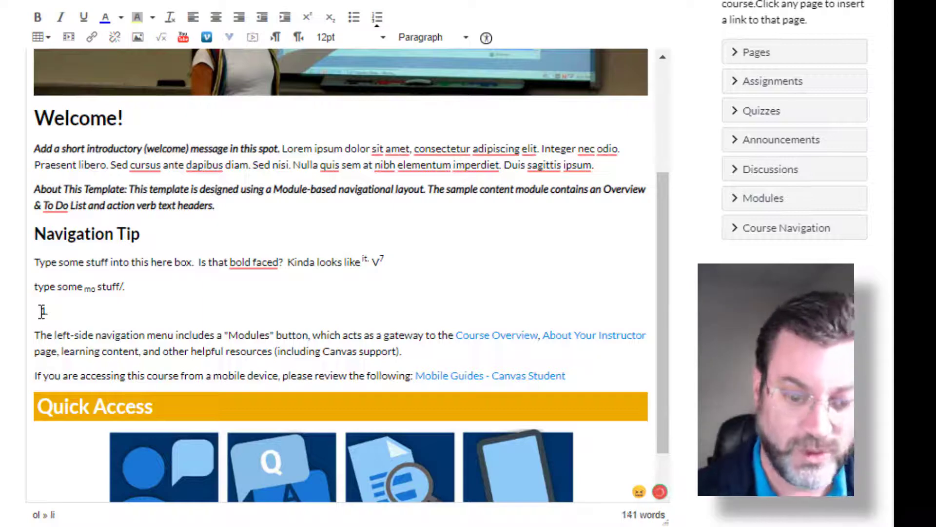
pyautogui.press('BackSpace')
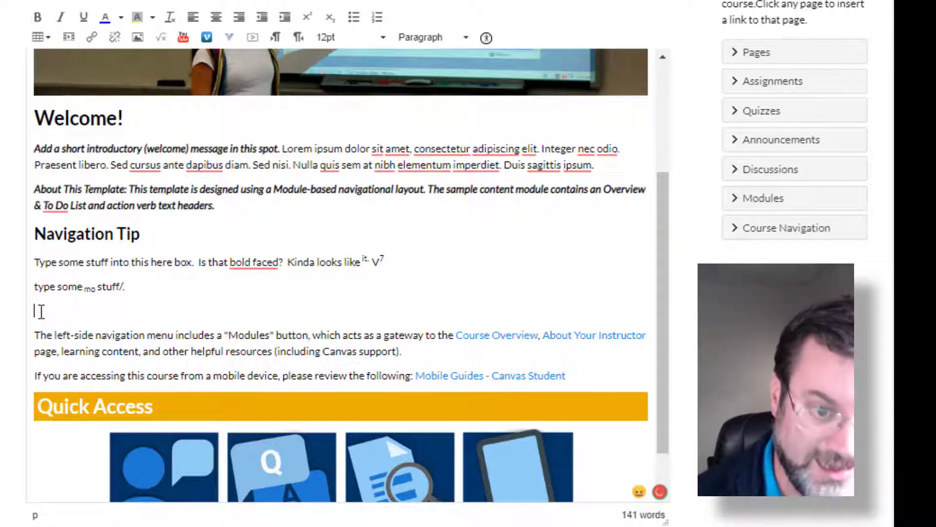
# - Insert a table of 4 columns by 4 rows on a new line below the "type some mo stuff/." paragraph
pyautogui.press('Return')
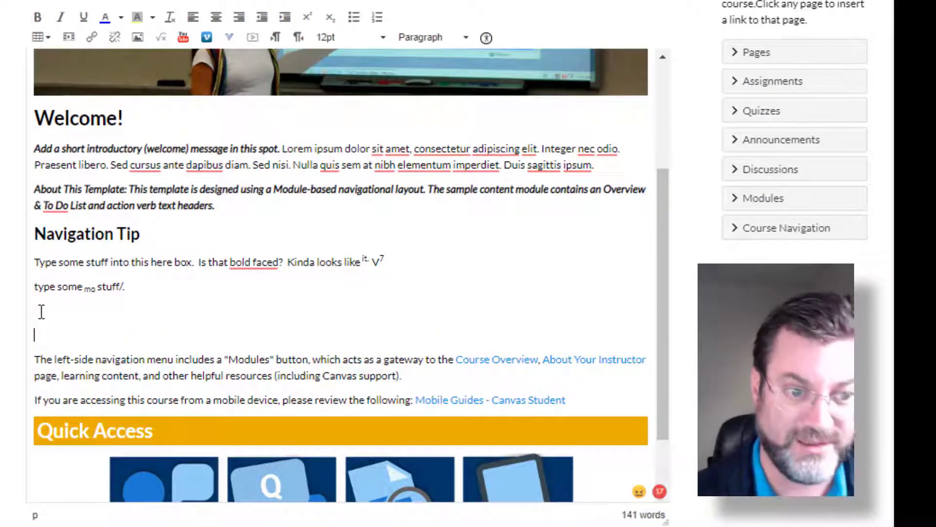
pyautogui.click(38, 43)
pyautogui.moveTo(47, 59)
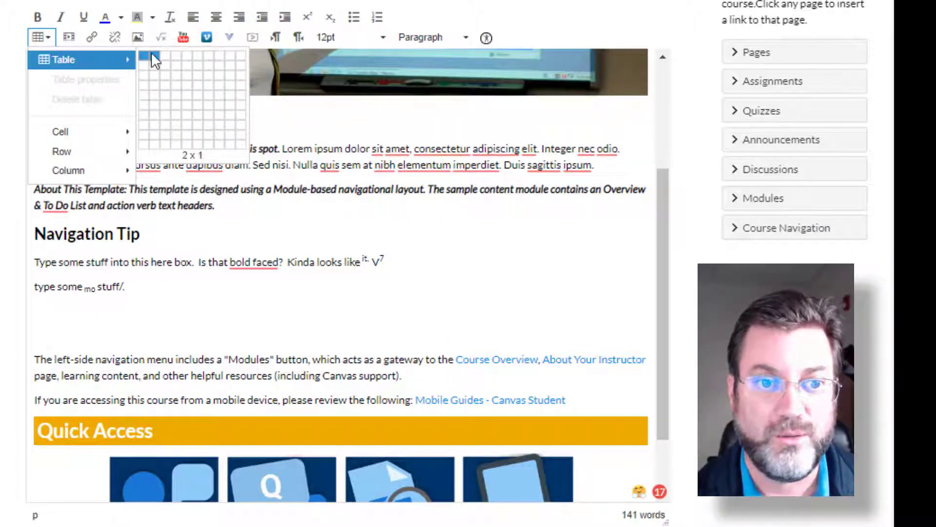
pyautogui.click(176, 83)
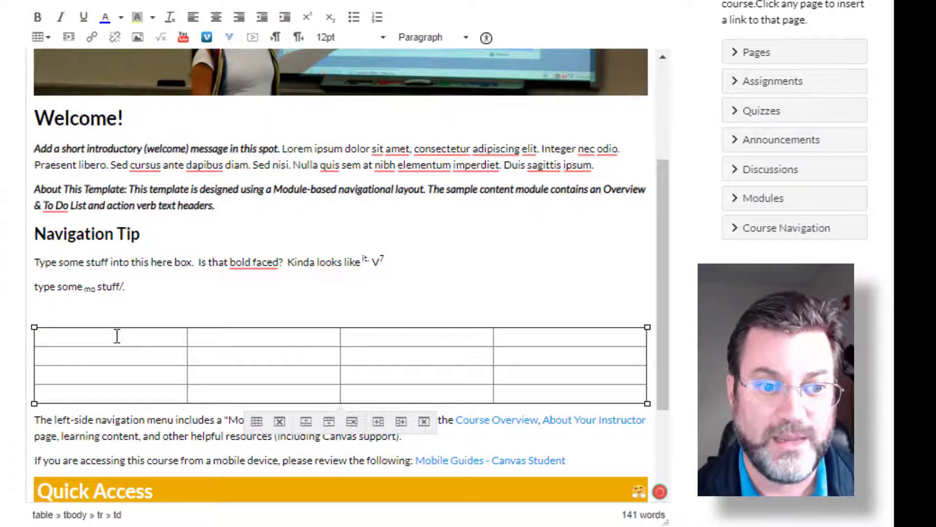
# - Set the border style of the new 4 by 4 table to Double in its table properties
pyautogui.click(257, 432)
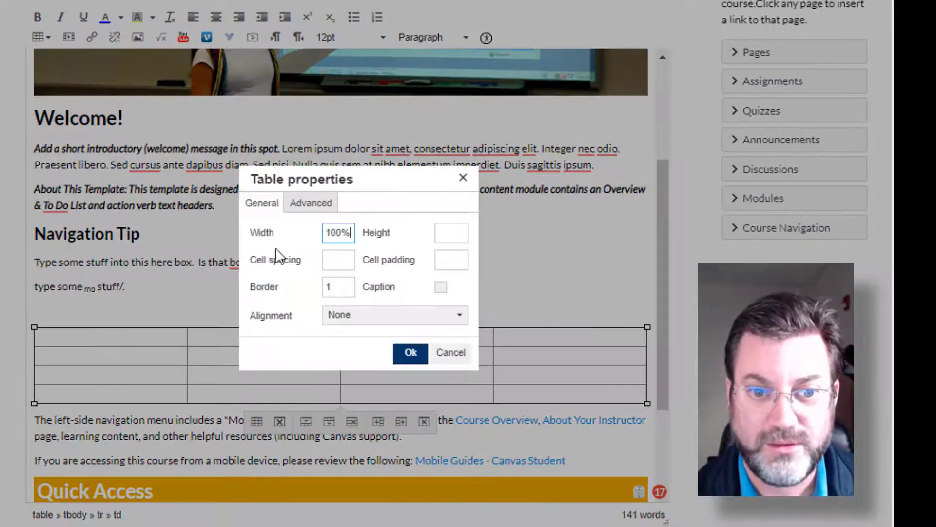
pyautogui.click(328, 285)
pyautogui.write('1')
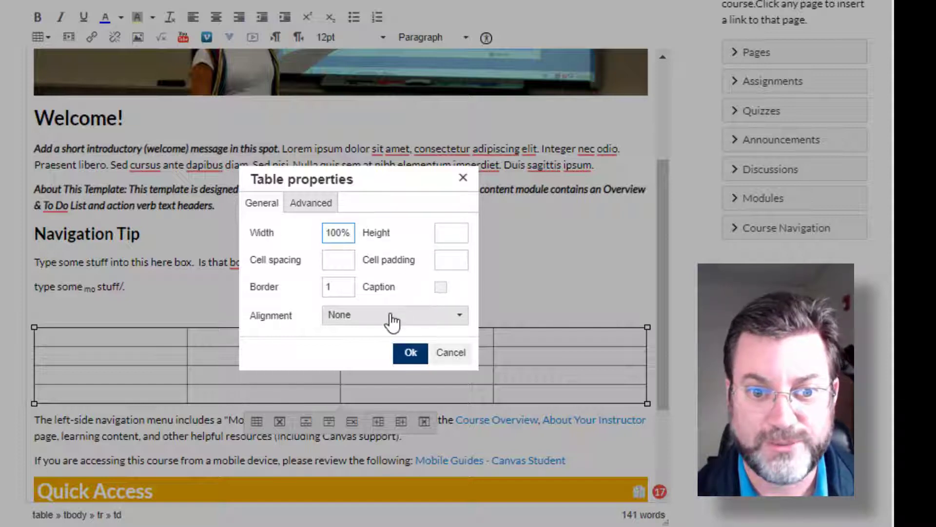
pyautogui.click(304, 206)
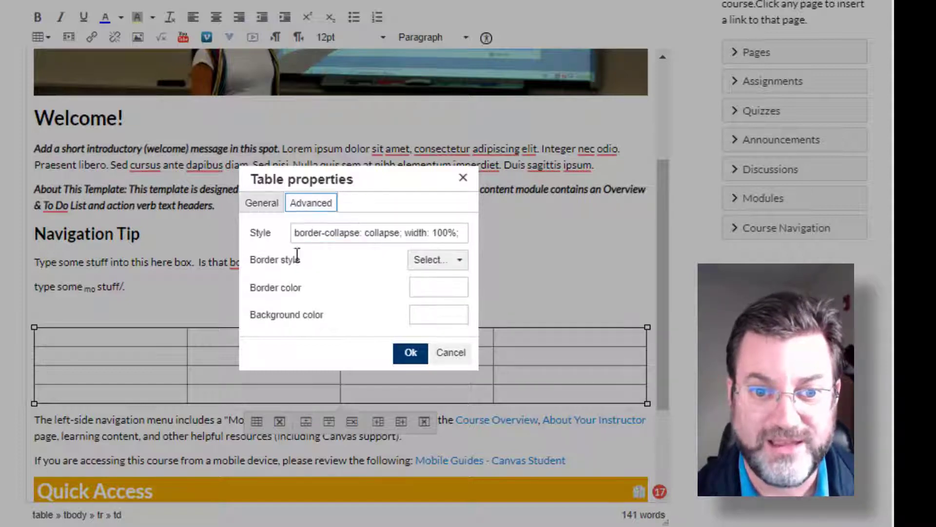
pyautogui.click(453, 263)
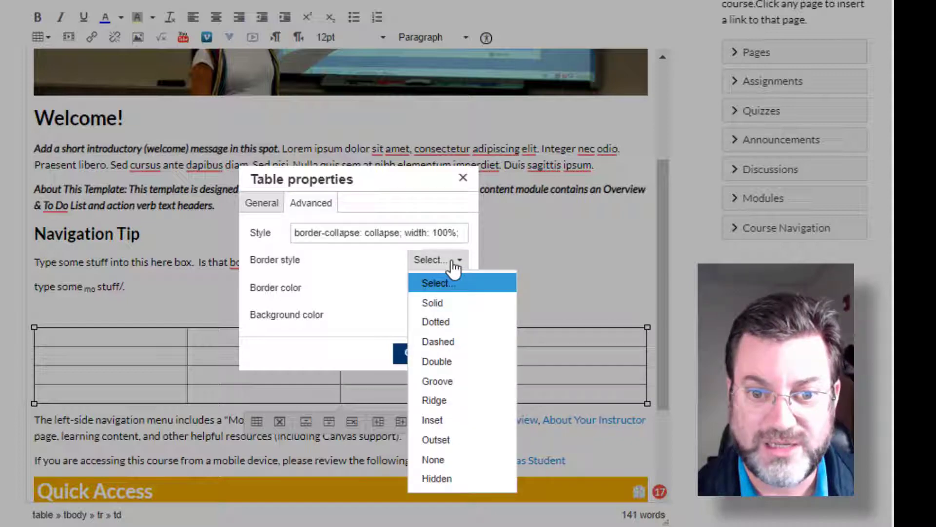
pyautogui.click(440, 361)
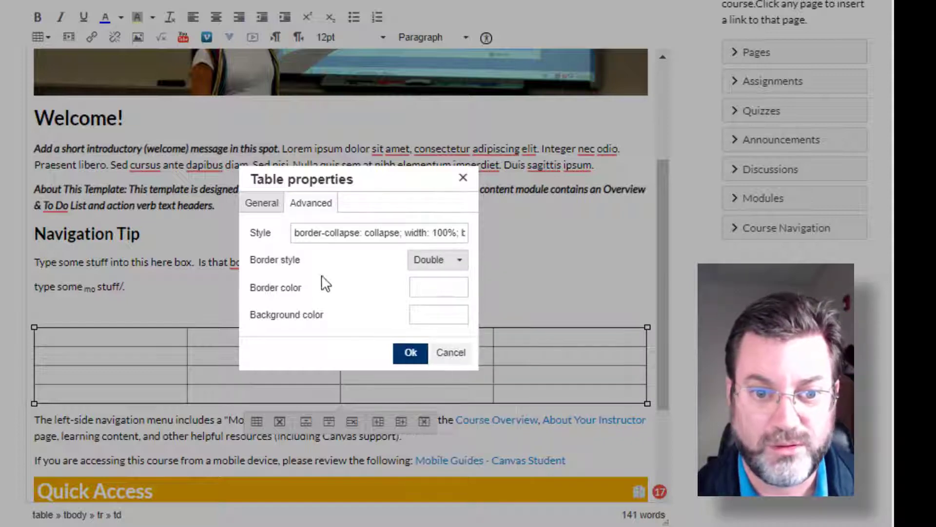
pyautogui.click(411, 352)
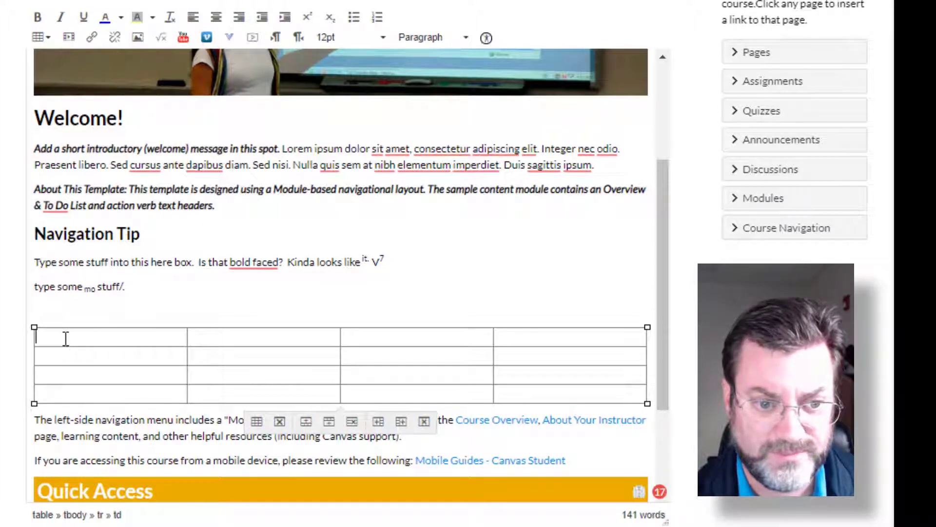
pyautogui.moveTo(66, 336); pyautogui.dragTo(561, 337)
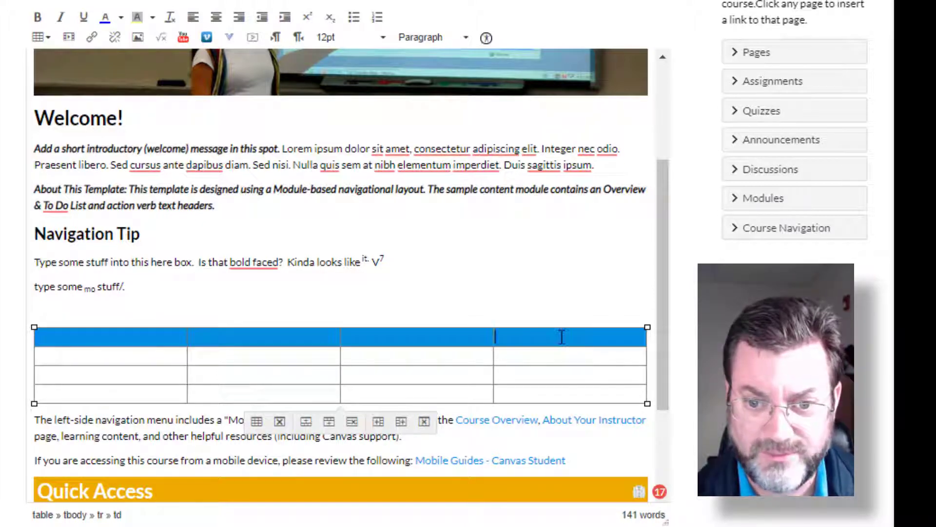
pyautogui.click(255, 422)
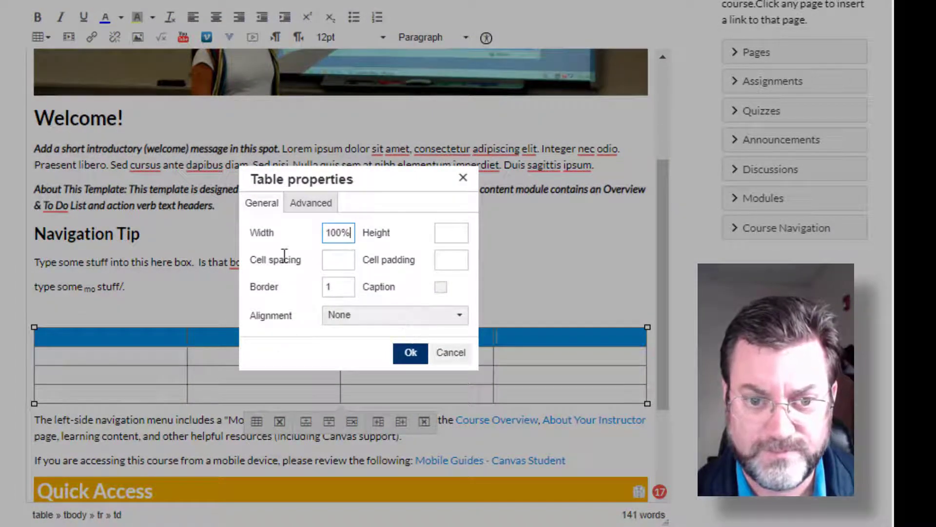
pyautogui.click(294, 203)
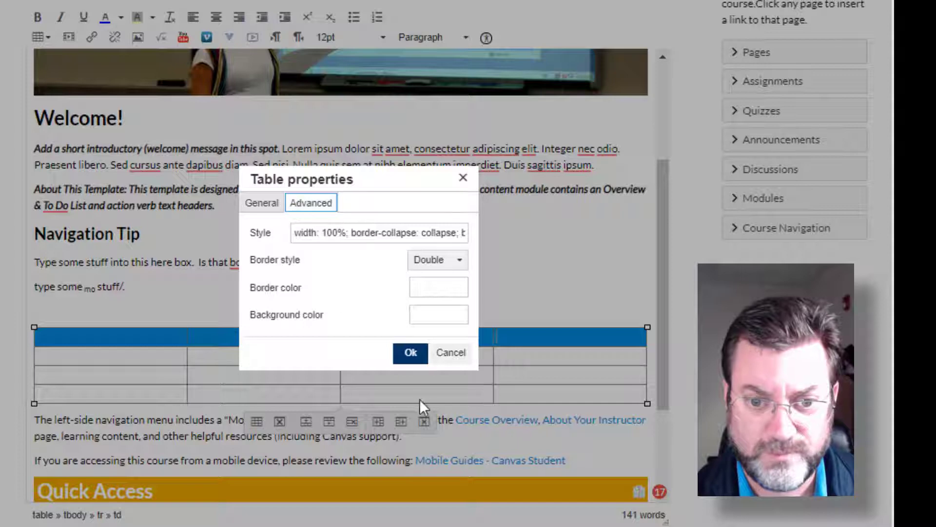
pyautogui.click(459, 357)
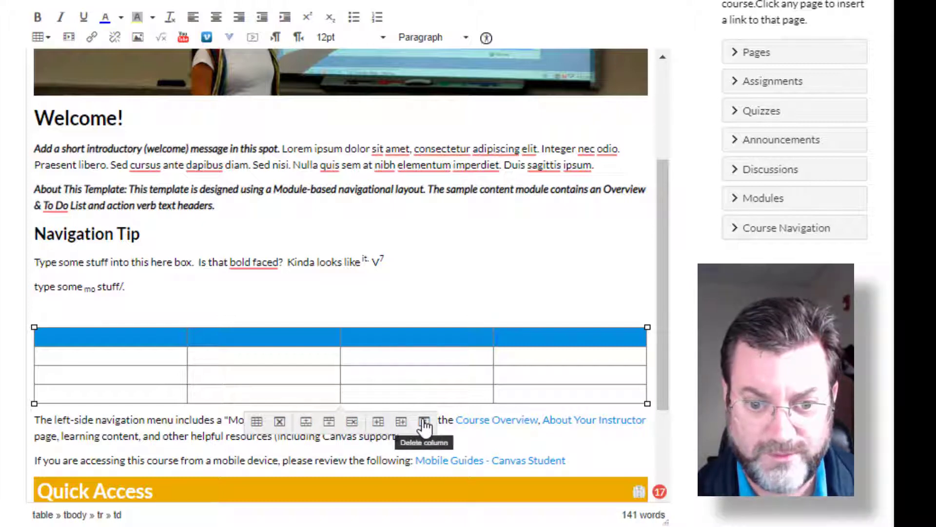
pyautogui.scroll(-2, 141, 374)
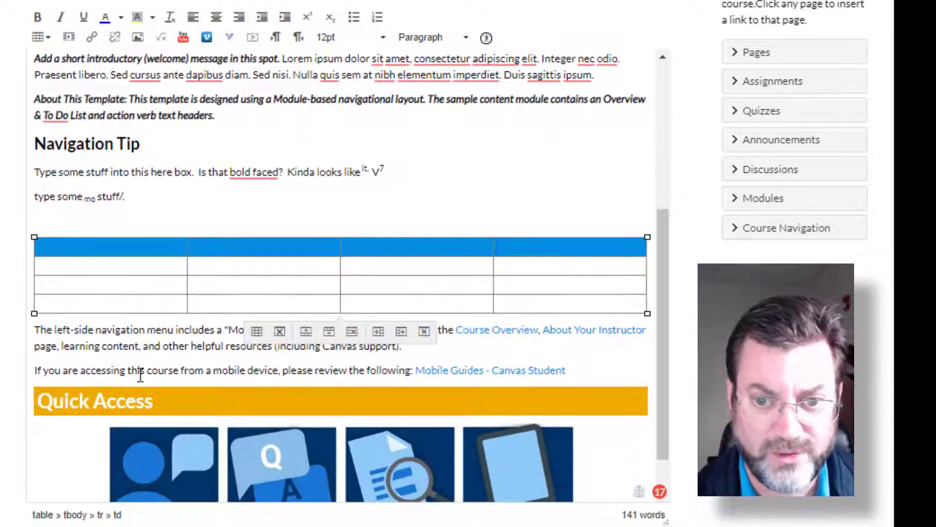
pyautogui.scroll(2, 140, 374)
pyautogui.click(87, 337)
pyautogui.moveTo(86, 337); pyautogui.dragTo(573, 343)
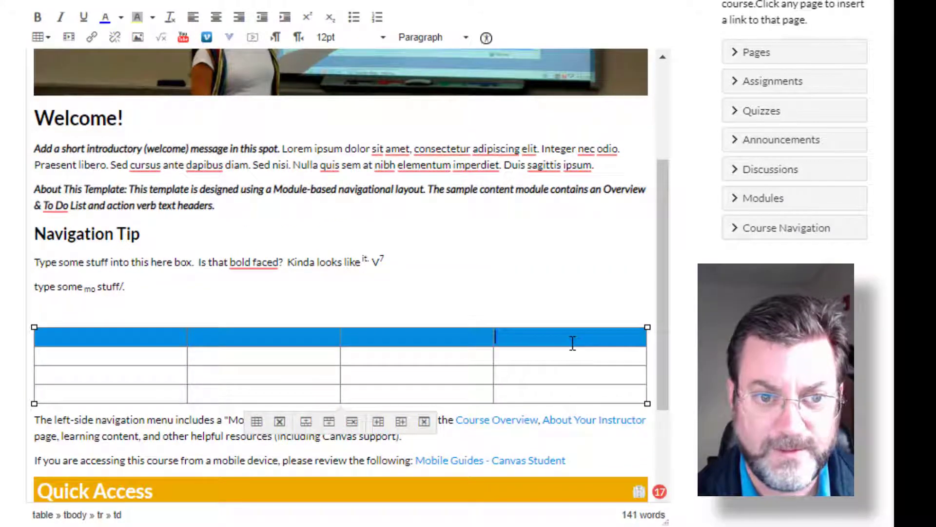
pyautogui.click(49, 39)
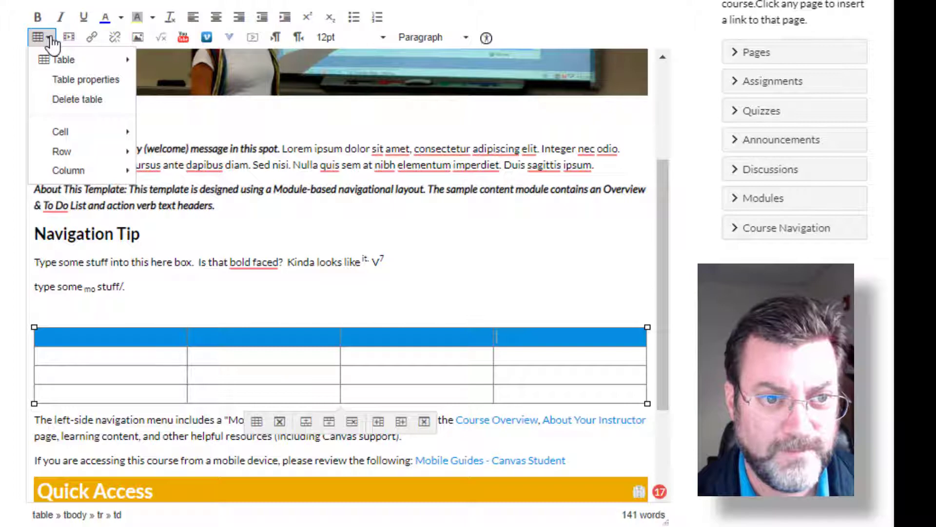
pyautogui.moveTo(59, 154)
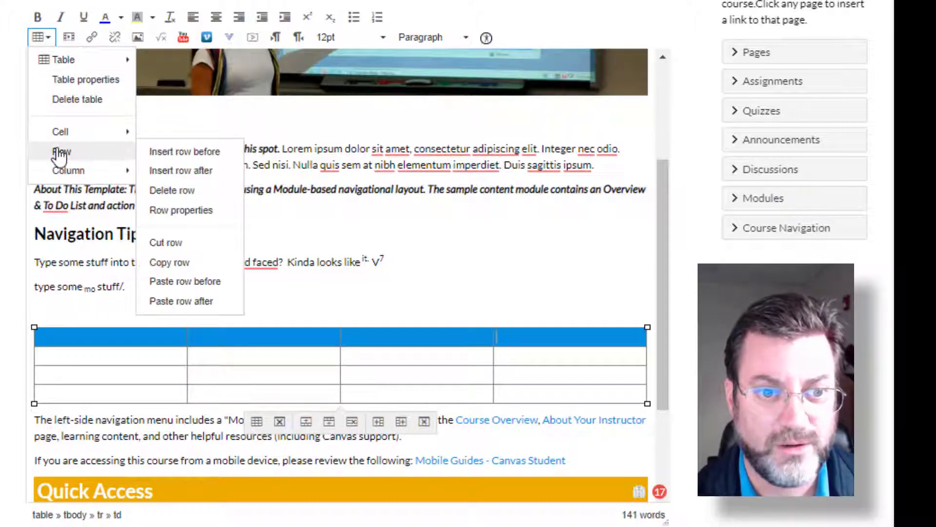
pyautogui.click(315, 323)
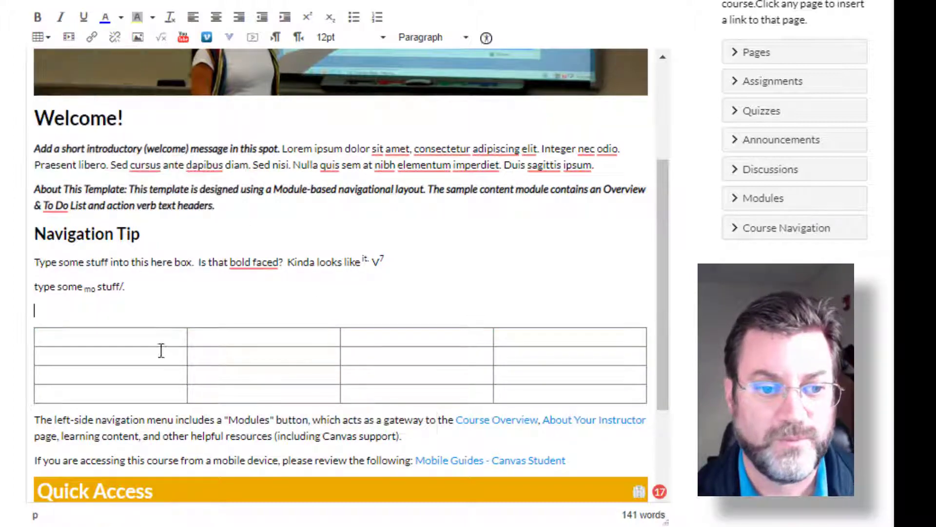
# - Change the row type of the table's entire first row to Header in its row properties
pyautogui.moveTo(83, 338); pyautogui.dragTo(550, 336)
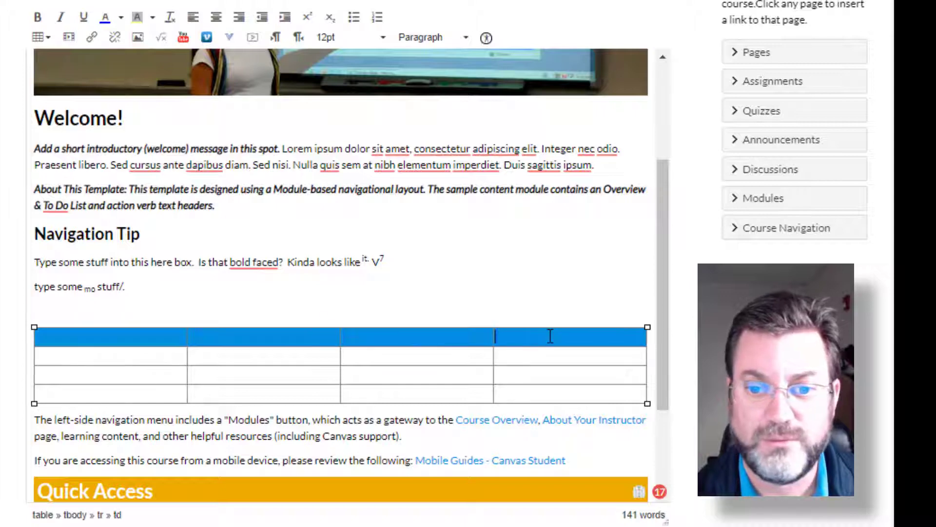
pyautogui.click(48, 39)
pyautogui.moveTo(63, 152)
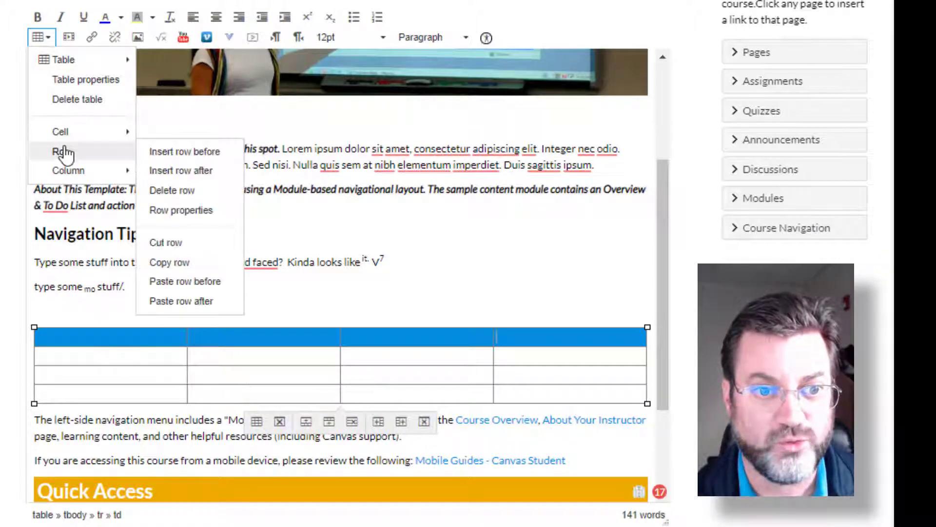
pyautogui.click(176, 210)
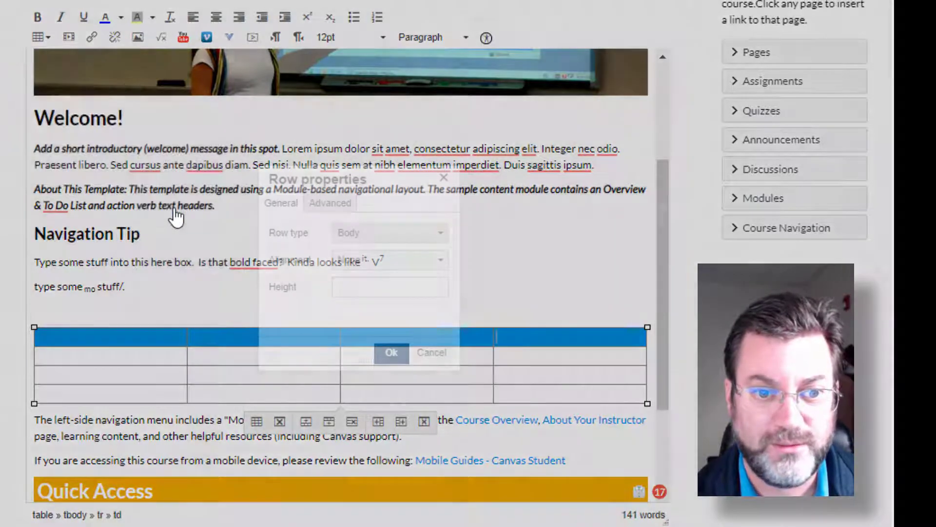
pyautogui.click(397, 236)
pyautogui.click(390, 256)
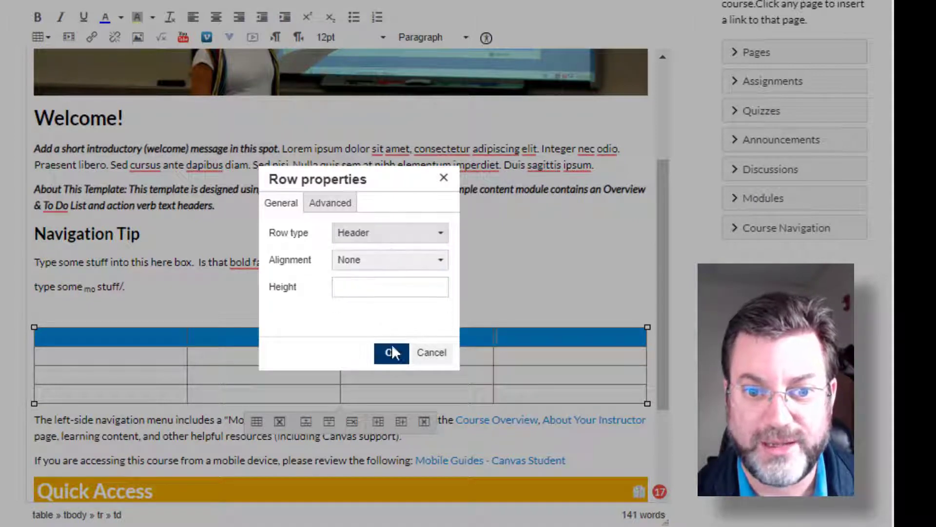
pyautogui.click(392, 353)
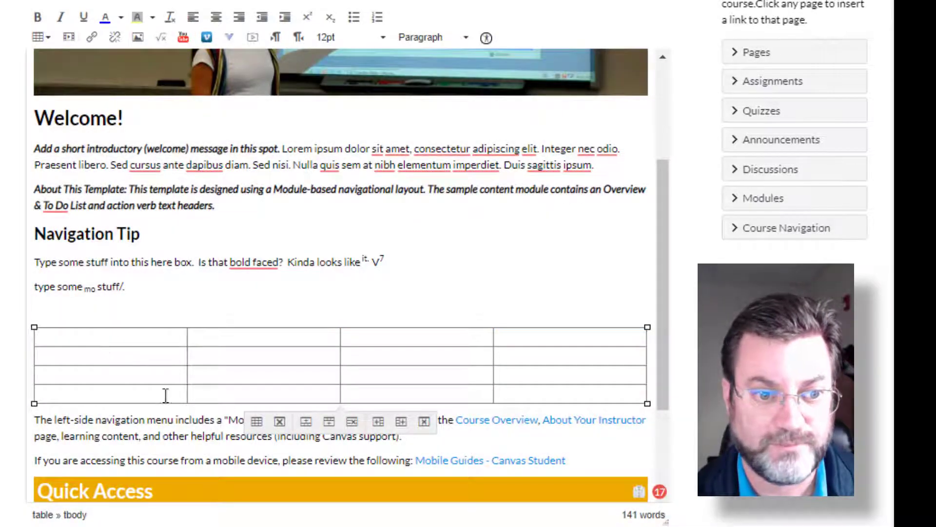
# - Fill the table's header row with the column headings Name, Email, Occupation and Car
pyautogui.click(124, 335)
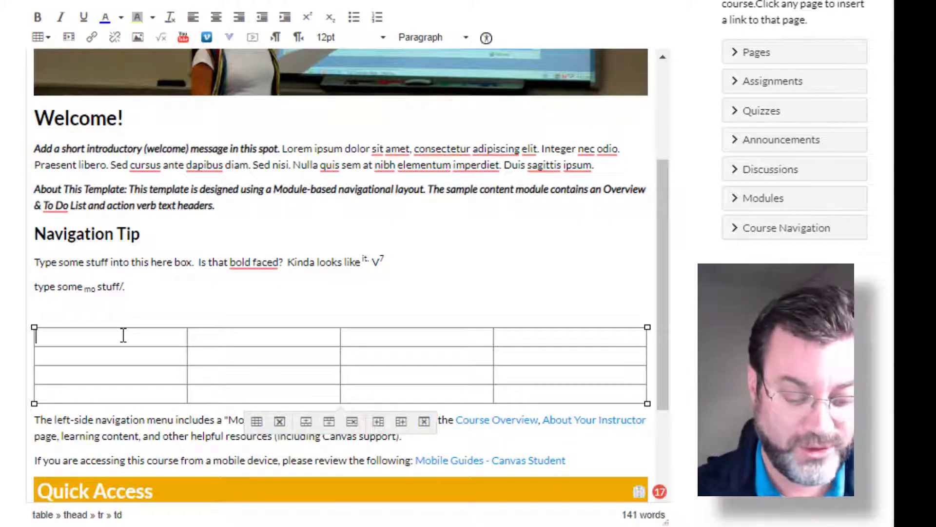
pyautogui.write('Name')
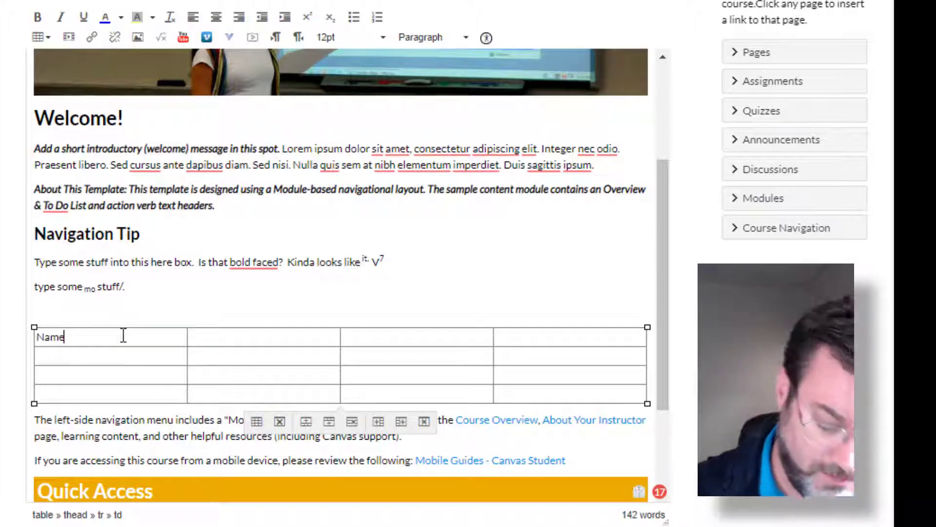
pyautogui.press('Tab')
pyautogui.write('Emailo')
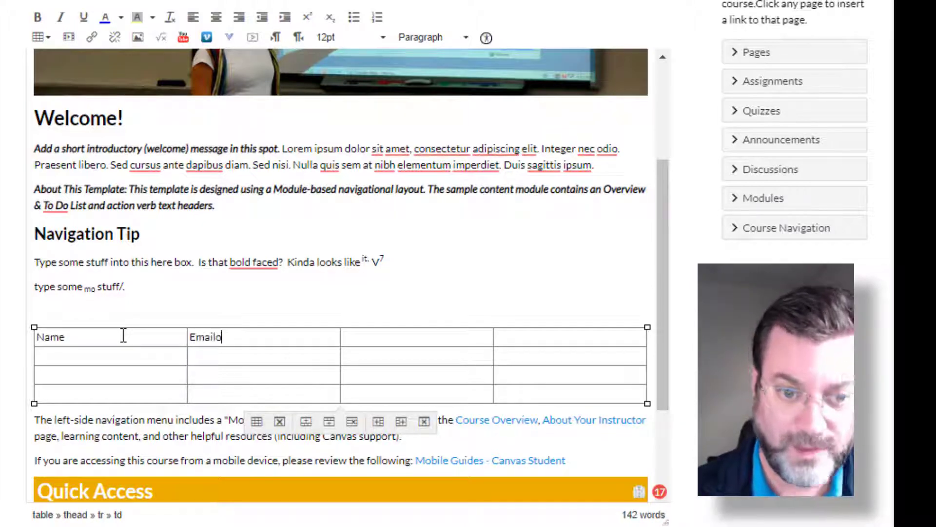
pyautogui.press('Tab')
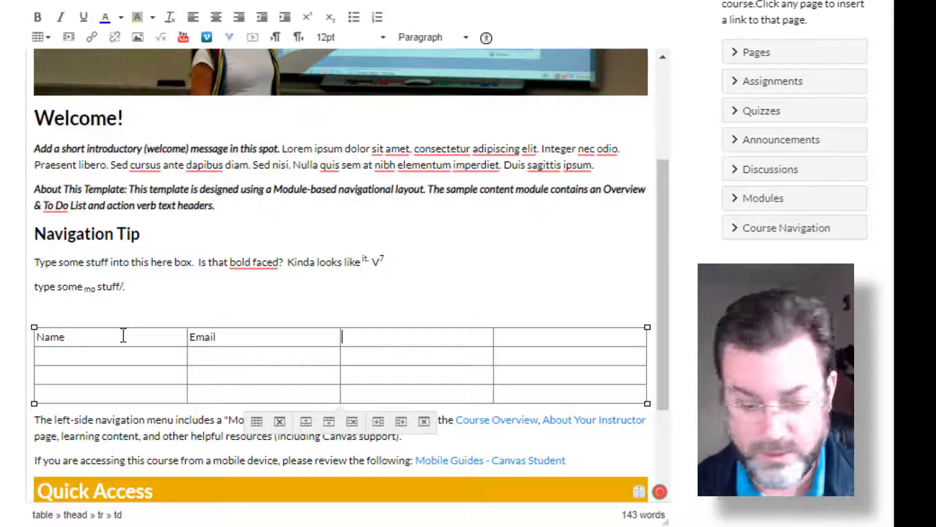
pyautogui.write('Occupation')
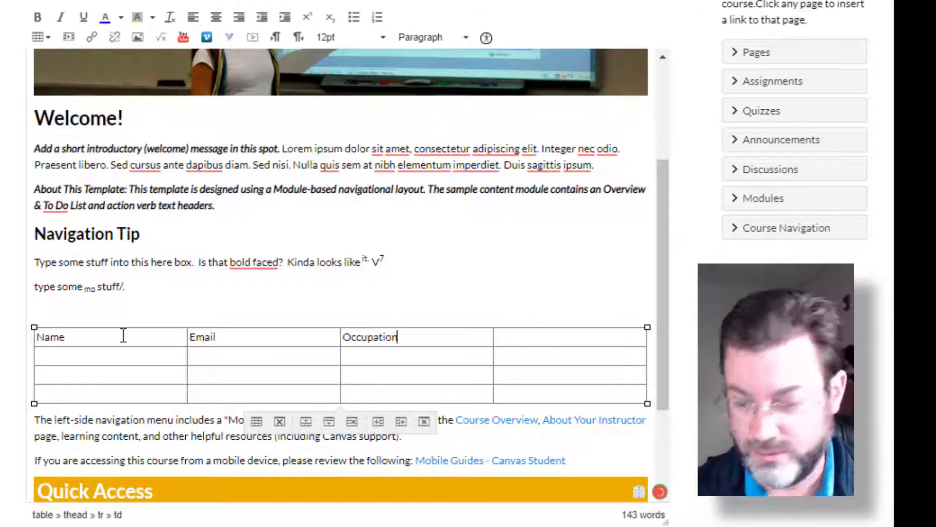
pyautogui.press('Tab')
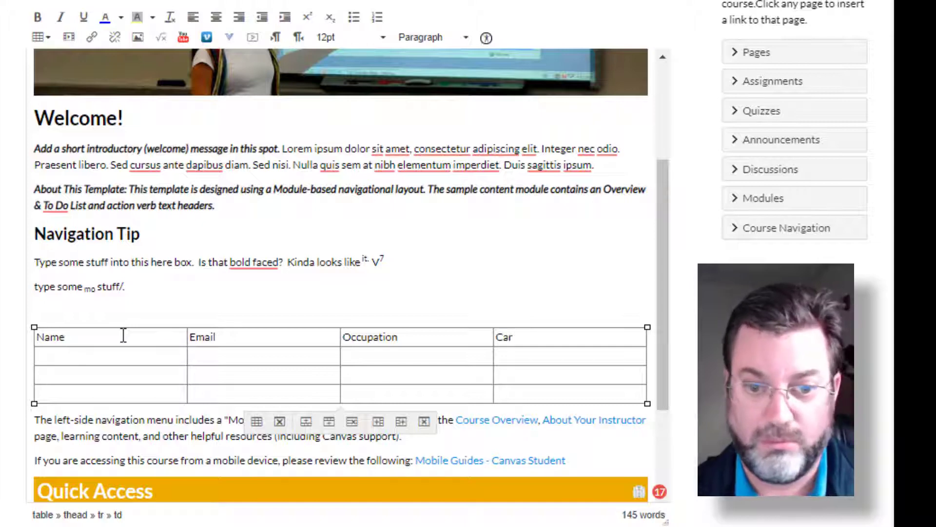
pyautogui.press('Tab')
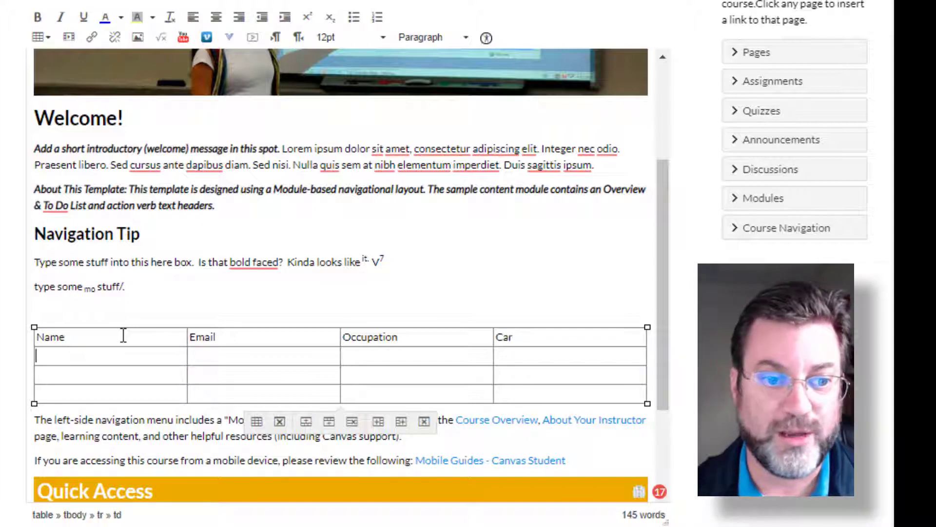
# - Set the border color of the table's entire header row to blue in its advanced row properties
pyautogui.moveTo(77, 336); pyautogui.dragTo(563, 337)
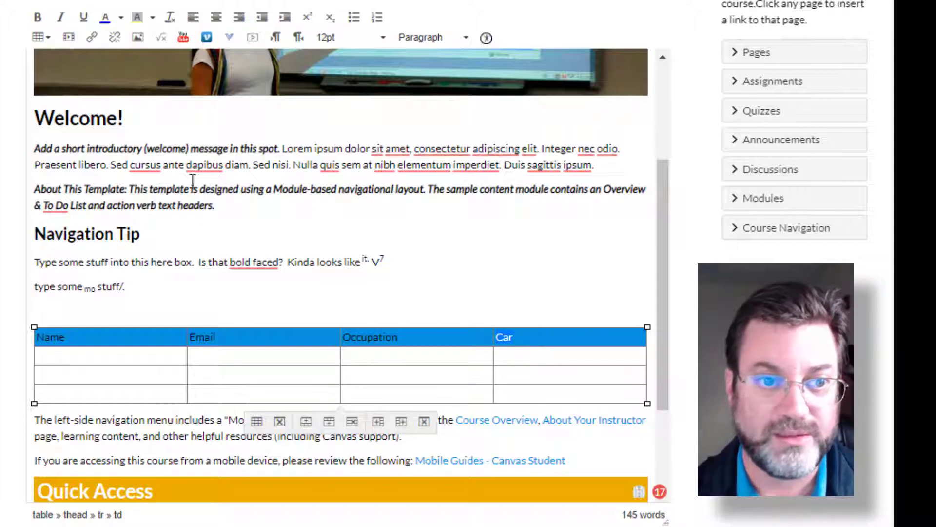
pyautogui.click(49, 38)
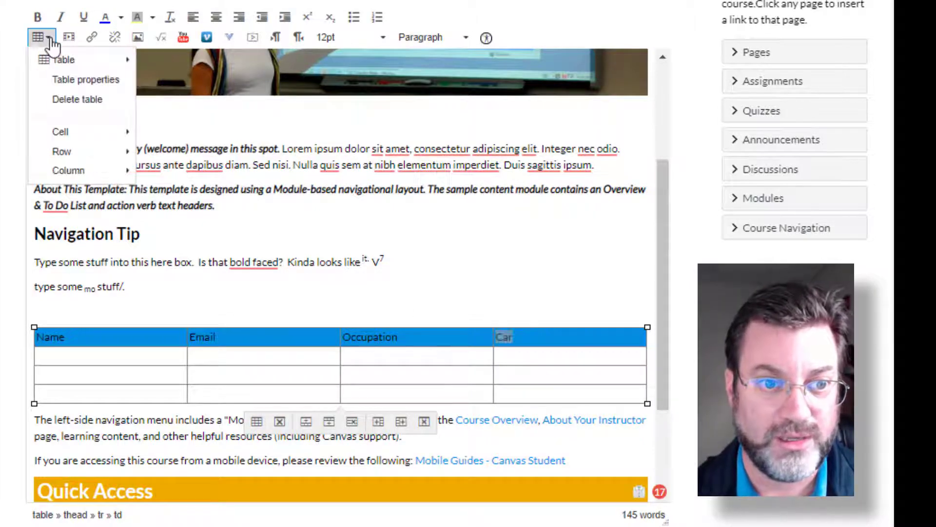
pyautogui.moveTo(65, 153)
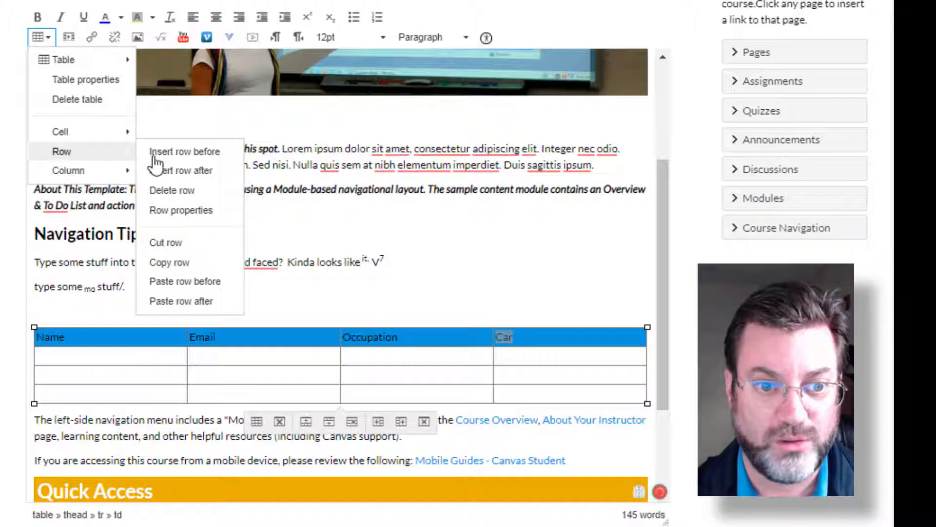
pyautogui.click(181, 211)
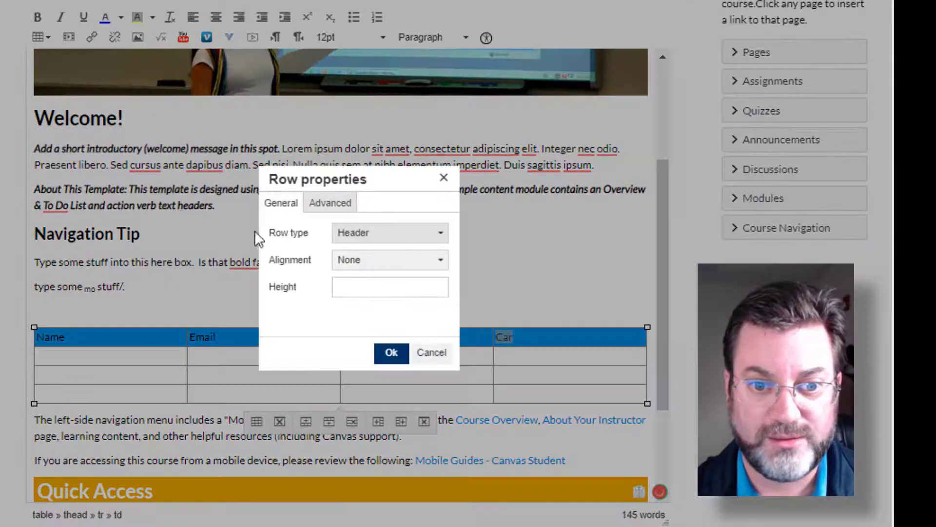
pyautogui.click(331, 203)
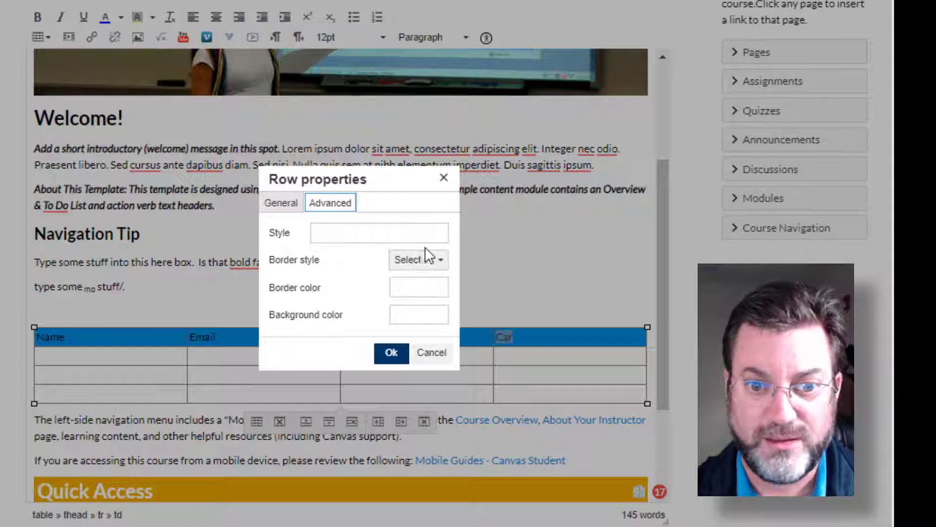
pyautogui.click(429, 263)
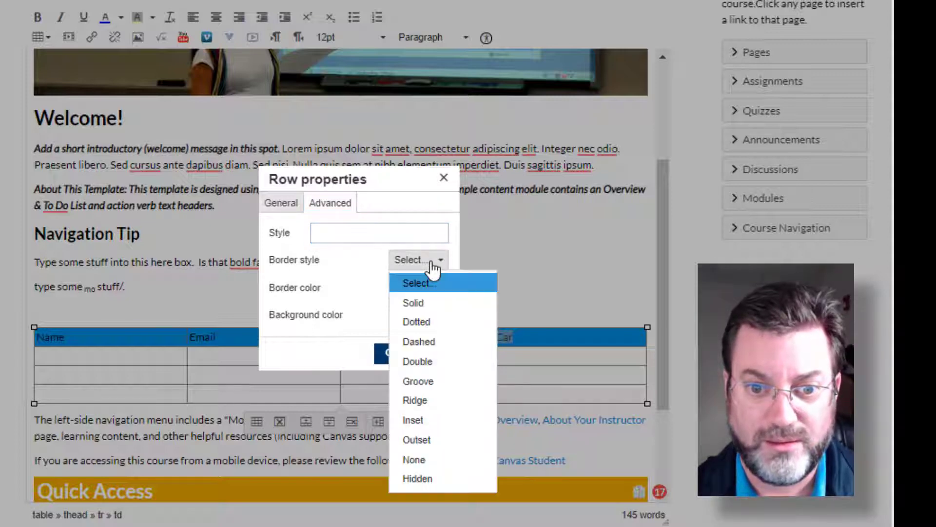
pyautogui.click(320, 266)
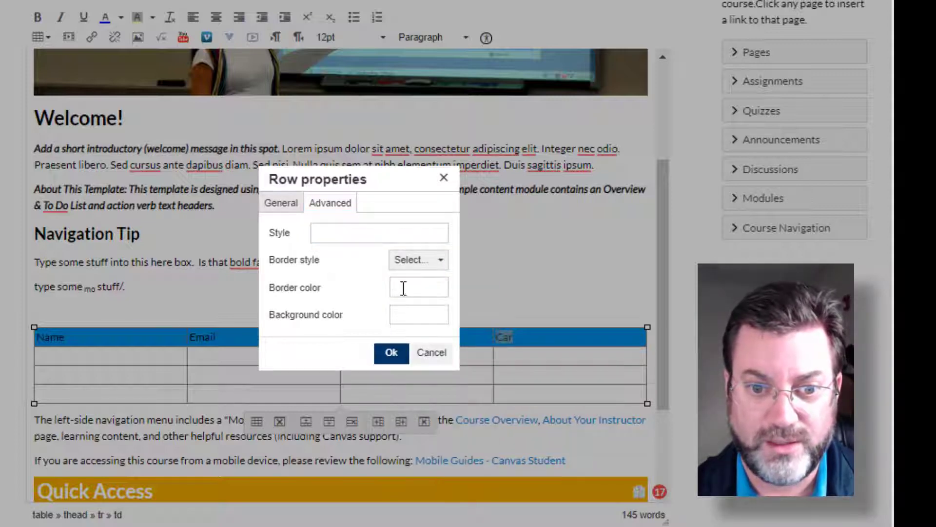
pyautogui.click(403, 288)
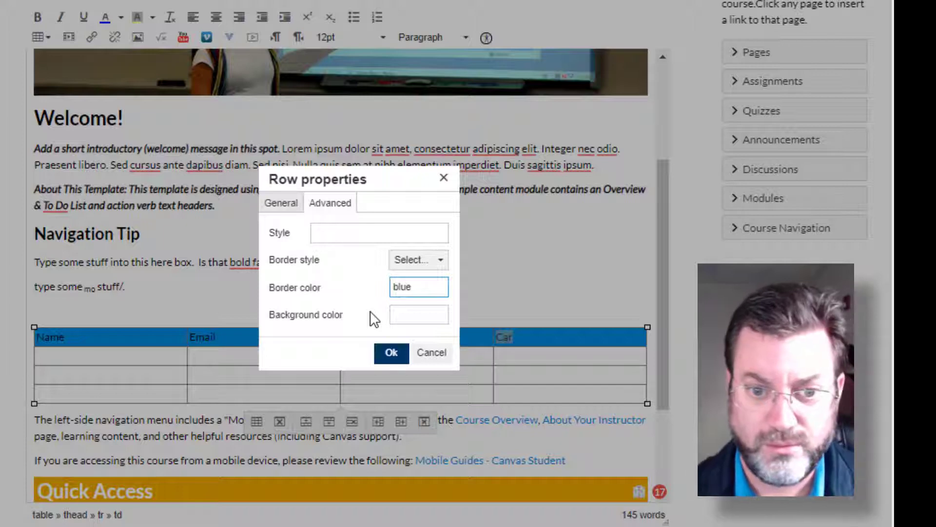
# - Set the header row's background color to grey and apply the row properties
pyautogui.click(406, 315)
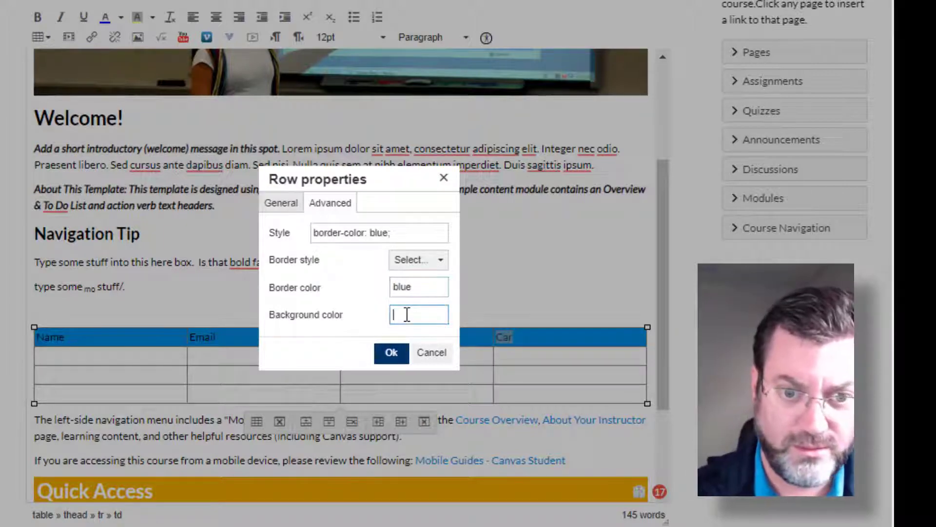
pyautogui.write('whi')
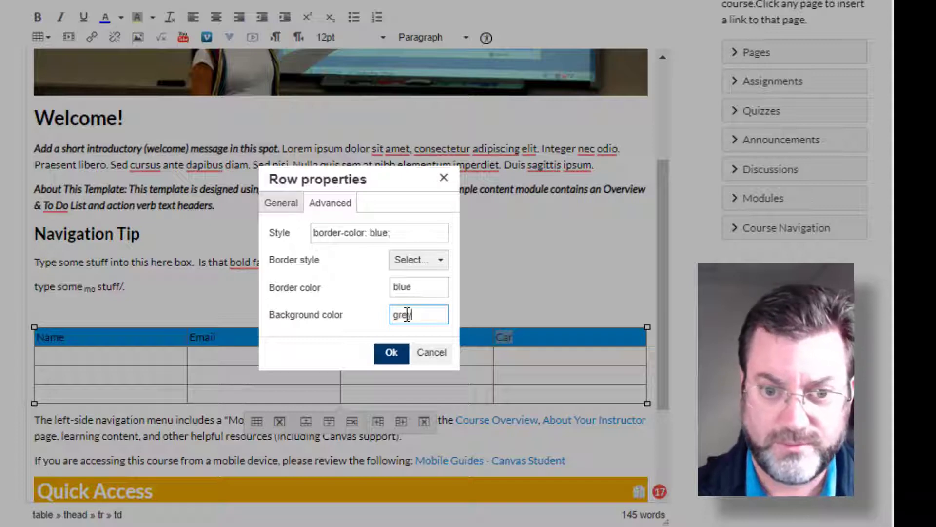
pyautogui.write('grey')
pyautogui.click(378, 326)
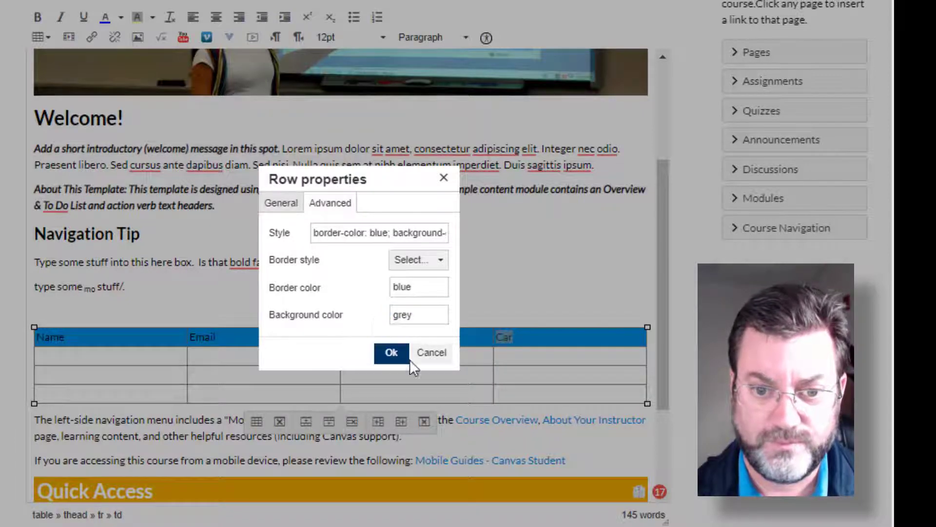
pyautogui.click(393, 354)
pyautogui.click(287, 357)
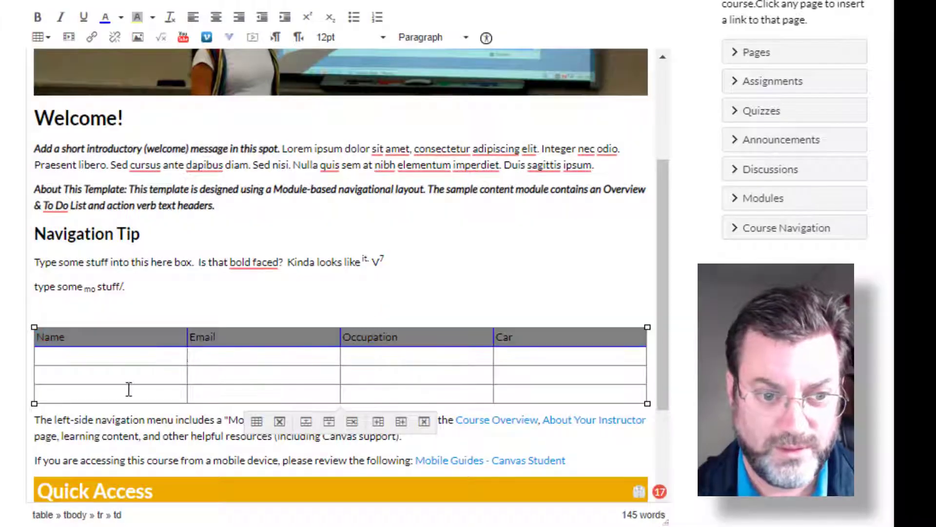
pyautogui.scroll(-2, 122, 391)
pyautogui.scroll(2, 73, 361)
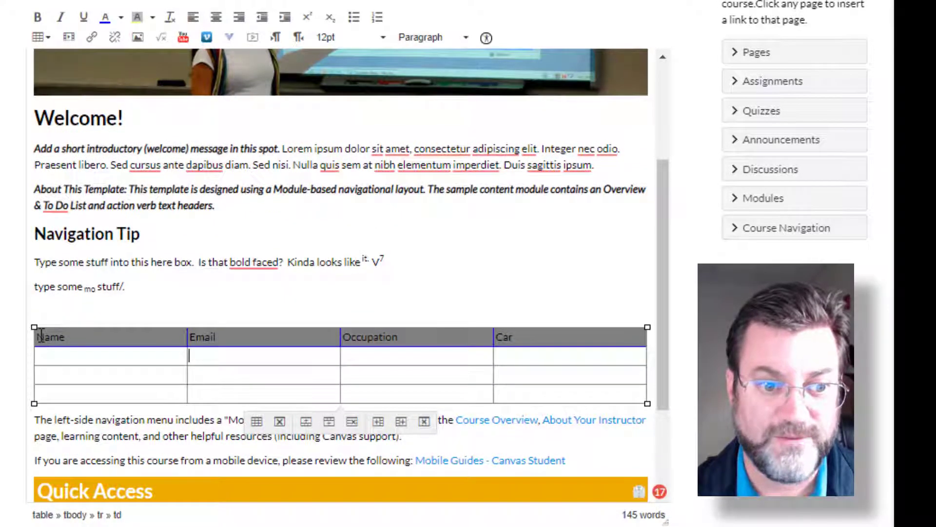
# - Change the text color of the "Name" column heading to white
pyautogui.moveTo(37, 336); pyautogui.dragTo(67, 337)
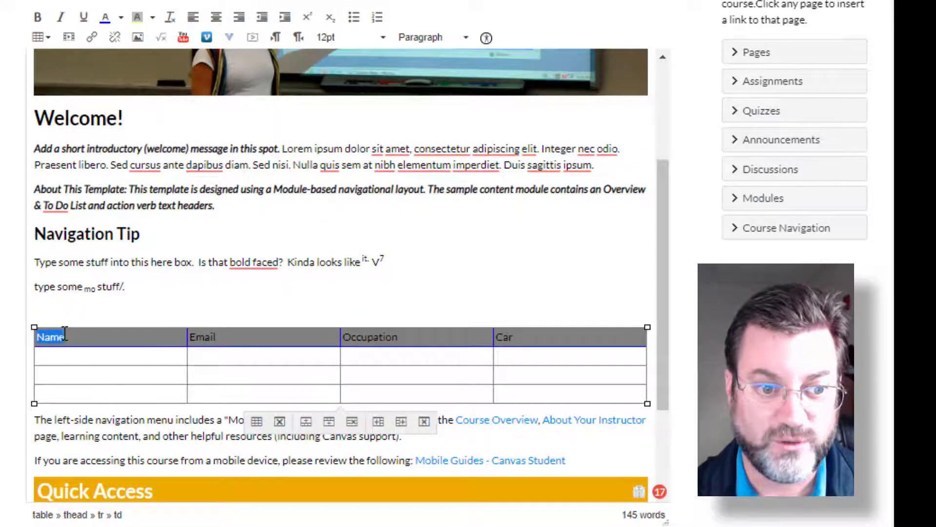
pyautogui.click(107, 20)
pyautogui.click(121, 18)
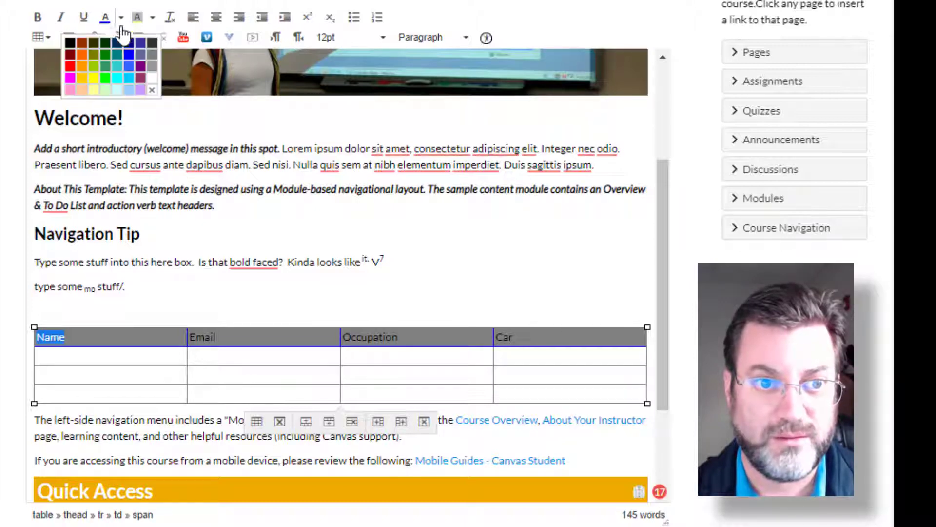
pyautogui.click(145, 81)
pyautogui.click(167, 318)
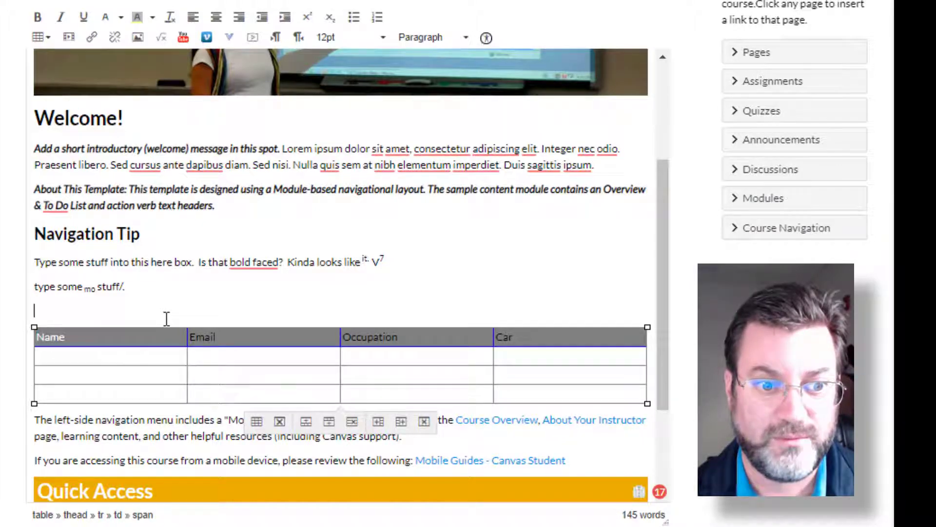
pyautogui.click(109, 376)
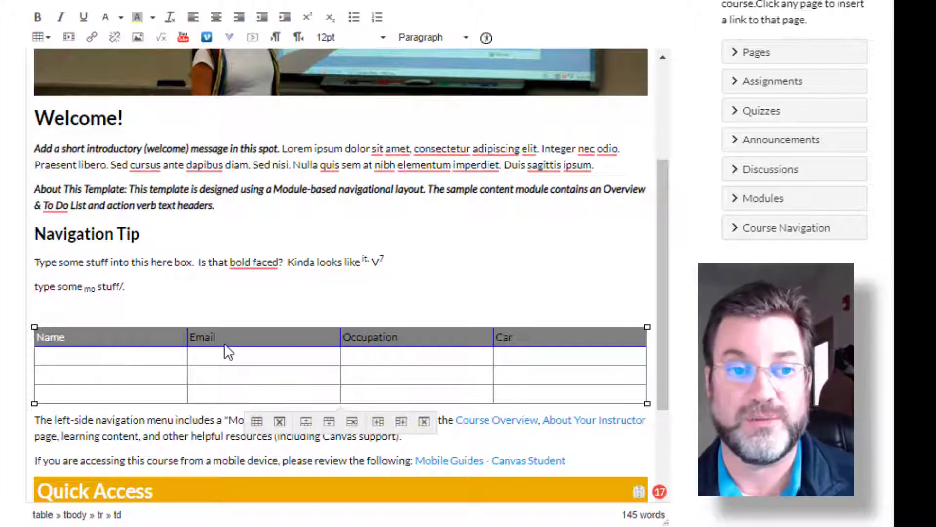
# - Delete the entire table below the "type some mo stuff/." paragraph
pyautogui.scroll(3, 156, 372)
pyautogui.scroll(-2, 142, 364)
pyautogui.scroll(2, 141, 364)
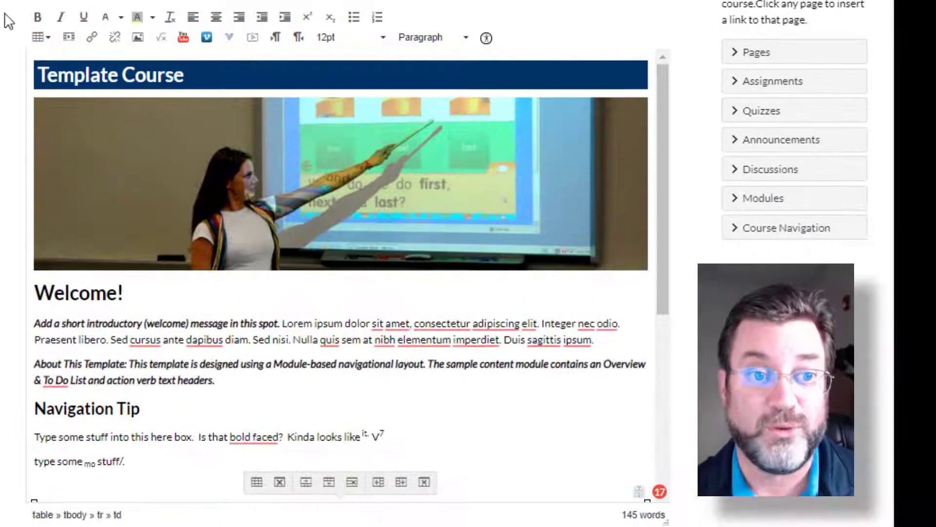
pyautogui.click(46, 45)
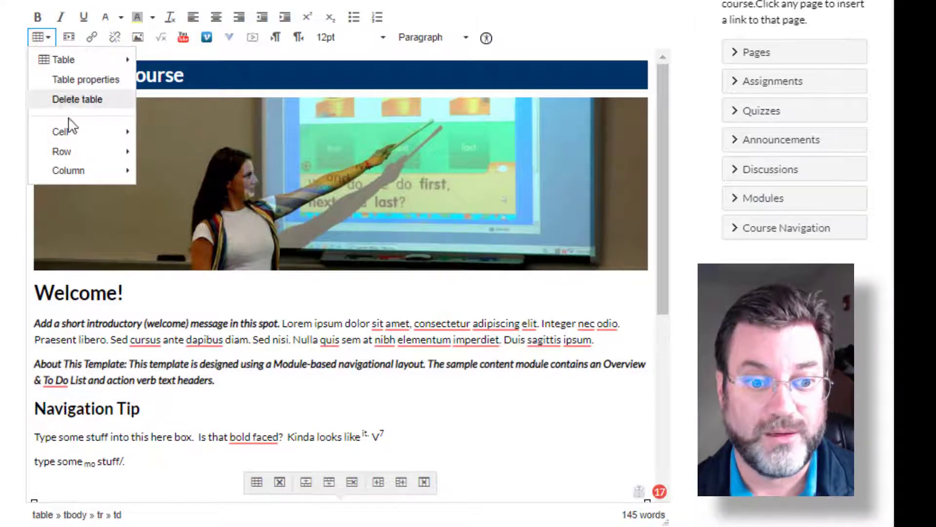
pyautogui.scroll(-5, 166, 287)
pyautogui.click(147, 282)
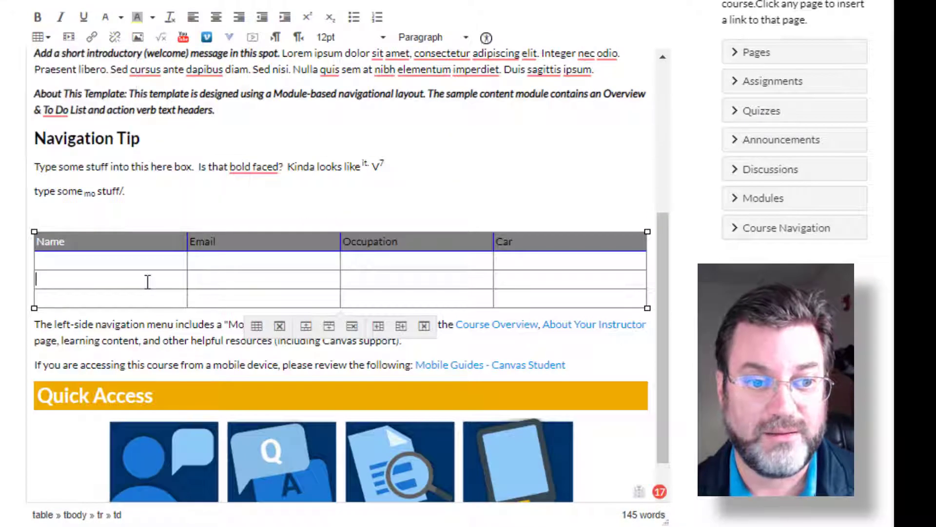
pyautogui.click(39, 37)
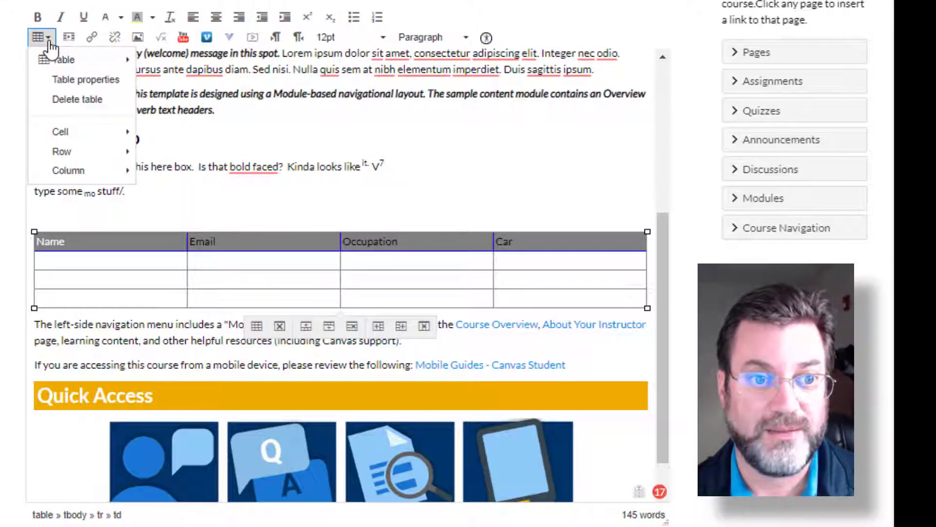
pyautogui.click(62, 99)
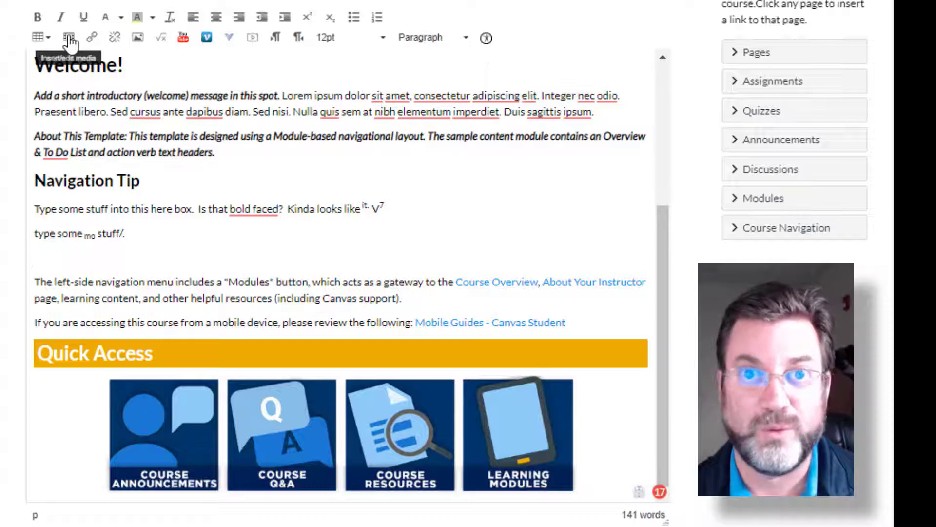
# - Examine the source, embed code and alternative source options for inserting media, and close them without inserting anything
pyautogui.click(69, 39)
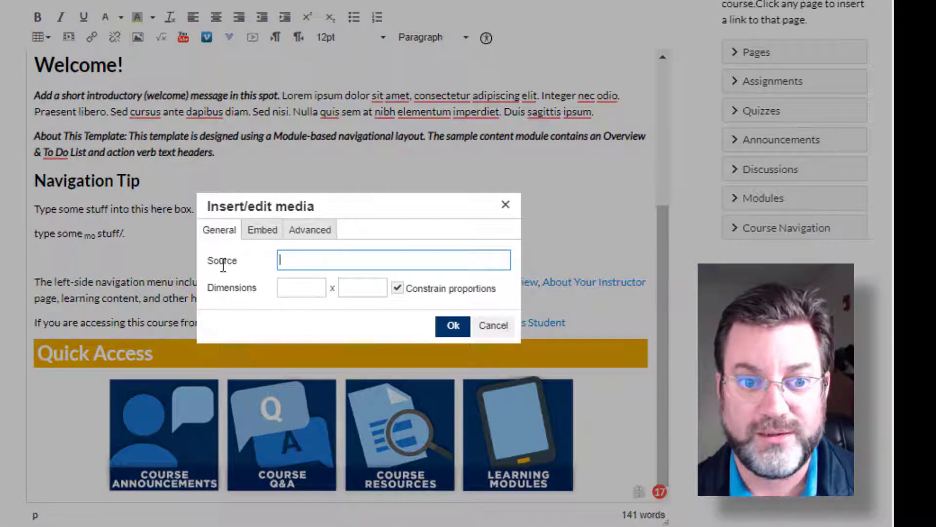
pyautogui.click(260, 230)
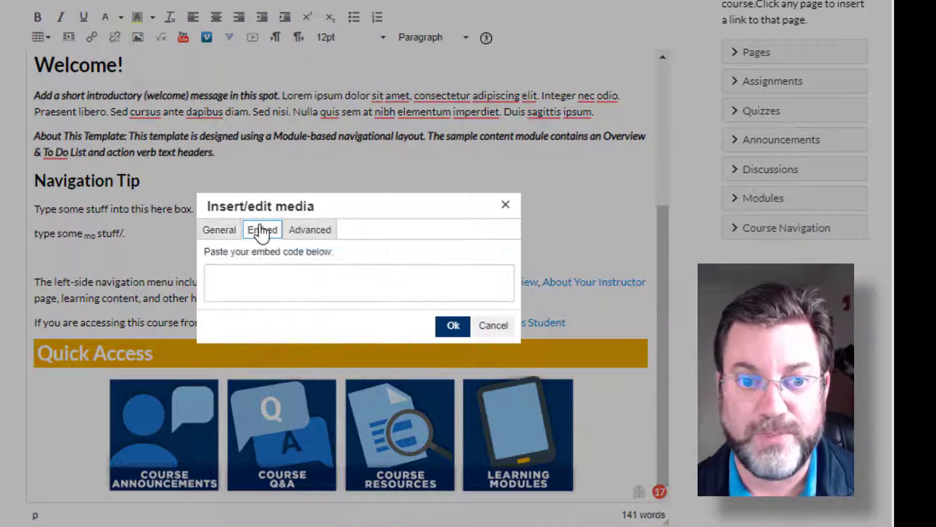
pyautogui.click(308, 231)
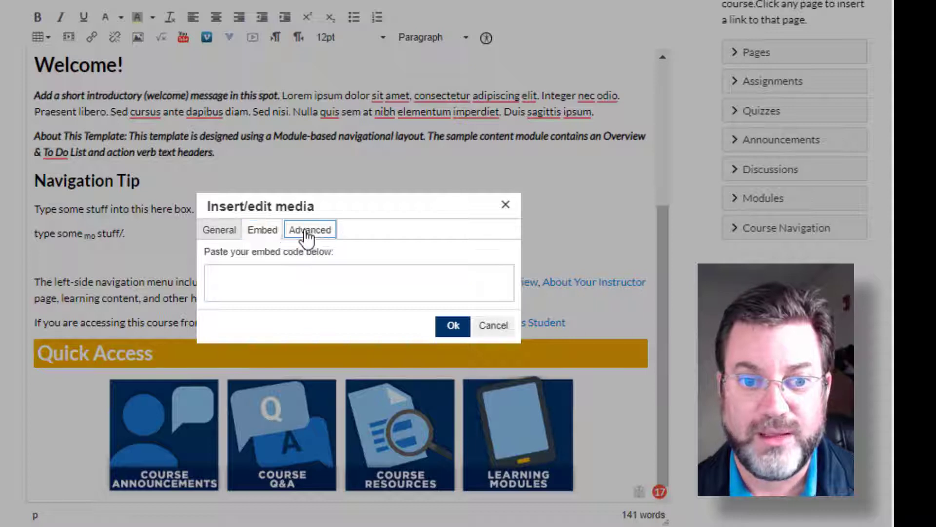
pyautogui.click(227, 236)
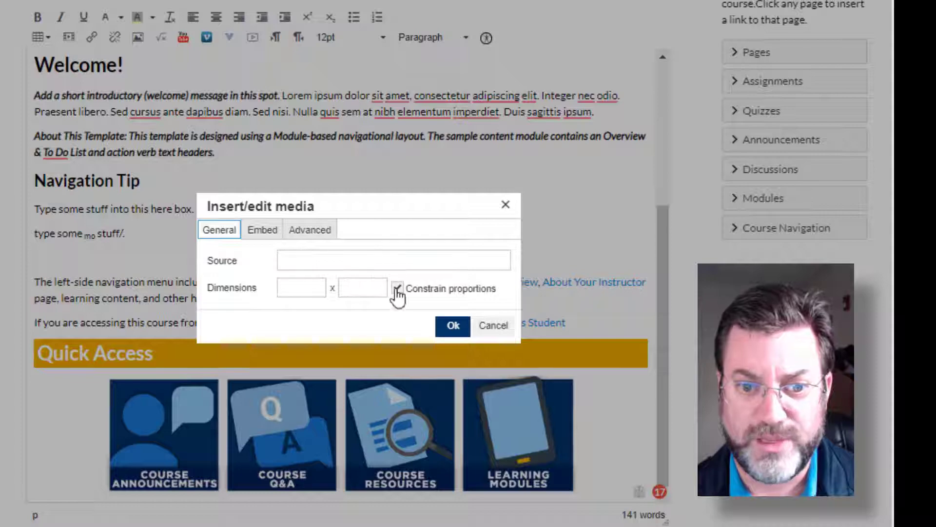
pyautogui.click(493, 326)
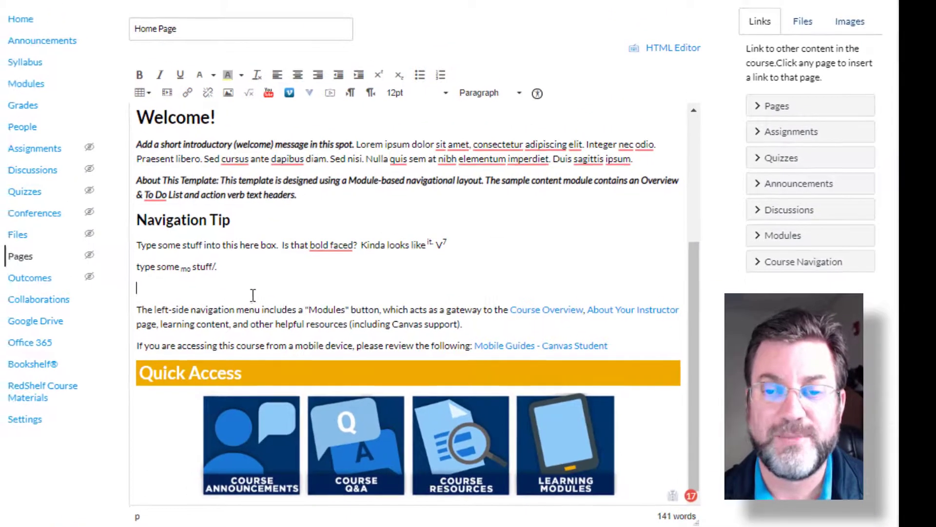
# - Search Flickr for "template" and embed the first image found on the blank line below "type some mo stuff/."
pyautogui.click(854, 32)
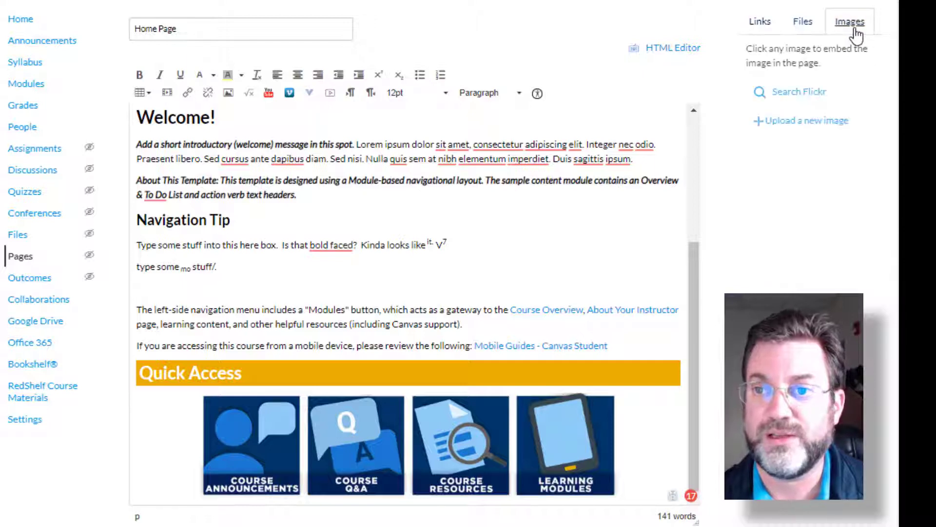
pyautogui.click(788, 92)
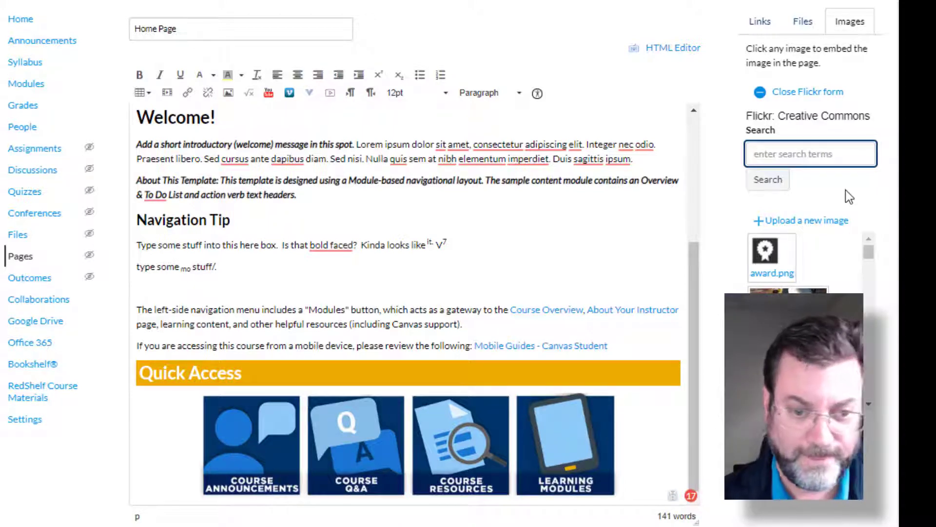
pyautogui.write('template')
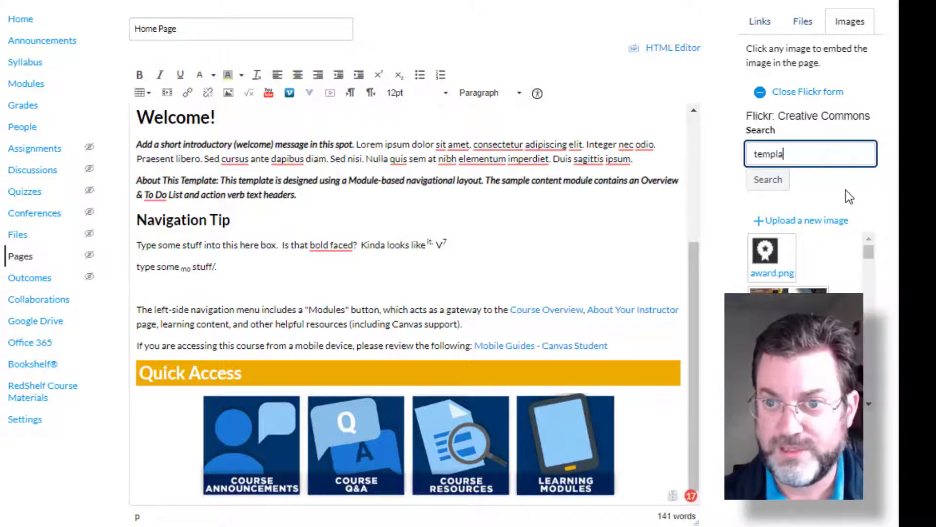
pyautogui.click(774, 188)
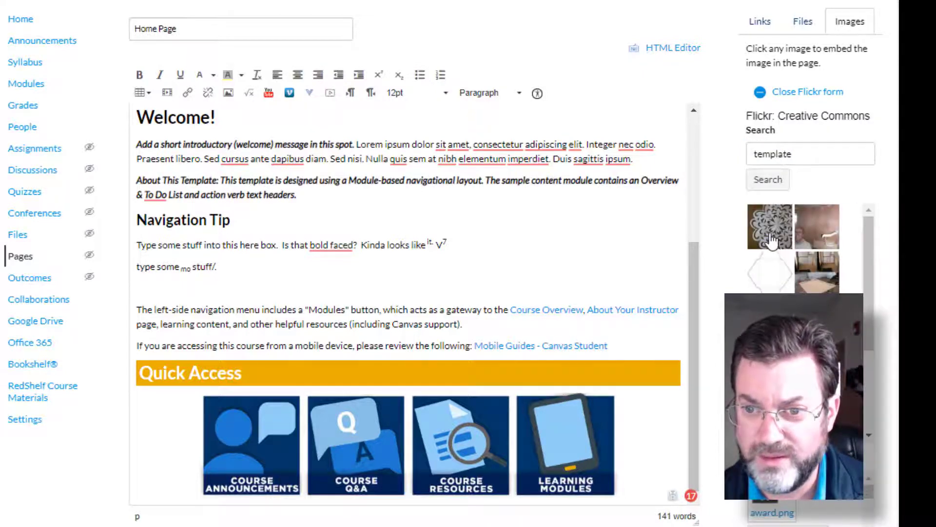
pyautogui.click(775, 251)
pyautogui.click(306, 336)
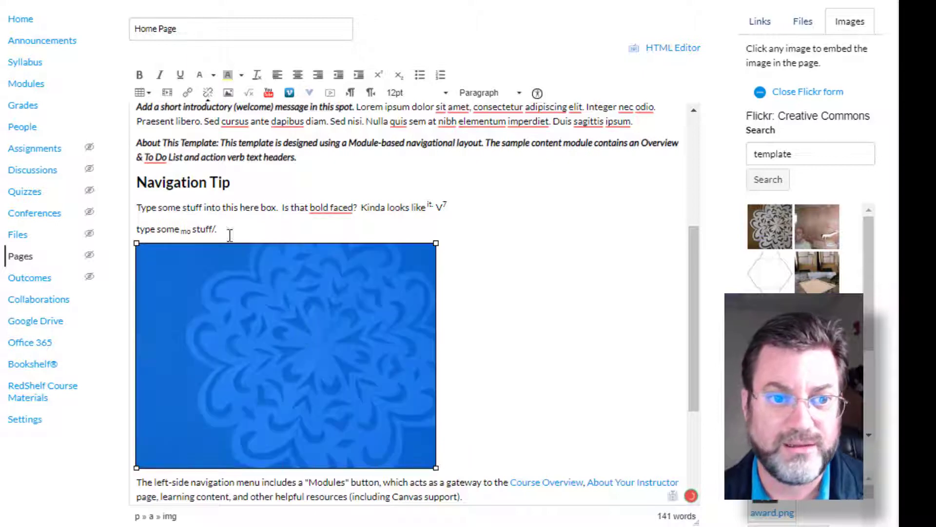
# - Try to resize the embedded Flickr image to a width of 200 through the media settings, and undo the change
pyautogui.click(167, 93)
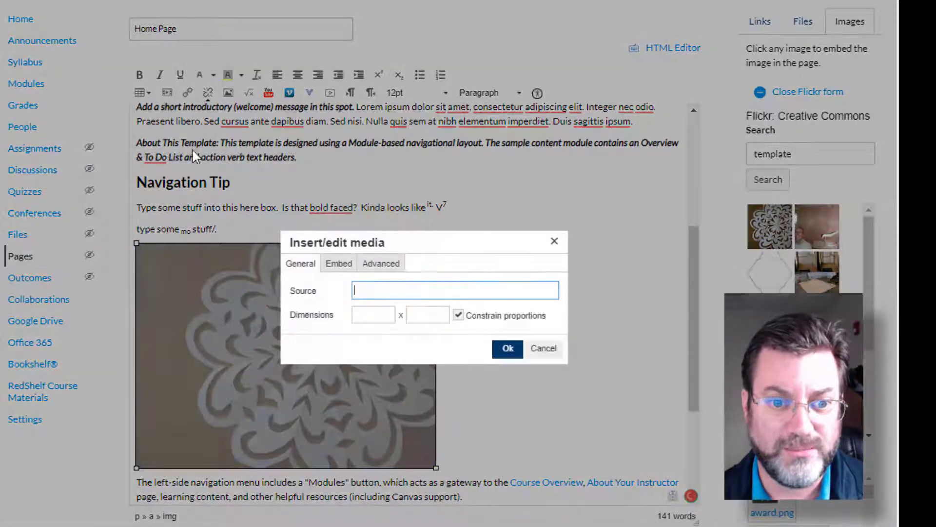
pyautogui.click(370, 313)
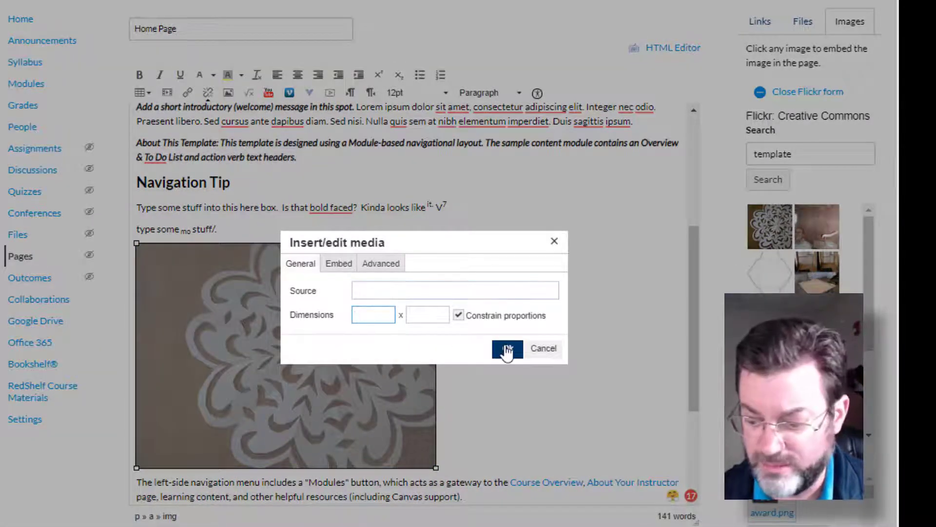
pyautogui.write('200')
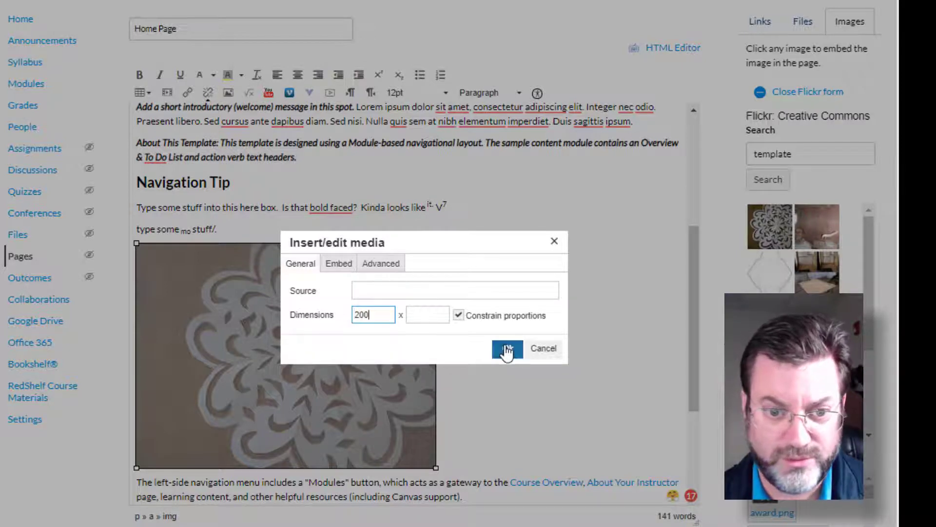
pyautogui.click(507, 348)
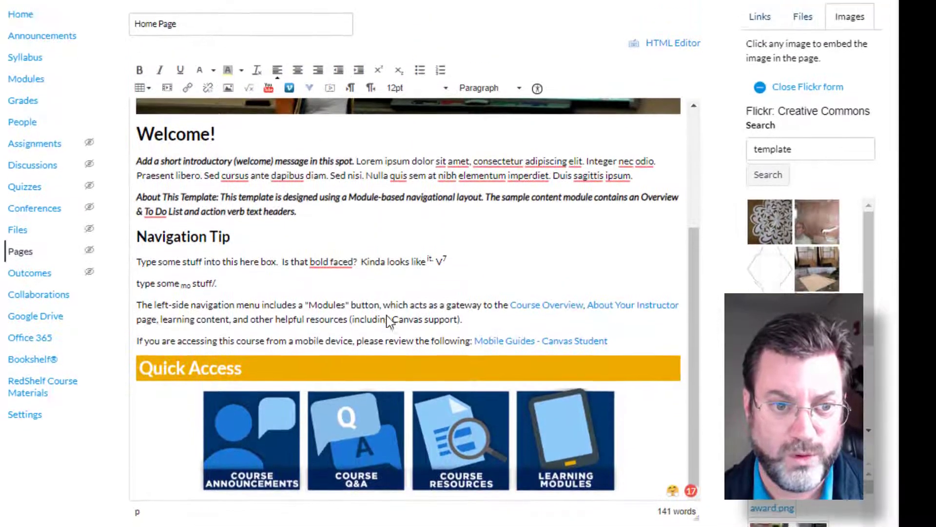
pyautogui.scroll(4, 386, 317)
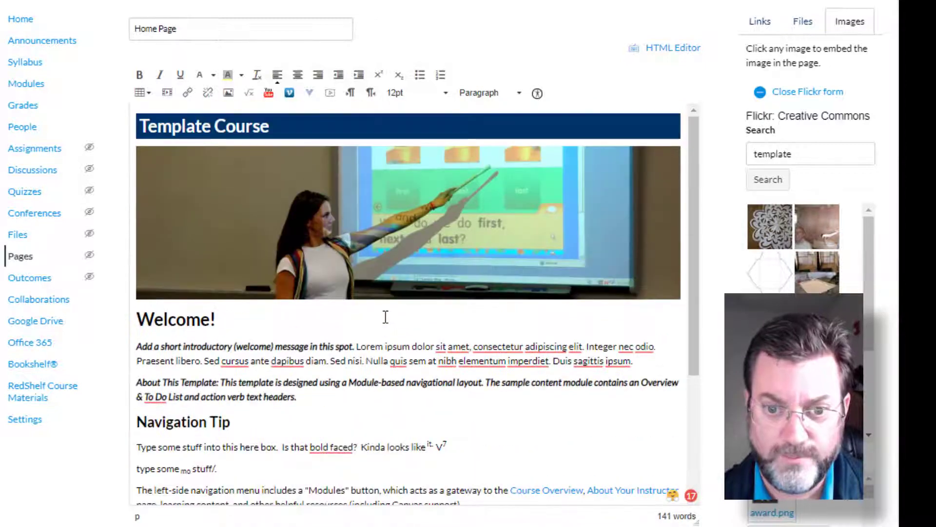
pyautogui.scroll(-4, 385, 317)
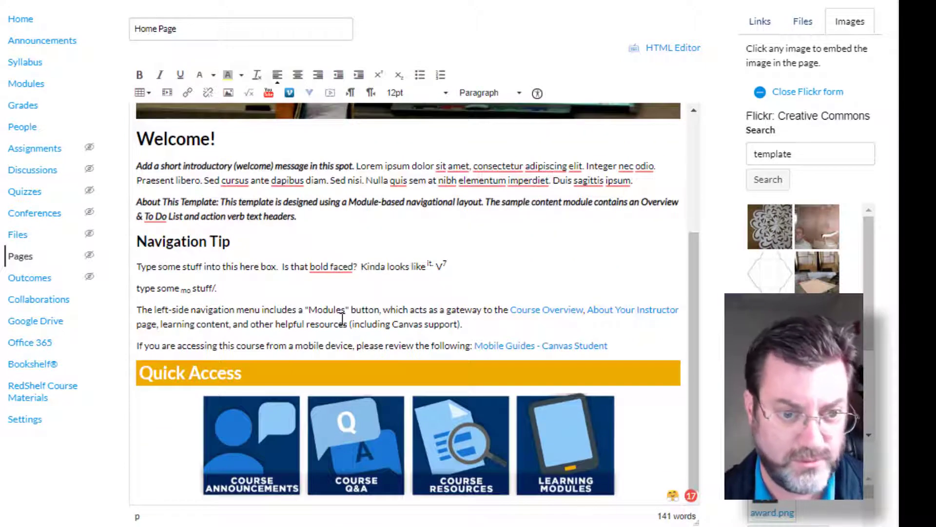
pyautogui.hotkey('ctrl', 'z')
pyautogui.scroll(-3, 337, 302)
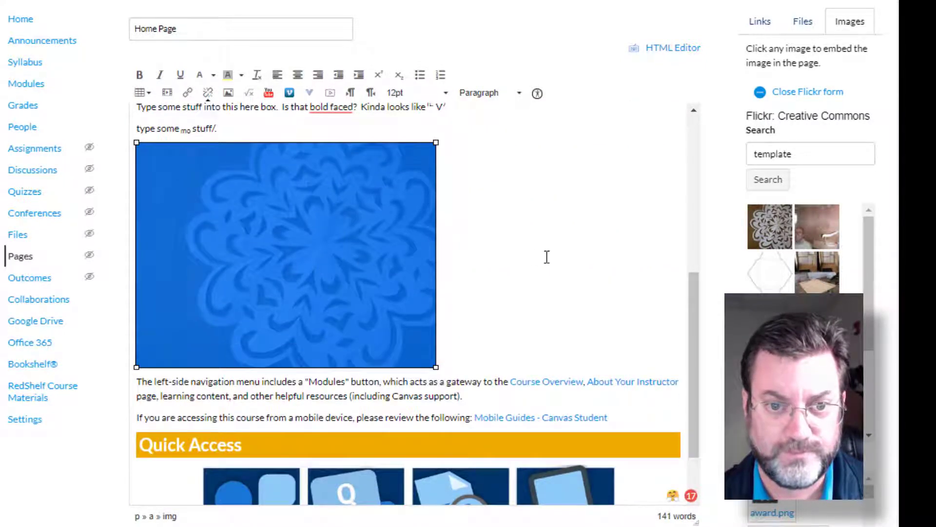
# - Try to resize the embedded Flickr image to 200 x 220 through the media dimensions
pyautogui.click(547, 257)
pyautogui.click(339, 237)
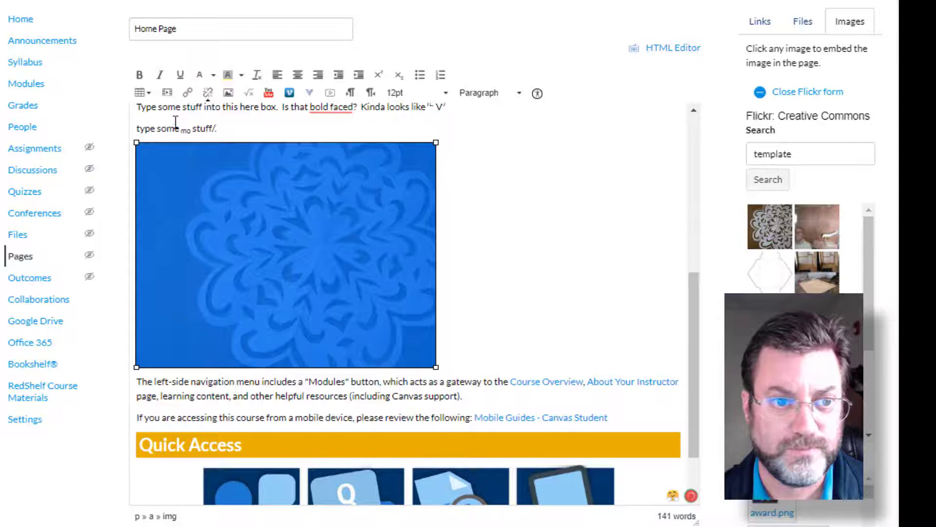
pyautogui.click(168, 94)
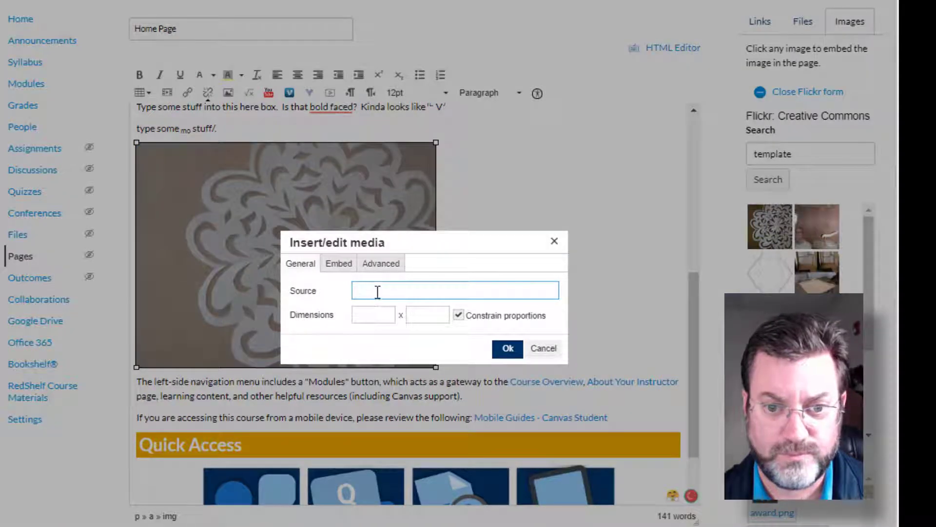
pyautogui.click(339, 263)
pyautogui.click(372, 266)
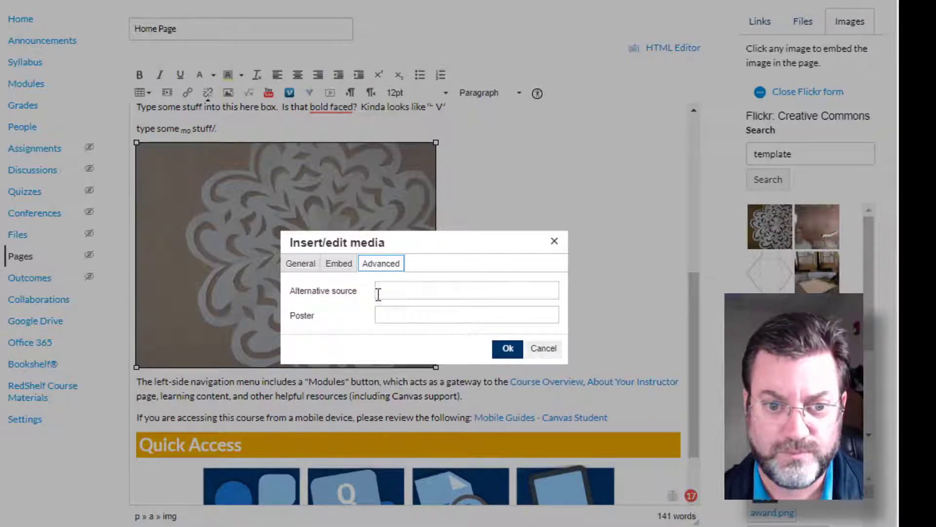
pyautogui.click(309, 264)
pyautogui.click(390, 313)
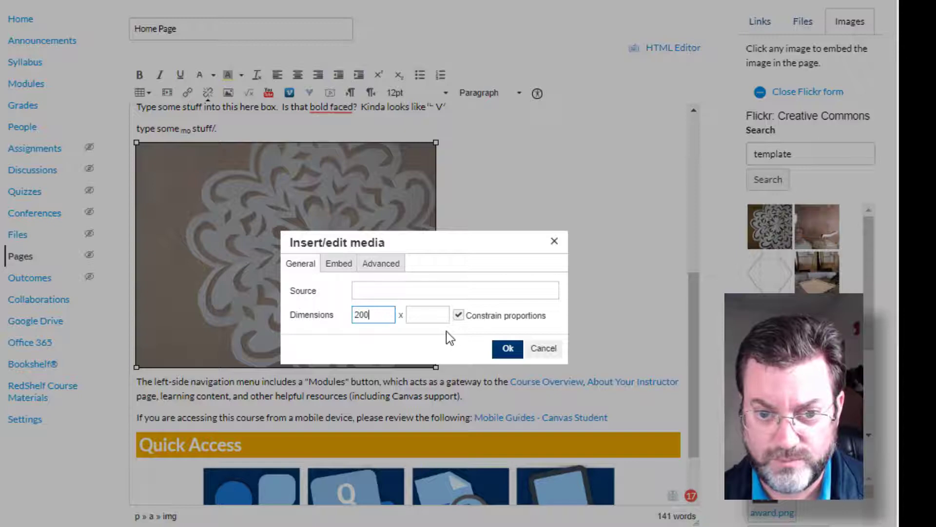
pyautogui.click(439, 318)
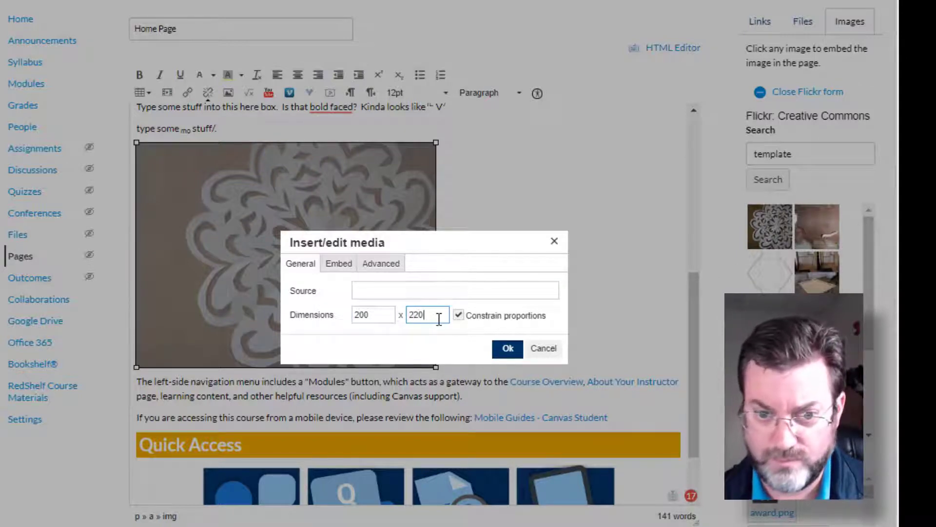
pyautogui.click(508, 348)
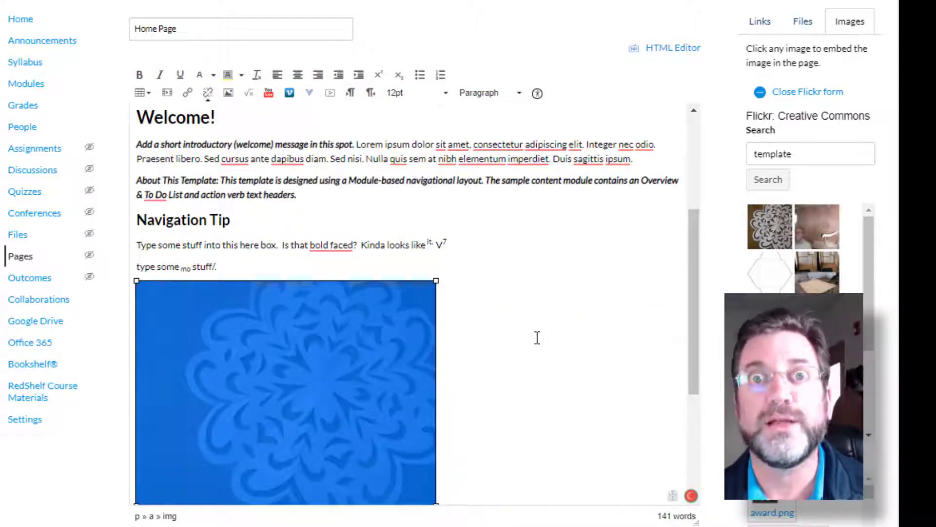
# - Remove the embedded image below "type some mo stuff/." and enter the text "Link to EagleWeb." in its place
pyautogui.scroll(-5, 523, 362)
pyautogui.scroll(4, 502, 364)
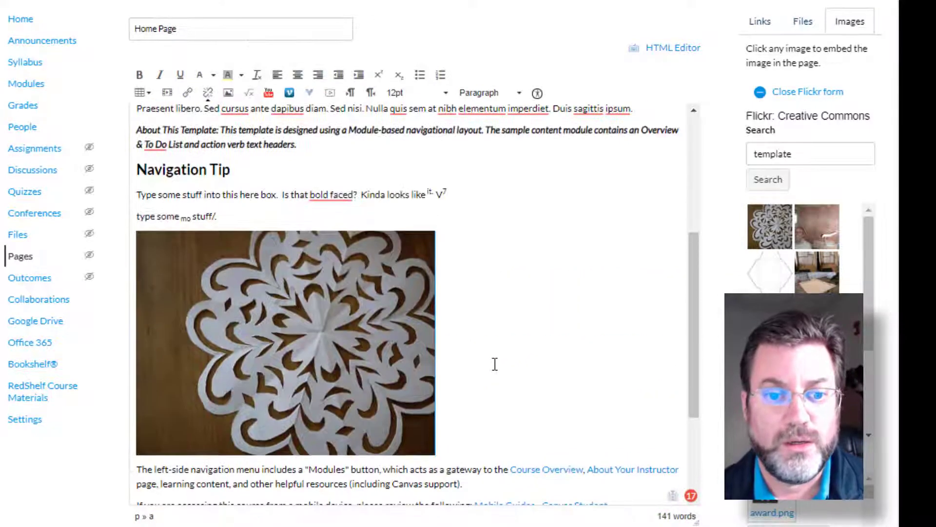
pyautogui.hotkey('ctrl', 'z')
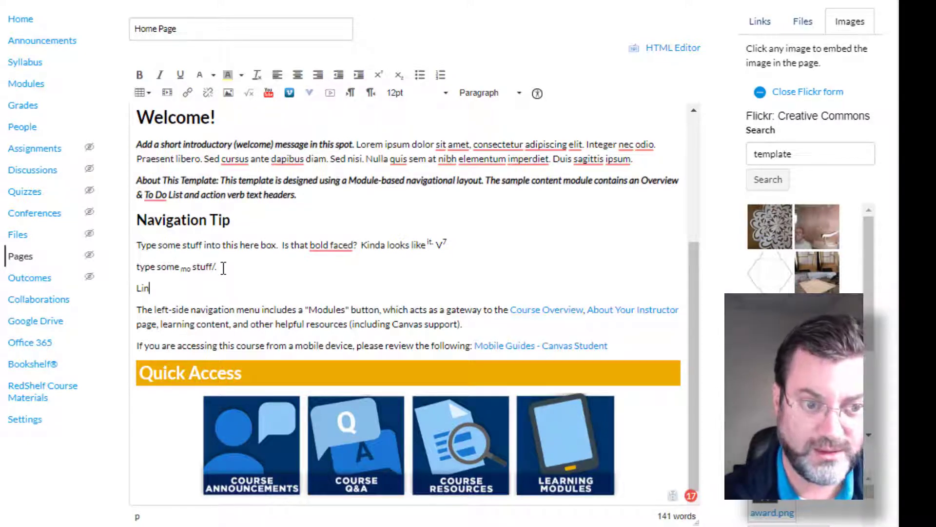
pyautogui.write('o th')
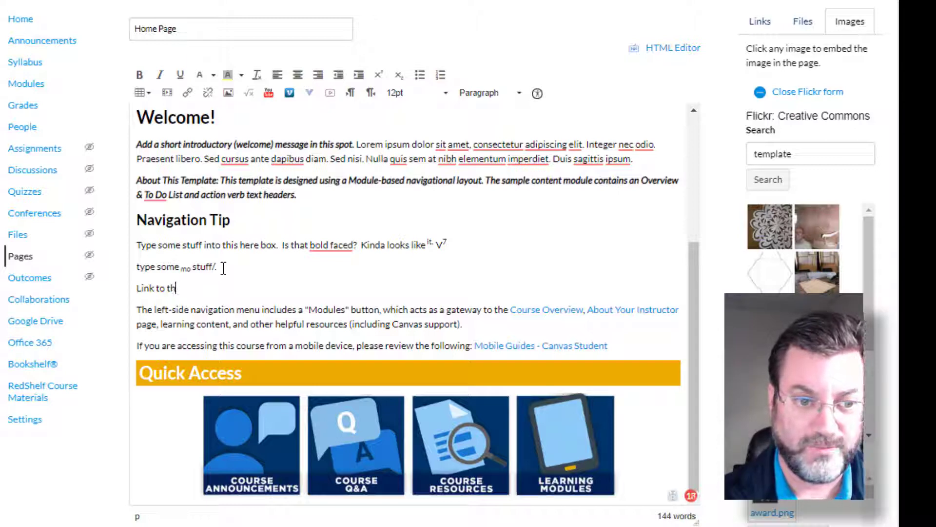
pyautogui.press('BackSpace')
pyautogui.press('BackSpace')
pyautogui.write('EagleWeb.')
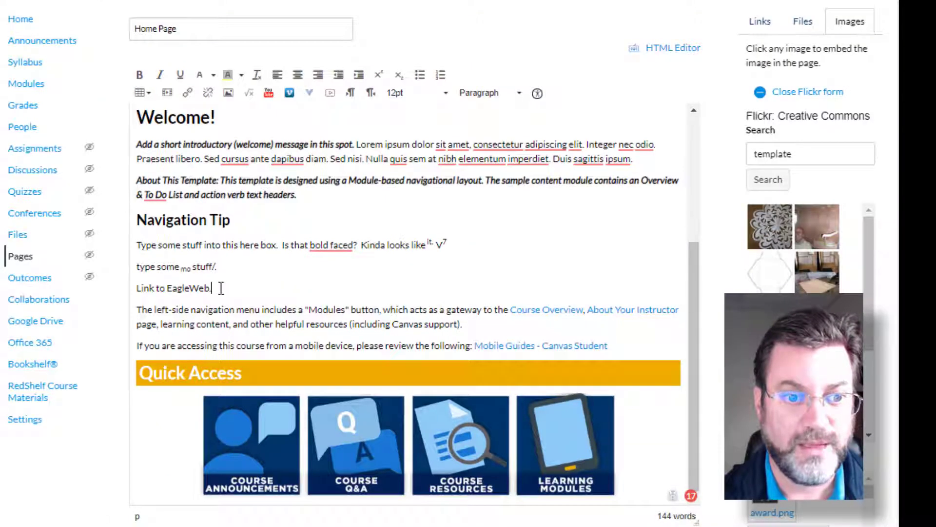
# - Link the text "Link to EagleWeb." to the copied eagleweb.reinhardt.edu website address
pyautogui.moveTo(221, 287); pyautogui.dragTo(135, 291)
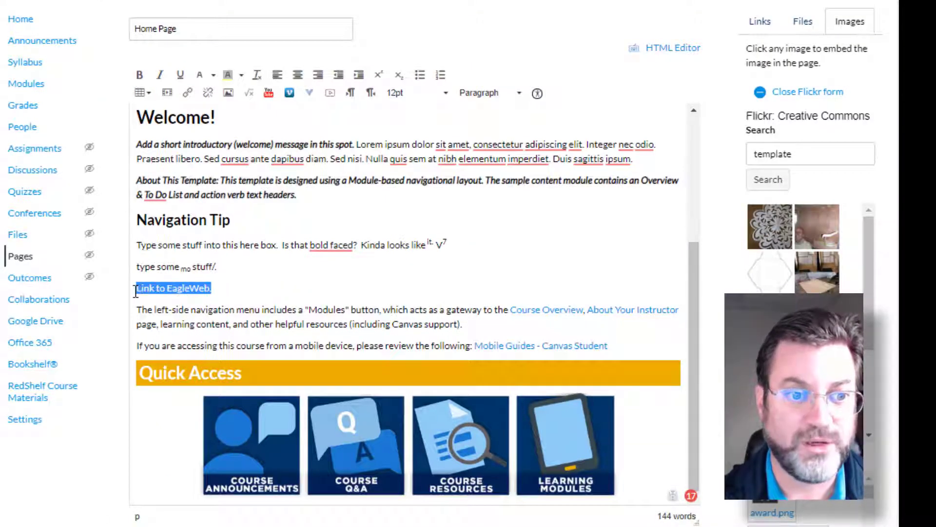
pyautogui.click(187, 93)
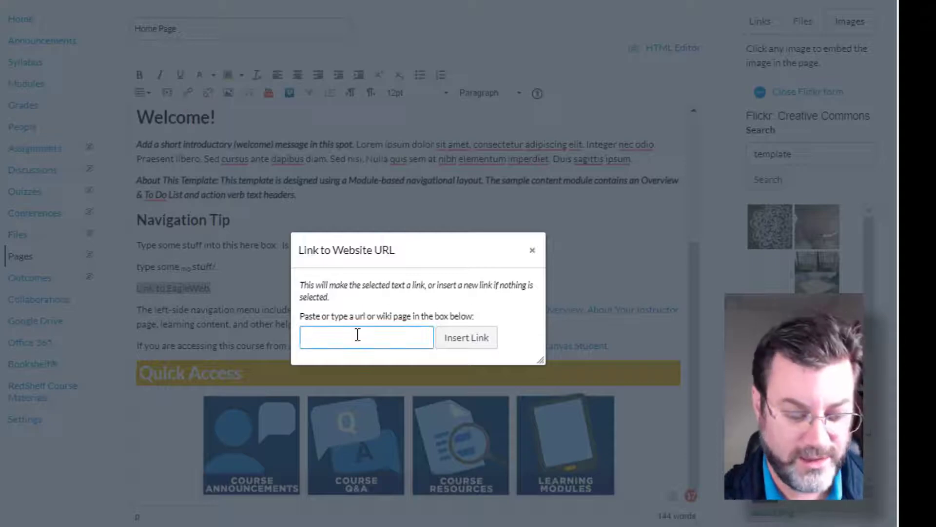
pyautogui.write('https://eagleweb.reinhardt.edu/ics')
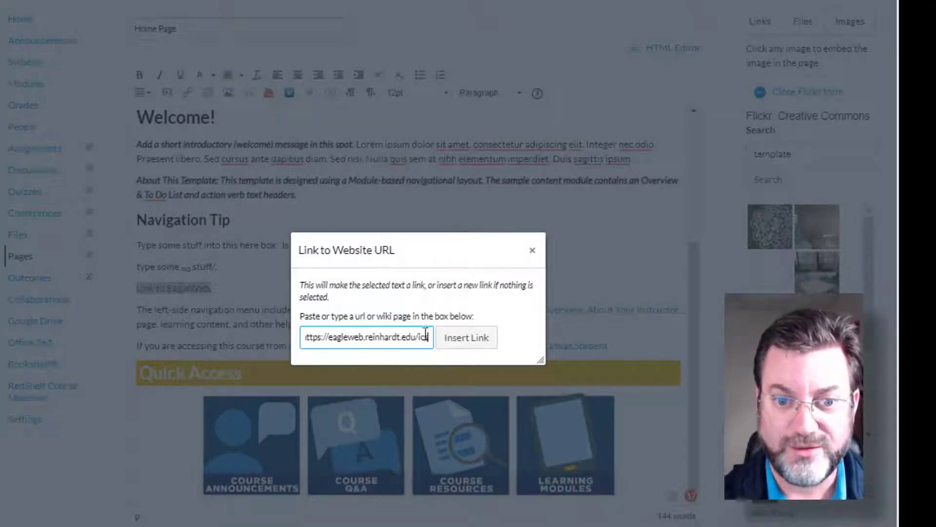
pyautogui.click(458, 345)
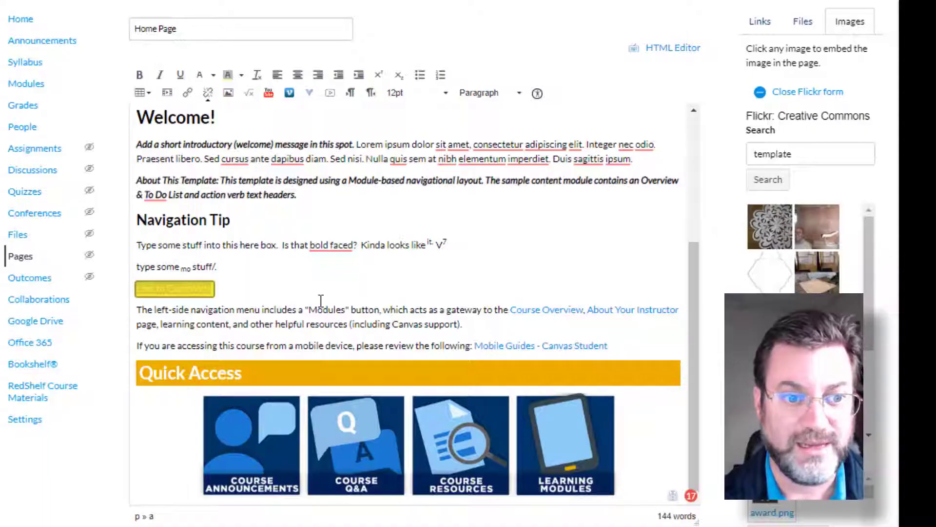
pyautogui.click(320, 300)
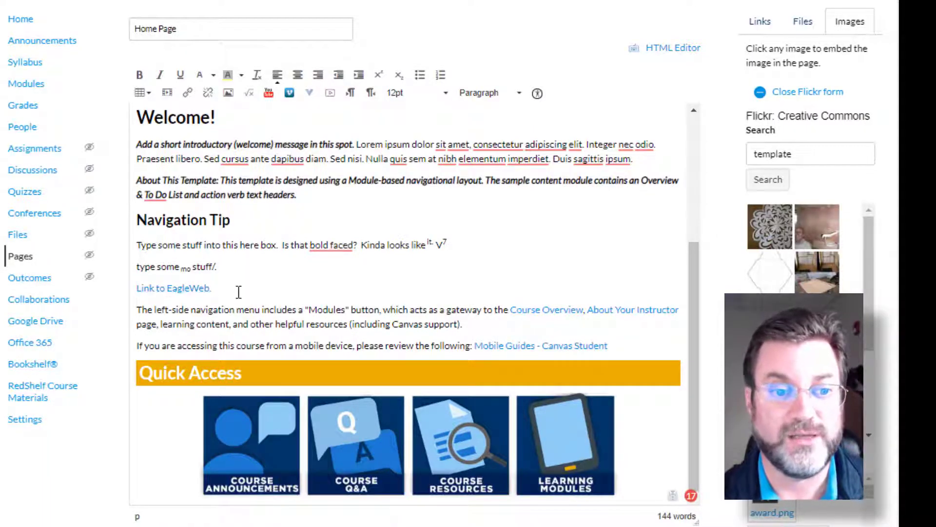
# - Delete the linked text "Link to EagleWeb." and undo the deletion
pyautogui.moveTo(239, 291); pyautogui.dragTo(138, 288)
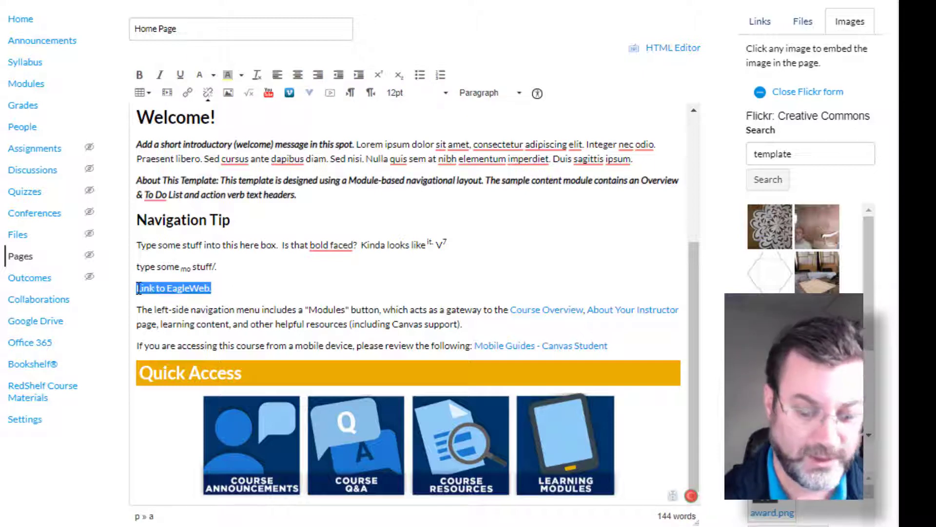
pyautogui.press('Delete')
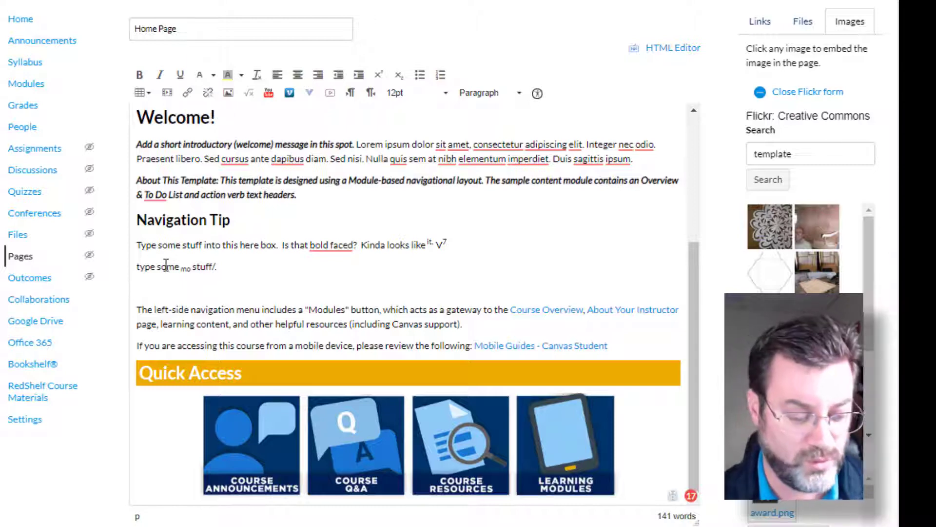
pyautogui.hotkey('ctrl', 'z')
# - Remove the hyperlink from "Link to EagleWeb." while keeping the text
pyautogui.click(163, 290)
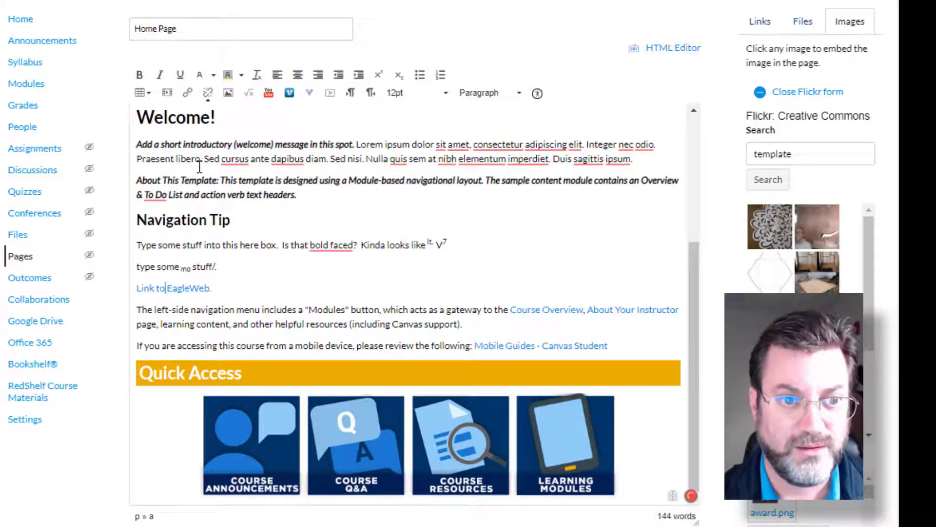
pyautogui.click(208, 92)
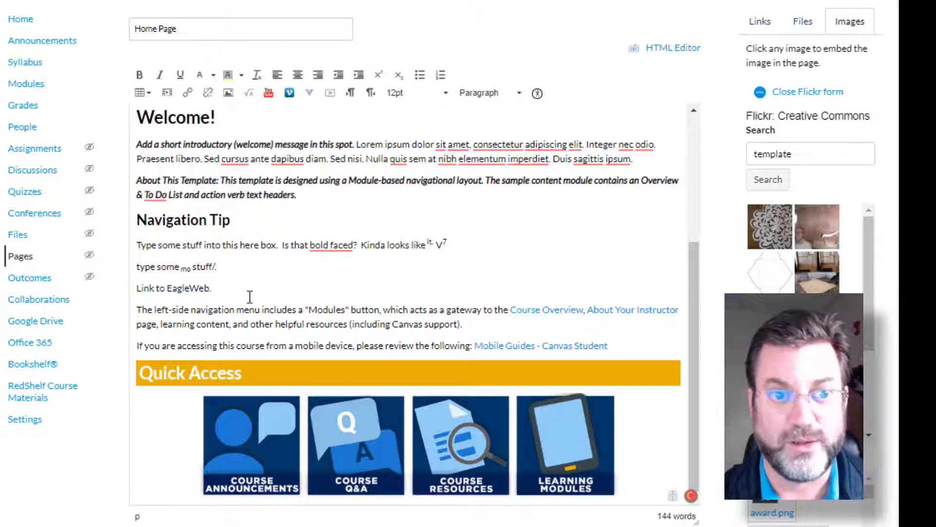
# - Start inserting an image at the "Link to EagleWeb." line, look at the Canvas folders, and search Flickr for "template"
pyautogui.click(229, 93)
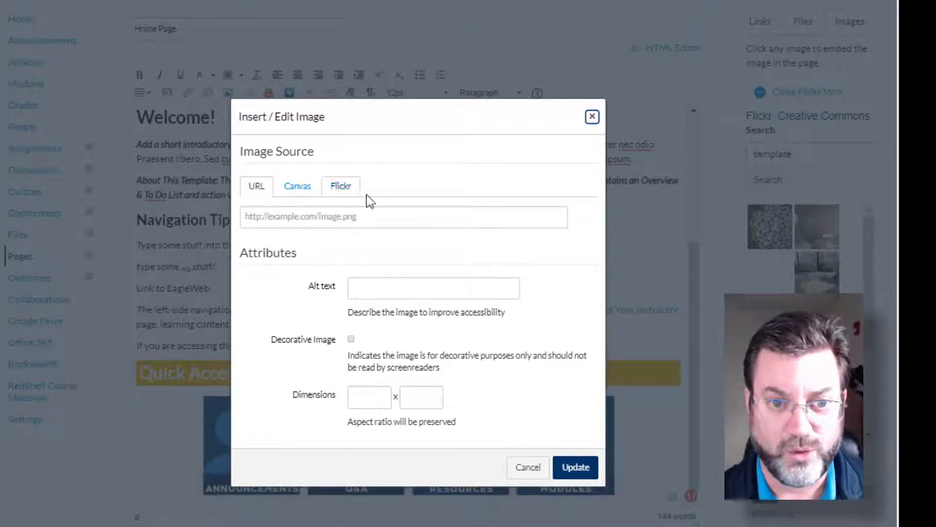
pyautogui.click(300, 198)
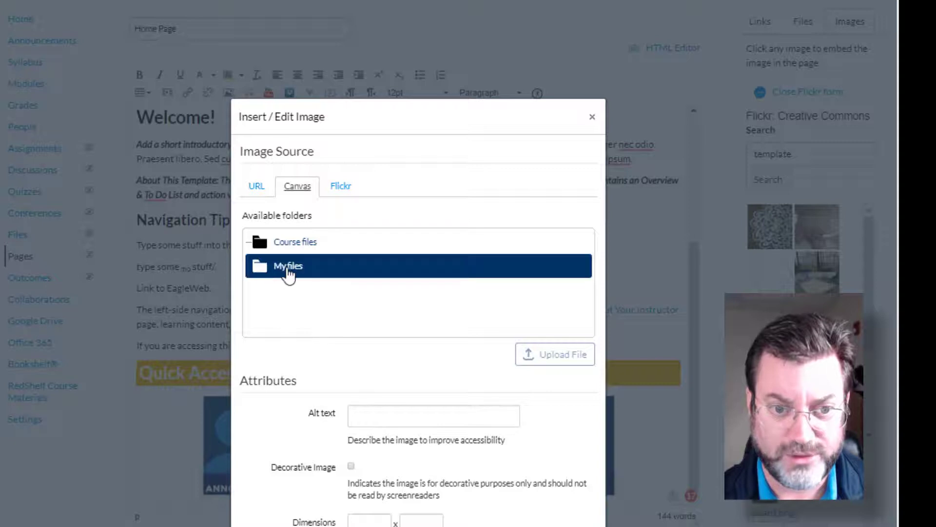
pyautogui.click(345, 190)
pyautogui.click(335, 255)
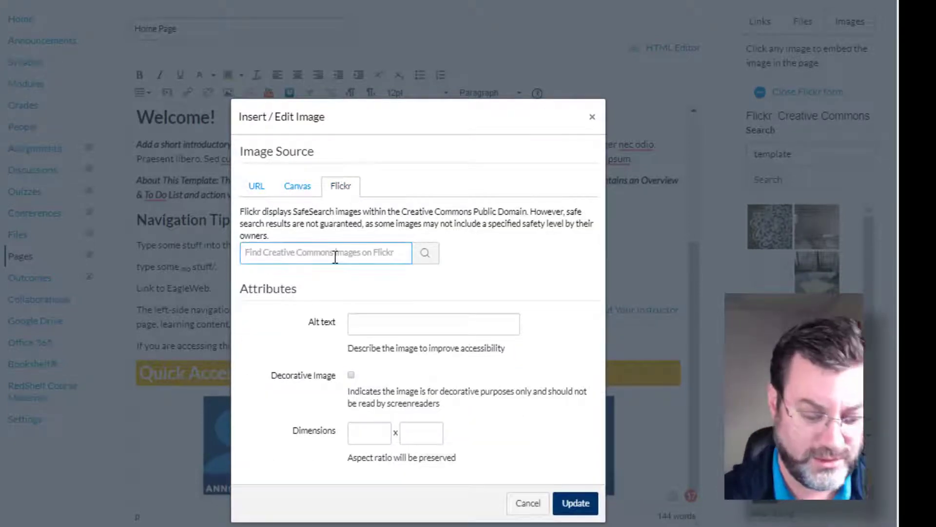
pyautogui.write('template')
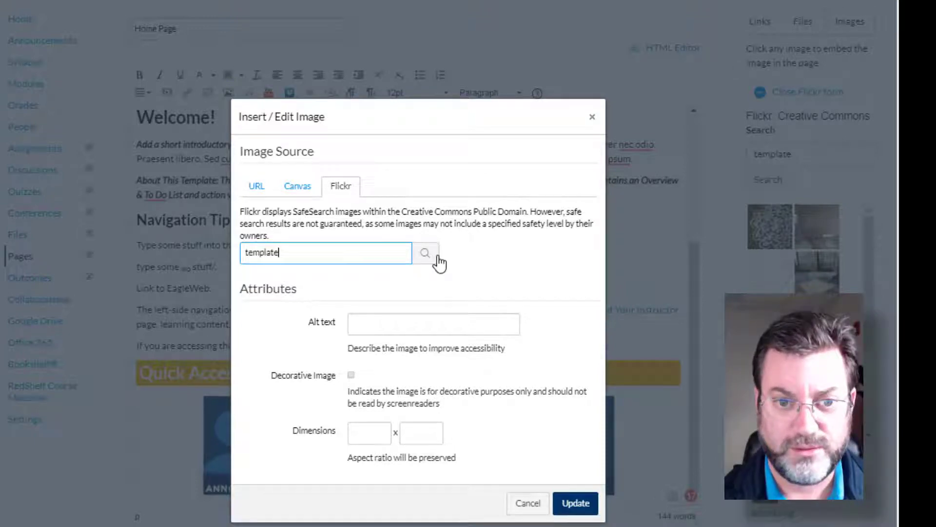
pyautogui.click(438, 258)
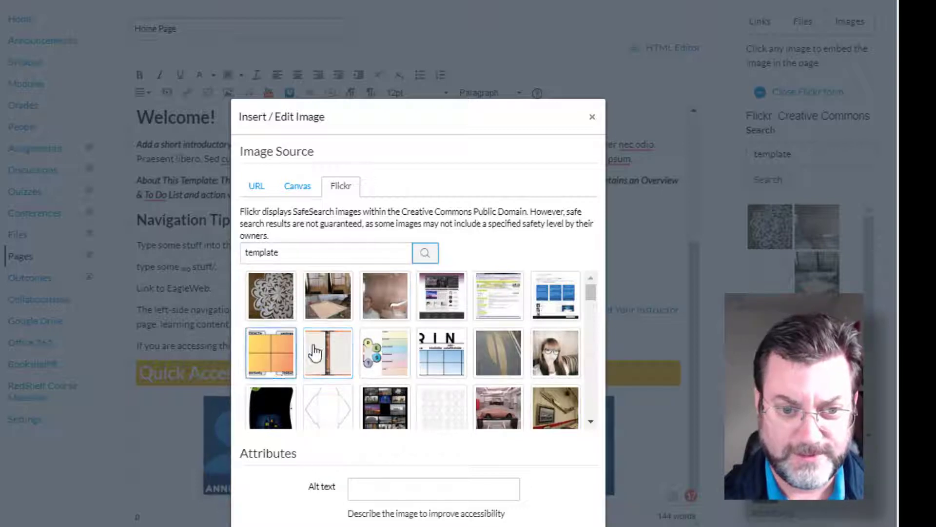
# - Insert the Flickr image with the alt text "journal template" after "Link to EagleWeb." and select it on the page
pyautogui.click(330, 352)
pyautogui.scroll(-1, 287, 497)
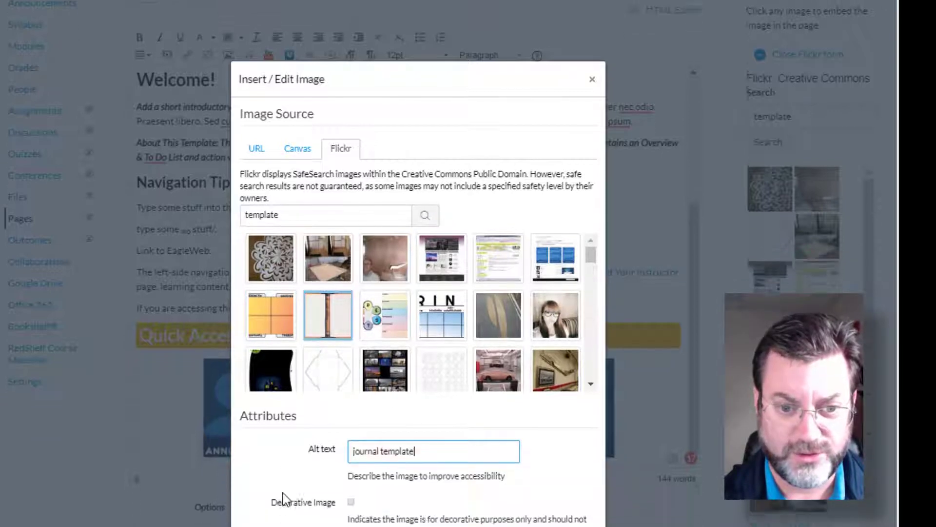
pyautogui.press('Return')
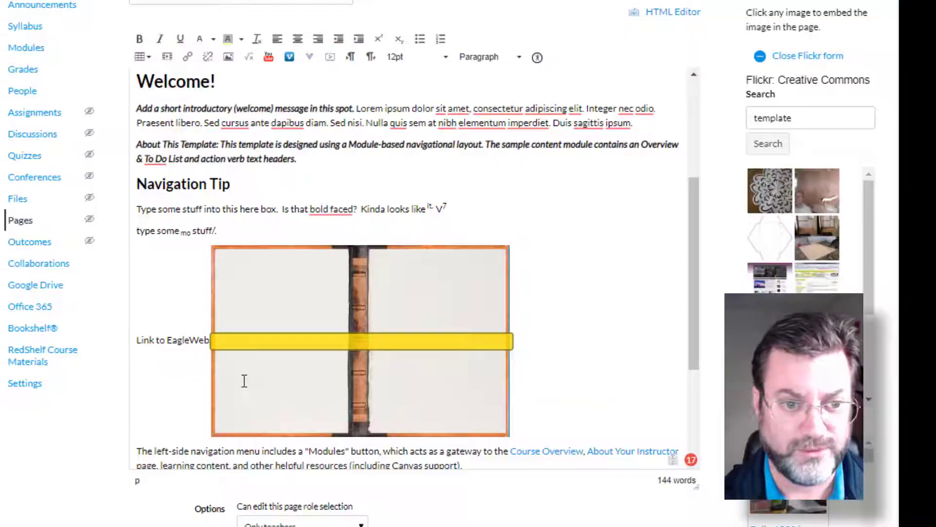
pyautogui.click(549, 335)
pyautogui.scroll(-2, 550, 334)
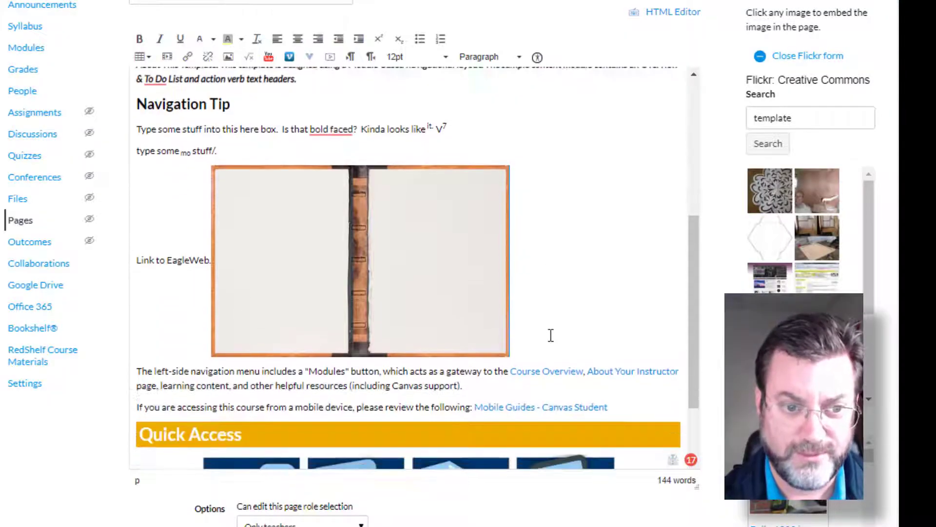
pyautogui.scroll(2, 600, 324)
pyautogui.click(509, 380)
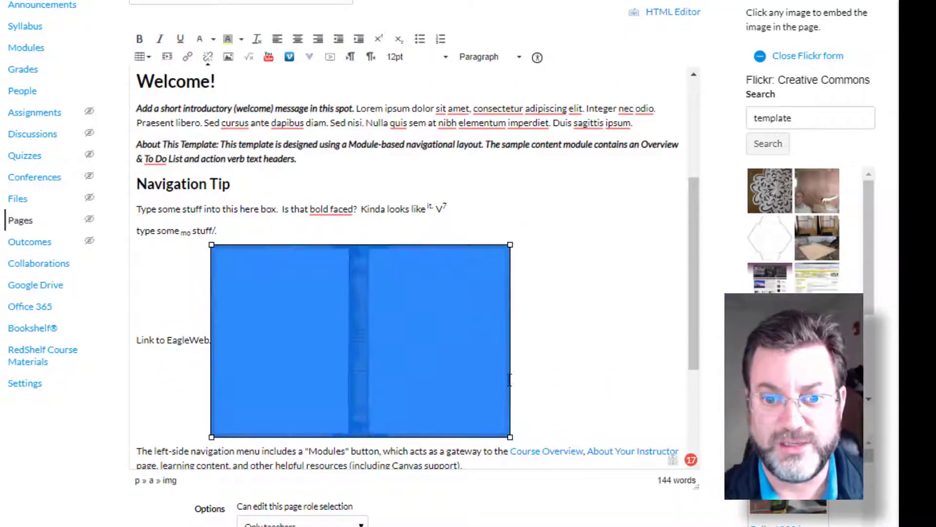
# - Shrink the journal image in two stages and move it into the "Type some stuff into this here box" line
pyautogui.moveTo(509, 439); pyautogui.dragTo(425, 367)
pyautogui.moveTo(341, 285); pyautogui.dragTo(594, 212)
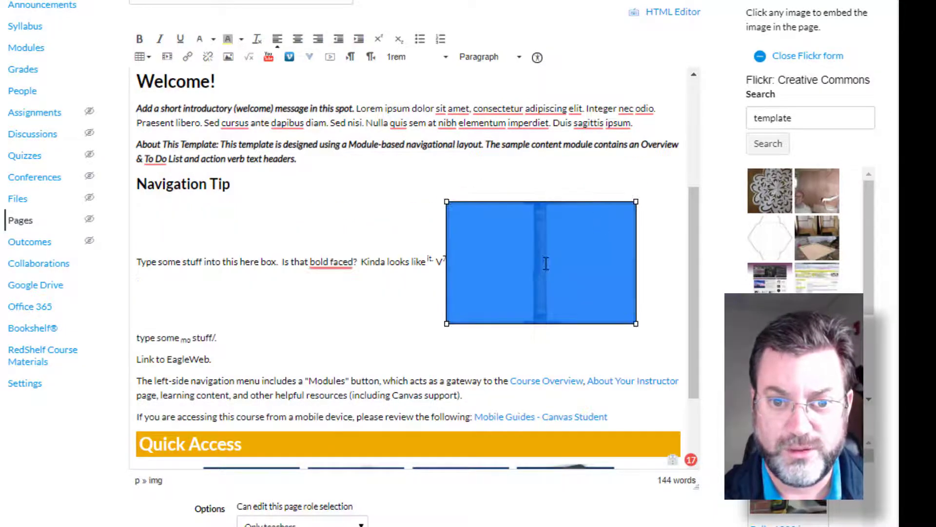
pyautogui.moveTo(546, 260); pyautogui.dragTo(411, 330)
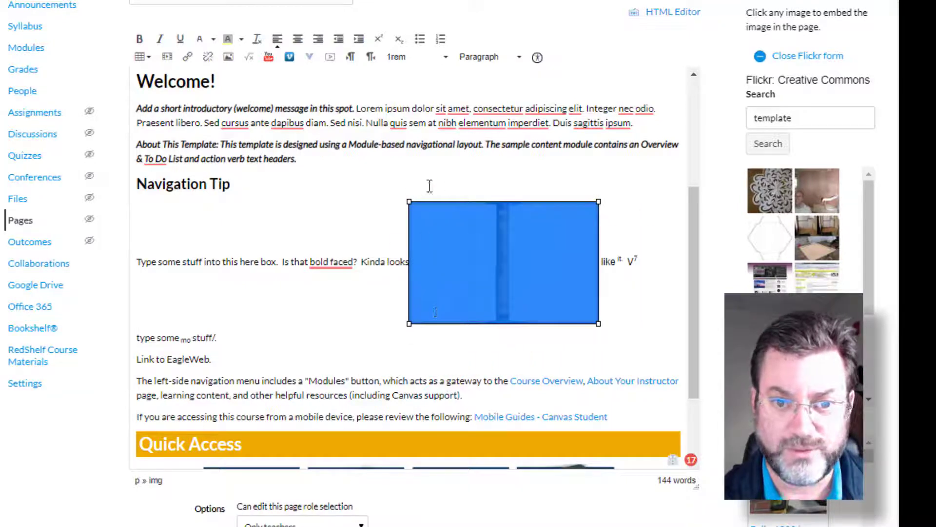
pyautogui.moveTo(409, 203); pyautogui.dragTo(358, 304)
pyautogui.moveTo(447, 235); pyautogui.dragTo(371, 279)
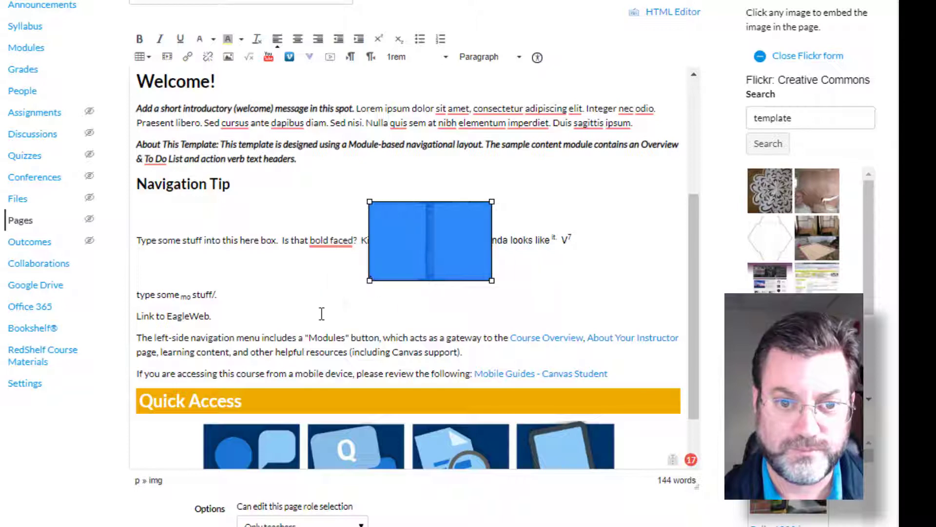
# - Move the journal image to the end of the "type some mo stuff/." line and try to shift it farther along the line
pyautogui.click(322, 315)
pyautogui.moveTo(403, 244); pyautogui.dragTo(193, 297)
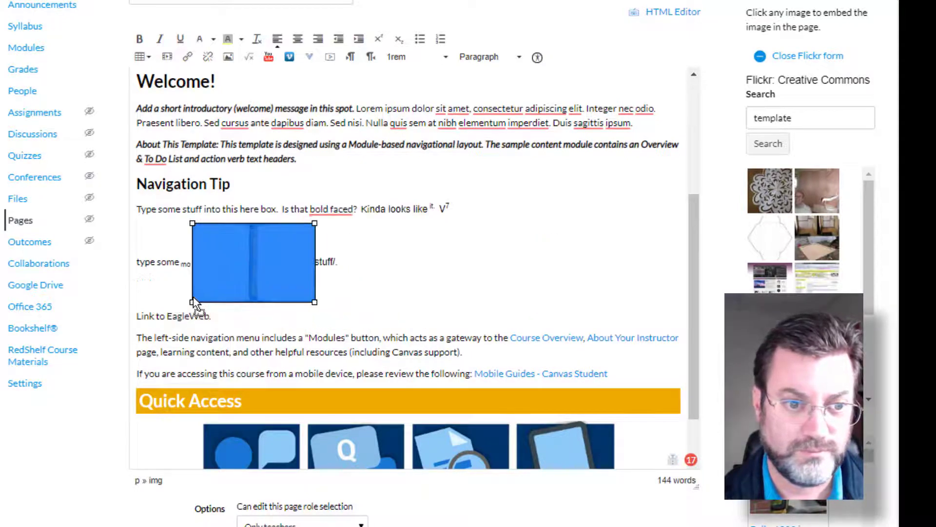
pyautogui.moveTo(247, 266); pyautogui.dragTo(382, 263)
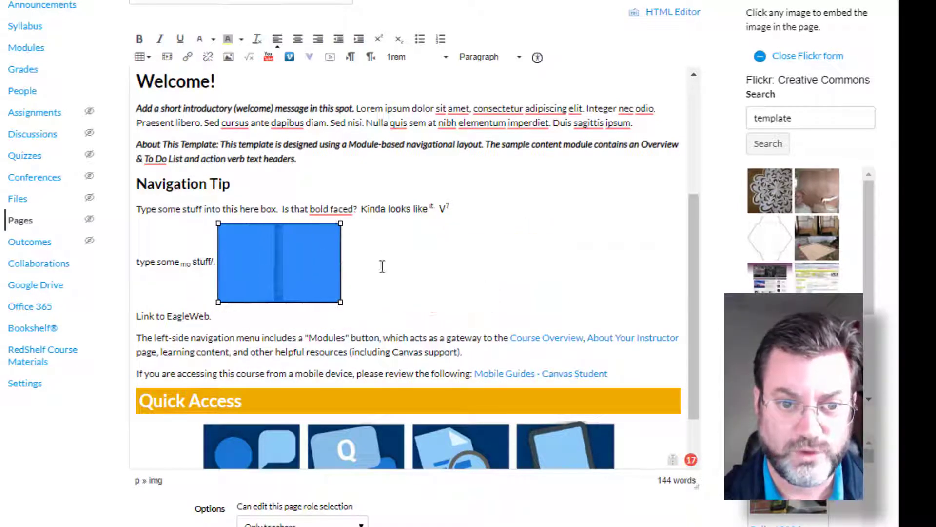
pyautogui.moveTo(298, 239); pyautogui.dragTo(474, 274)
pyautogui.click(398, 316)
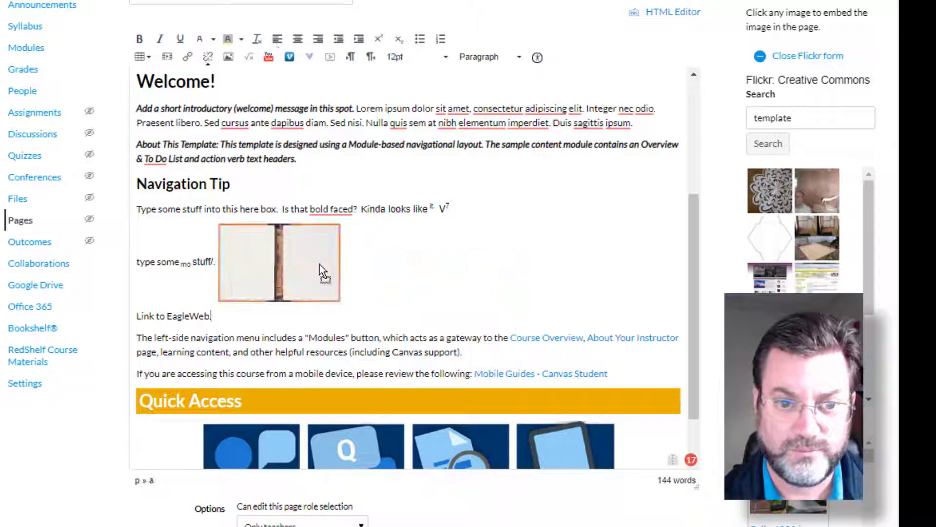
pyautogui.moveTo(320, 265); pyautogui.dragTo(429, 285)
pyautogui.click(310, 315)
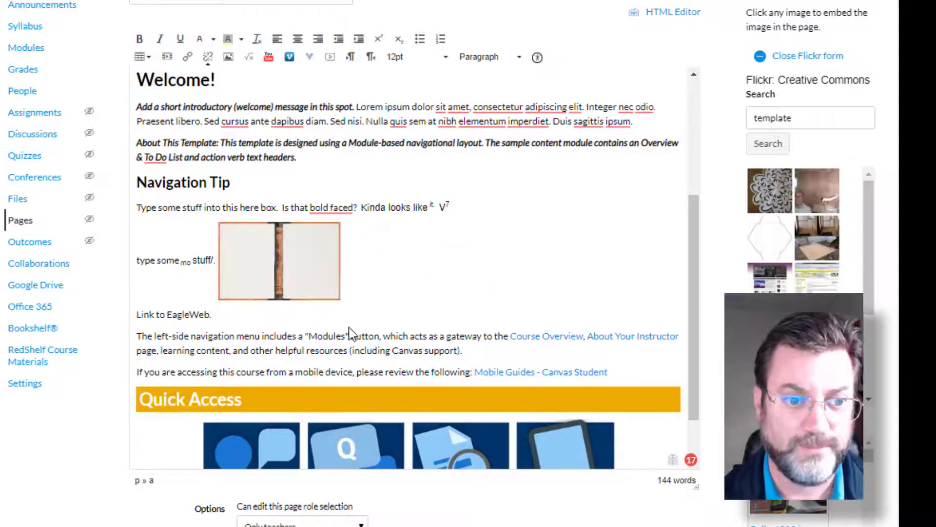
# - Delete the journal image from the "type some mo stuff/." line
pyautogui.scroll(2, 350, 327)
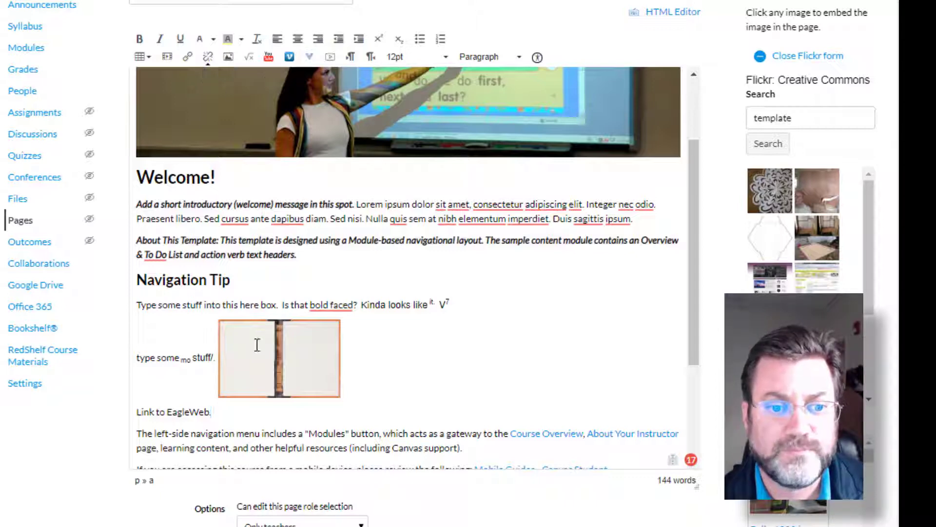
pyautogui.click(257, 345)
pyautogui.press('Delete')
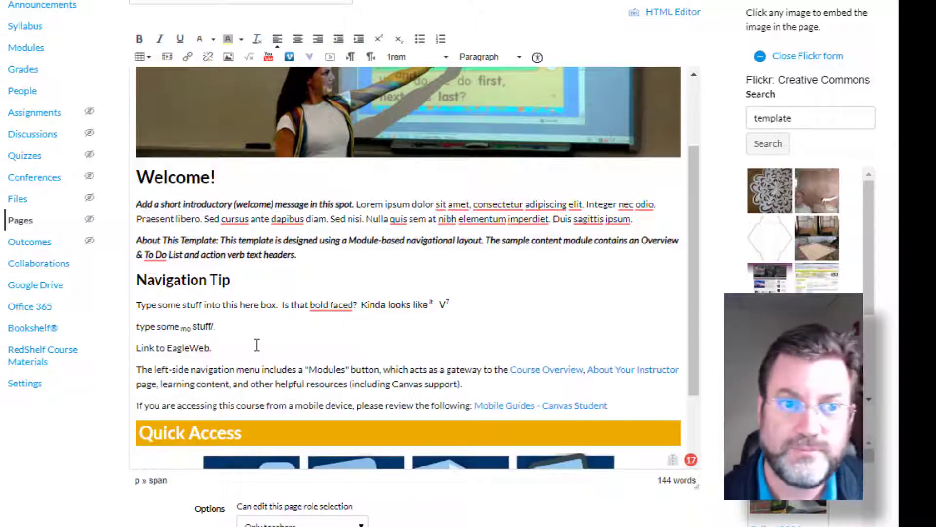
# - Start a new equation and examine the Greek, Operators, Relationships, Arrows, Delimiters, Misc and Basic symbol sets
pyautogui.click(250, 59)
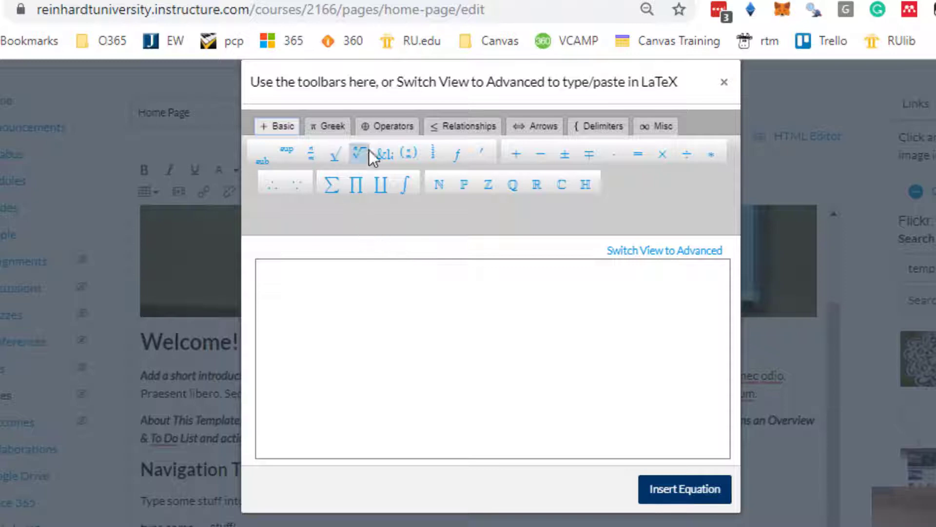
pyautogui.click(324, 126)
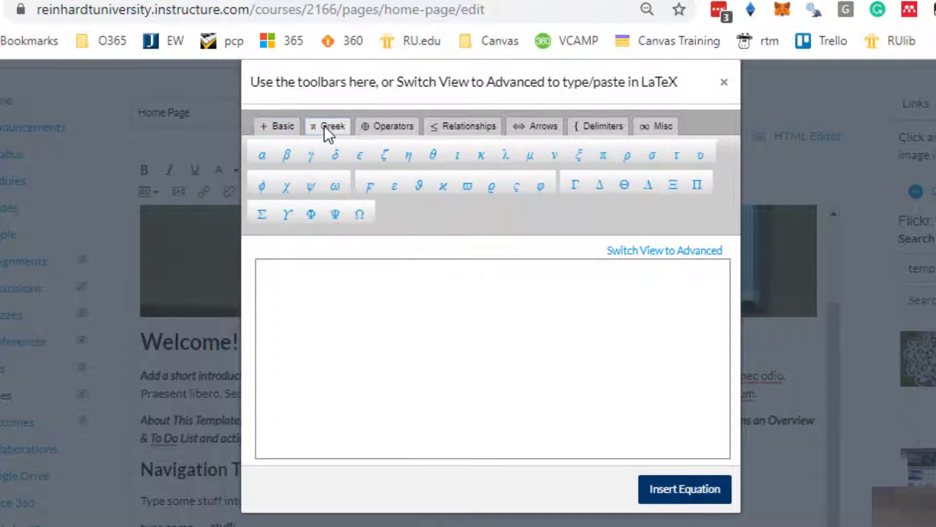
pyautogui.click(393, 126)
pyautogui.click(453, 126)
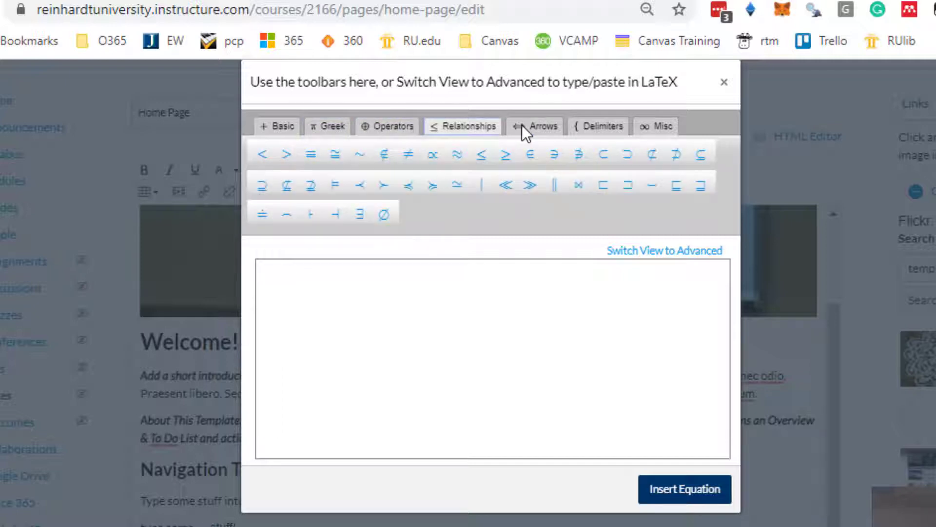
pyautogui.click(552, 125)
pyautogui.click(585, 122)
pyautogui.click(654, 126)
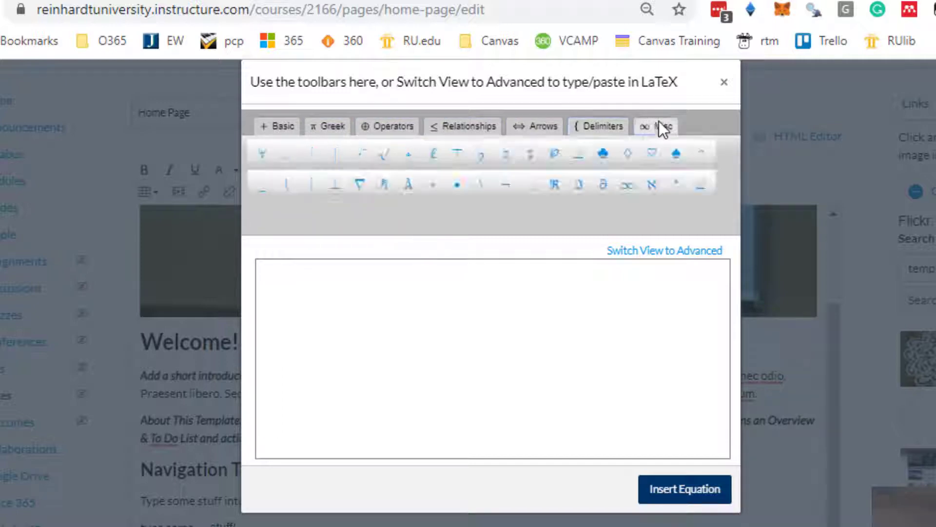
pyautogui.click(384, 126)
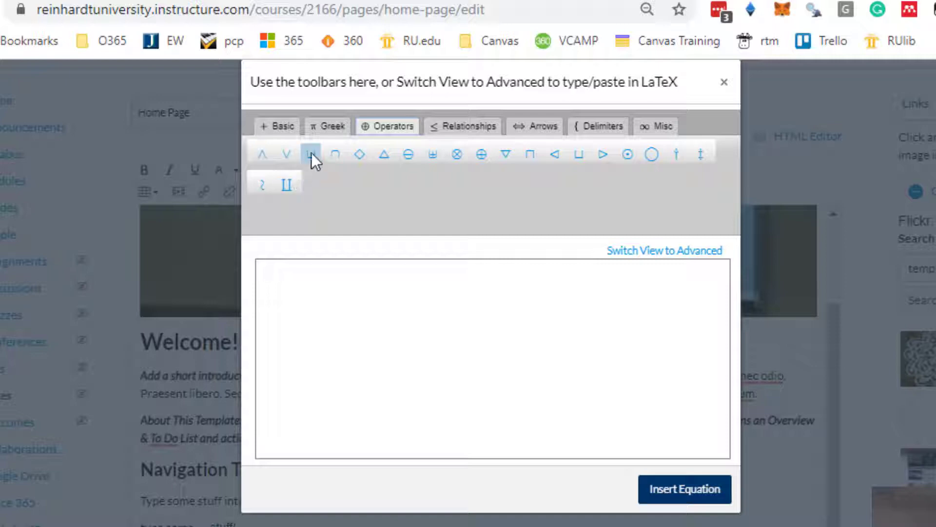
pyautogui.click(282, 127)
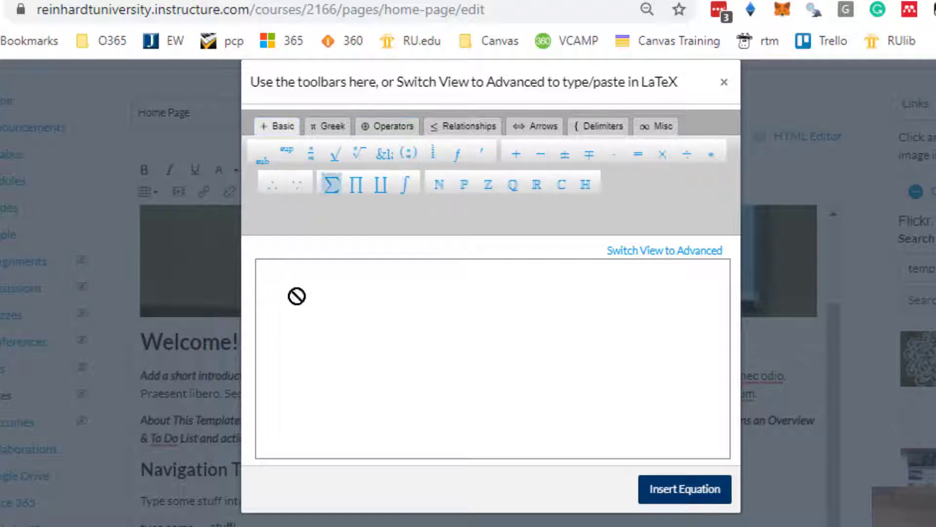
# - Build an equation from a summation sign and a square root containing the symbols △, ⊖ and ≽
pyautogui.moveTo(296, 296); pyautogui.dragTo(300, 321)
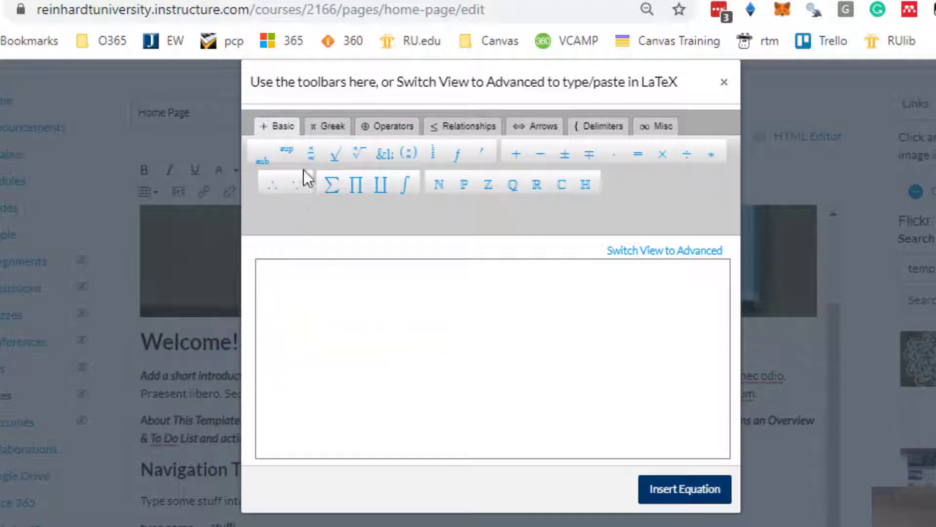
pyautogui.click(329, 181)
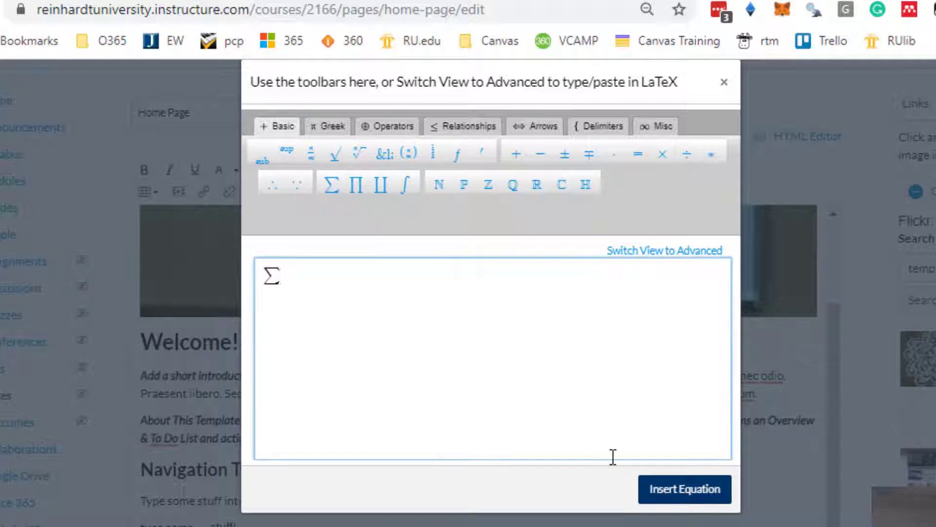
pyautogui.click(335, 156)
pyautogui.click(380, 127)
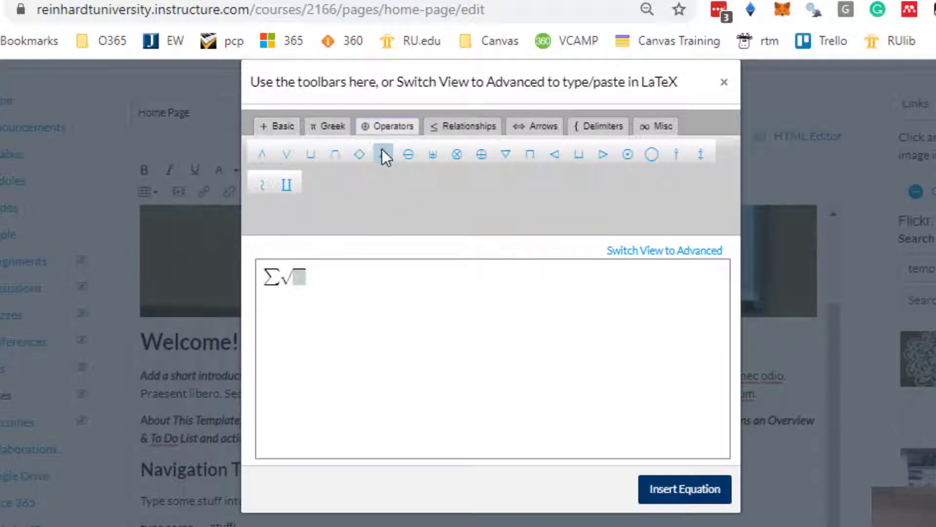
pyautogui.click(383, 153)
pyautogui.click(408, 154)
pyautogui.click(457, 125)
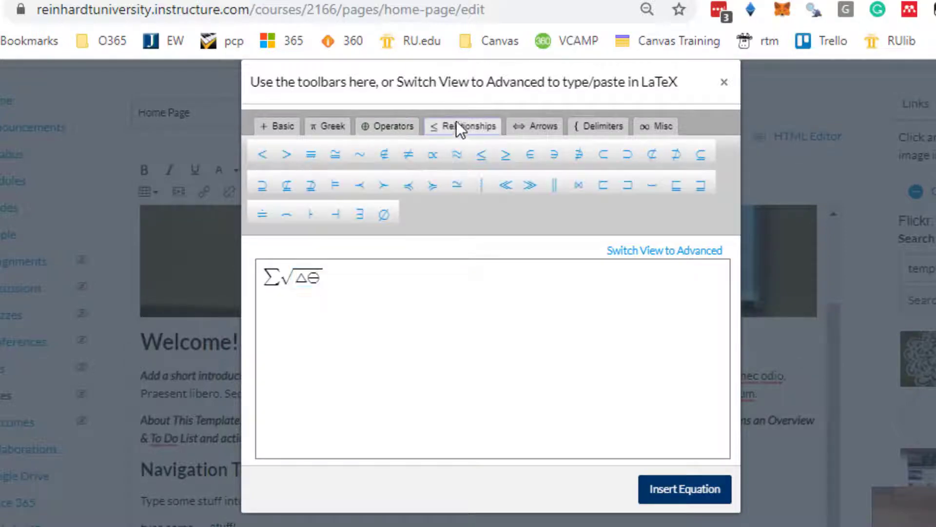
pyautogui.click(434, 187)
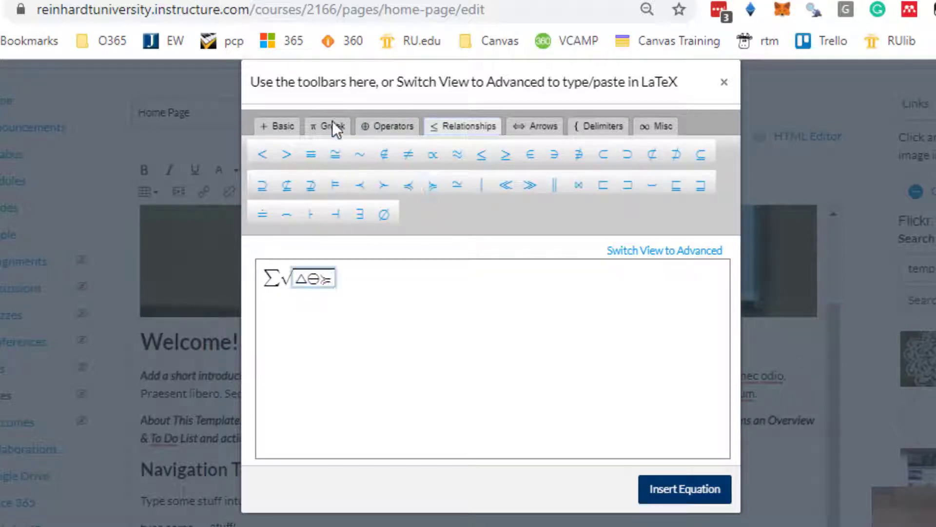
# - Add the Greek letters ω, γ, β, μ and Γ inside the equation's square root
pyautogui.click(332, 124)
pyautogui.click(335, 189)
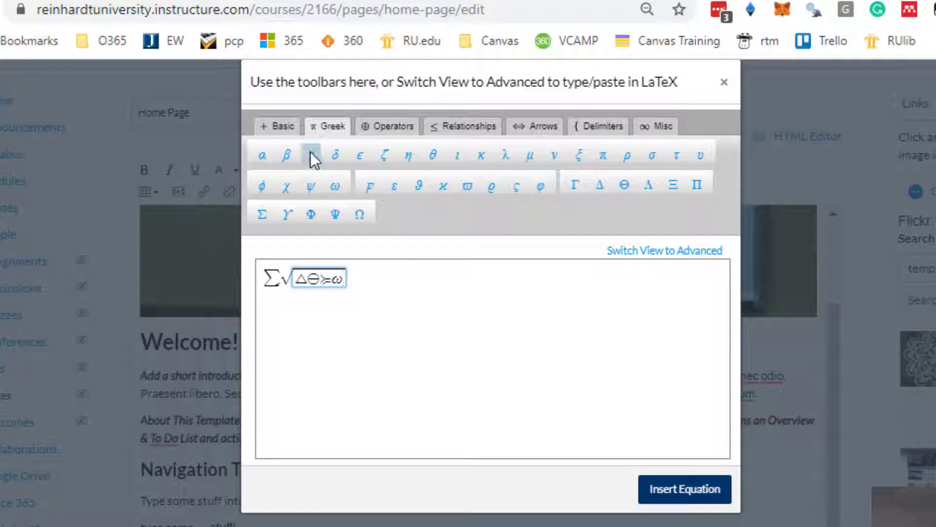
pyautogui.click(311, 154)
pyautogui.click(287, 155)
pyautogui.click(530, 156)
pyautogui.click(575, 185)
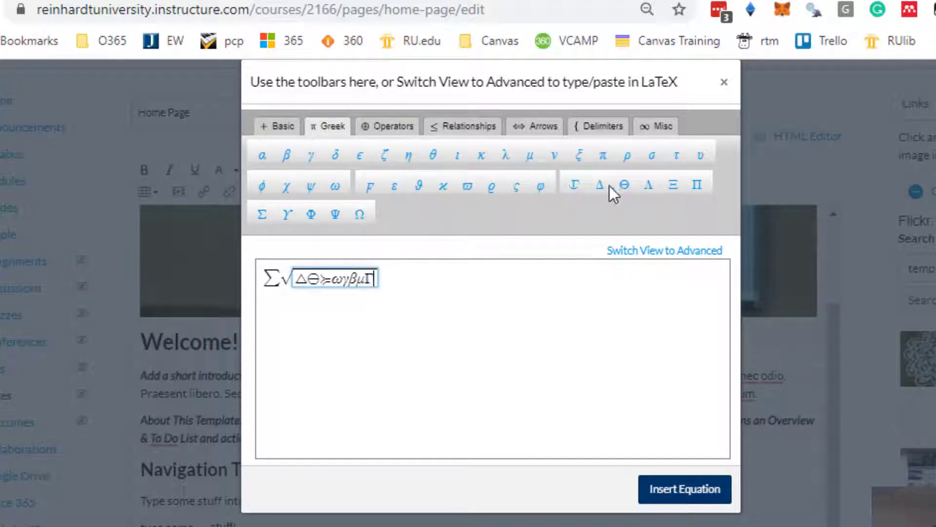
# - Append the symbols ℜ, ℑ, an ellipsis and the Greek digamma inside the equation's square root
pyautogui.click(653, 126)
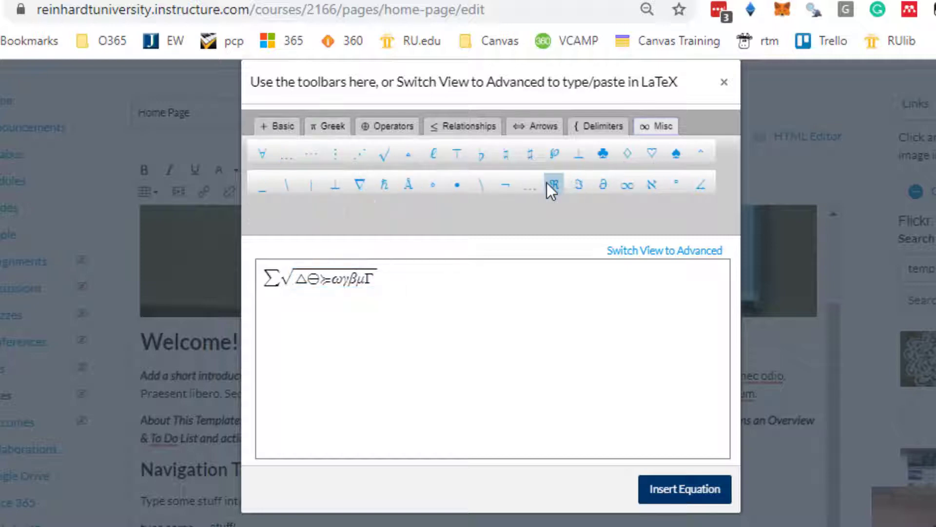
pyautogui.click(552, 185)
pyautogui.click(578, 184)
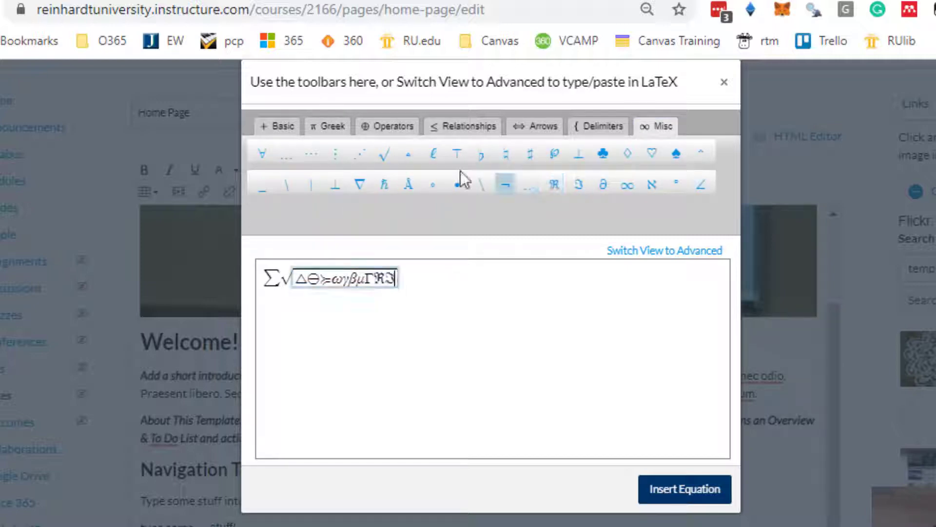
pyautogui.click(291, 156)
pyautogui.click(323, 127)
pyautogui.click(376, 184)
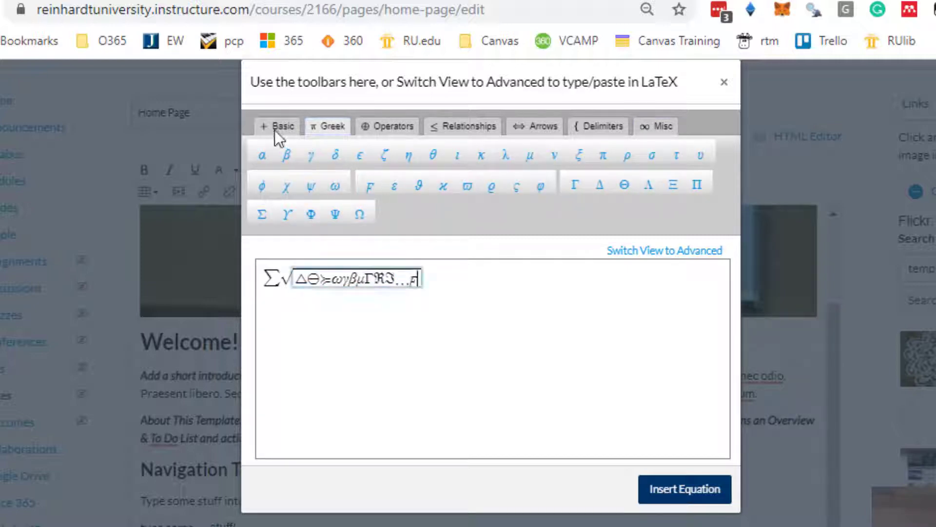
# - Finish the expression with the therefore symbol ∴ and 12345, and insert the equation into the page
pyautogui.click(274, 130)
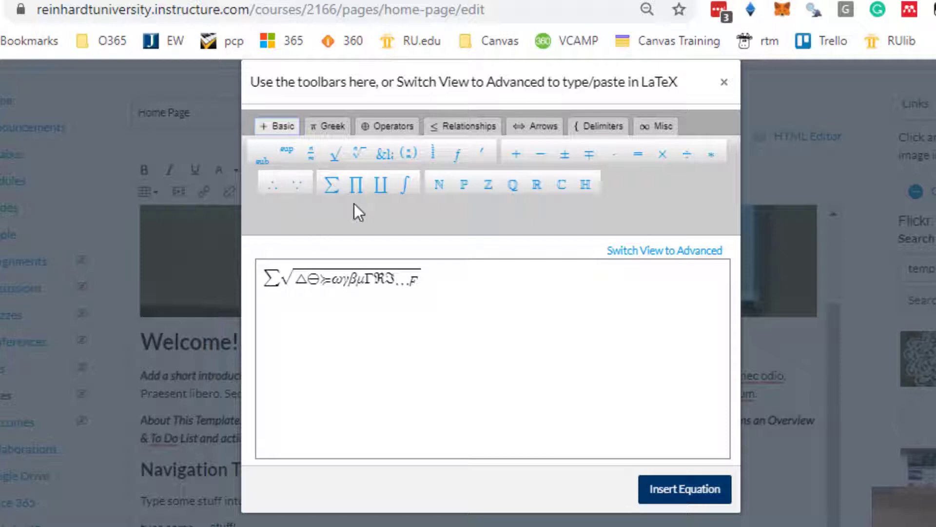
pyautogui.click(273, 185)
pyautogui.write('12345')
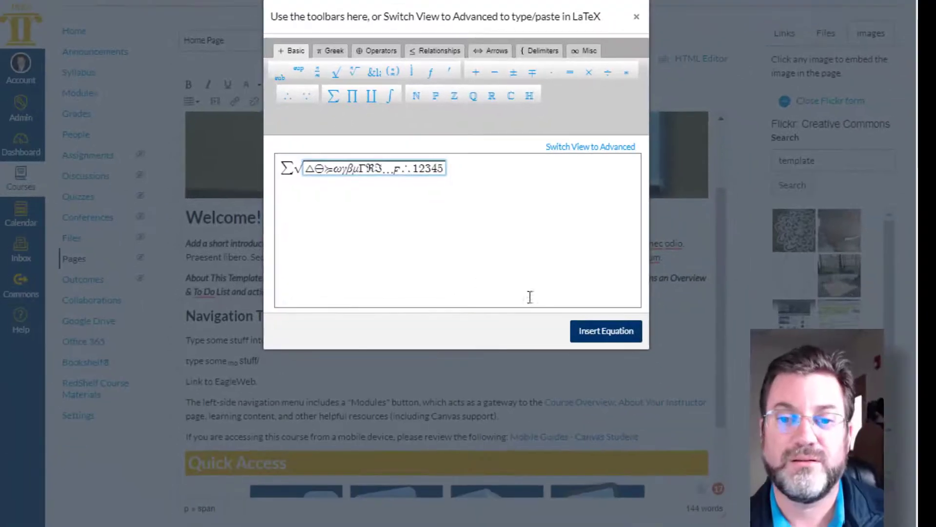
pyautogui.click(620, 407)
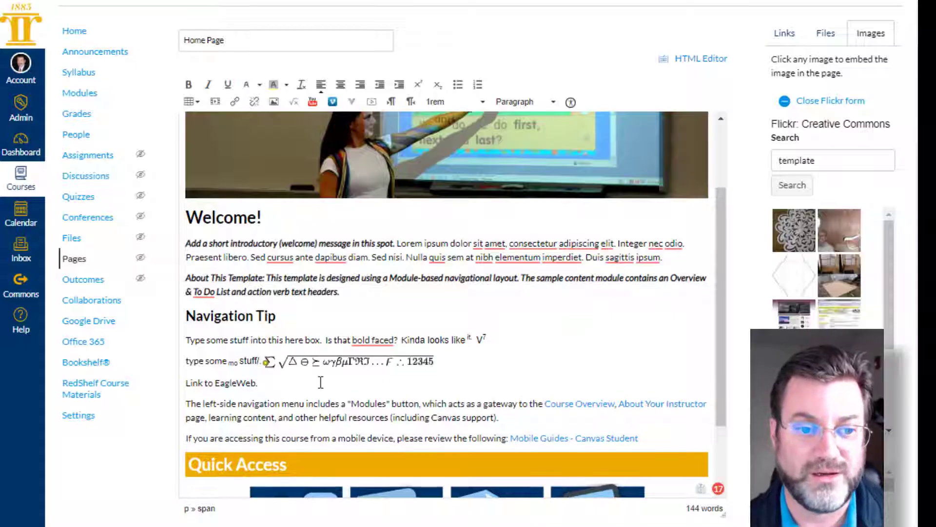
# - Delete the inserted equation from the end of the "type some mo stuff/." line
pyautogui.click(432, 361)
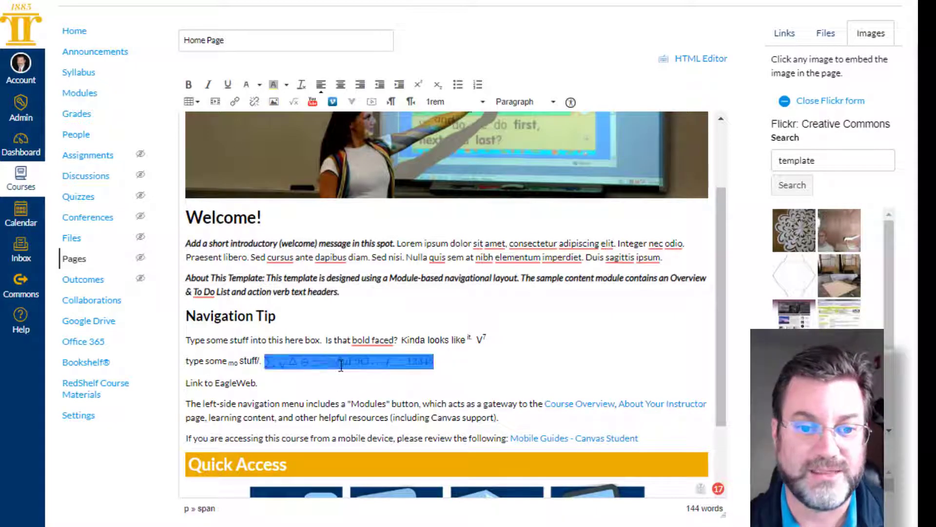
pyautogui.press('Delete')
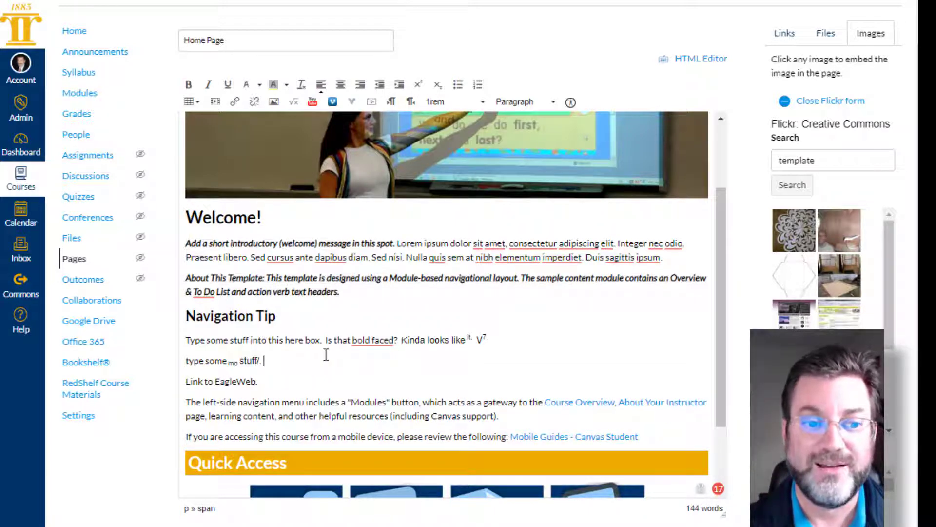
# - Add an empty line below "type some mo stuff/." and search YouTube for "Journal Template" from the page editor
pyautogui.press('Return')
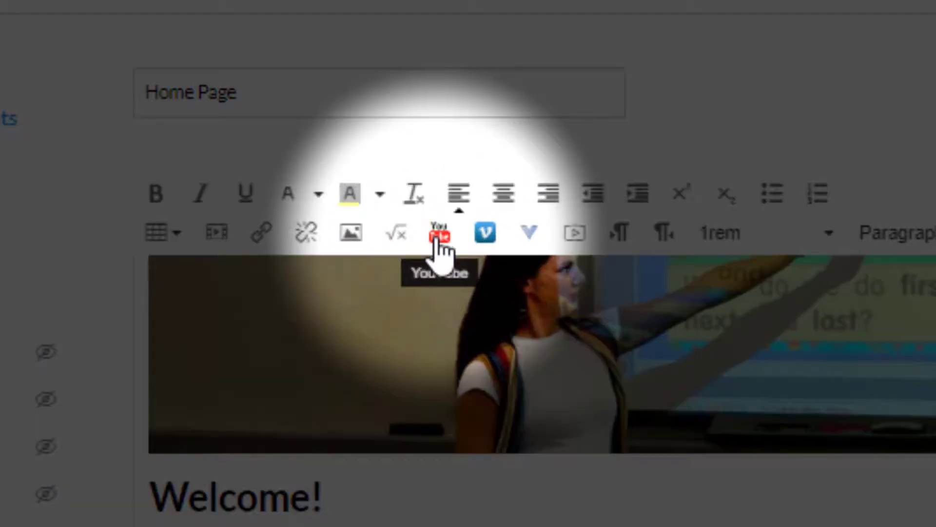
pyautogui.click(439, 236)
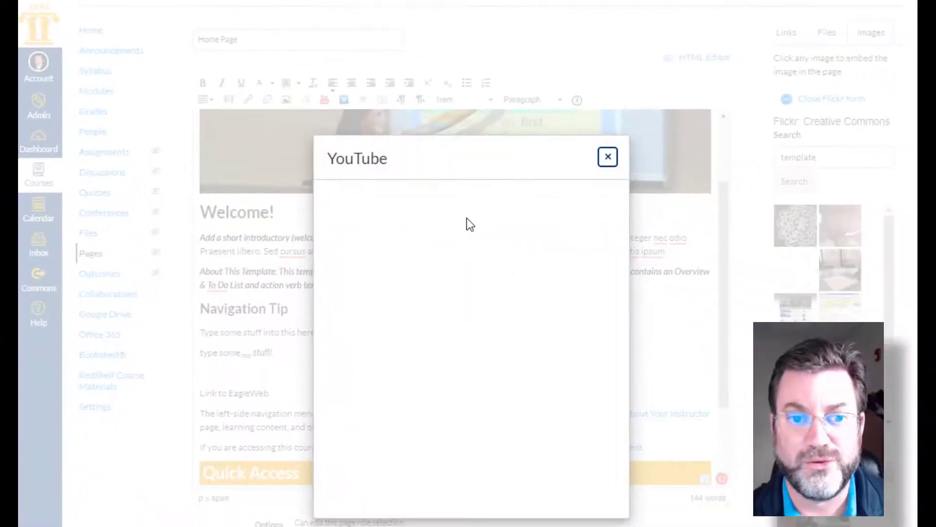
pyautogui.click(497, 198)
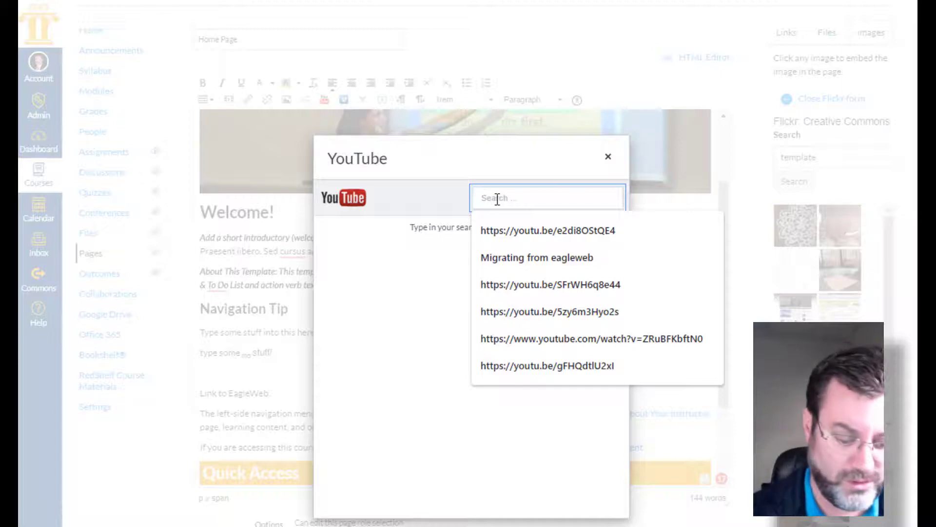
pyautogui.write('Journal')
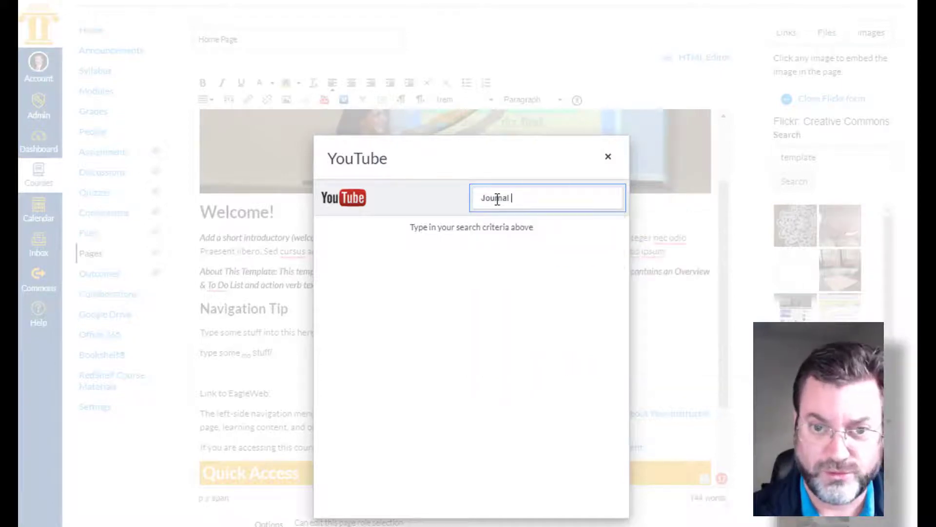
pyautogui.write(' Template')
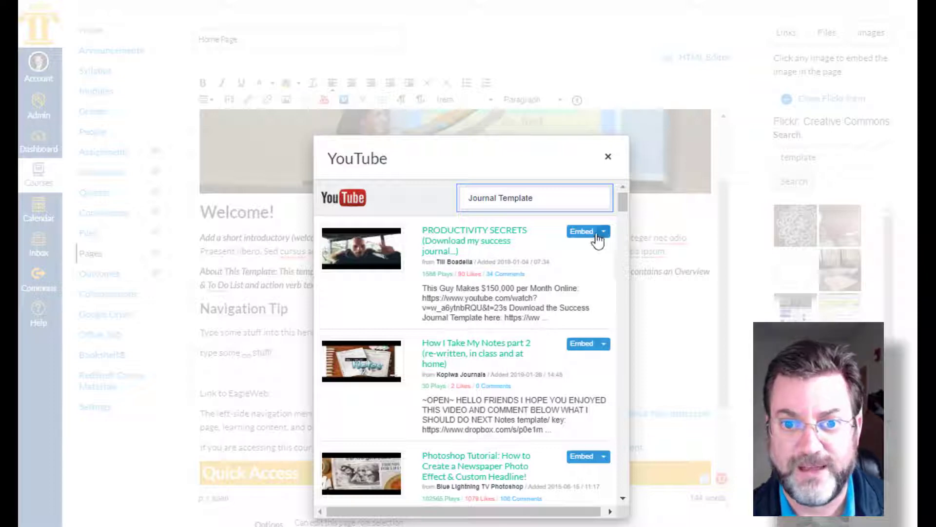
# - Embed the "PRODUCTIVITY SECRETS (Download my success journal...)" video in the page with the Embed Small option
pyautogui.click(604, 232)
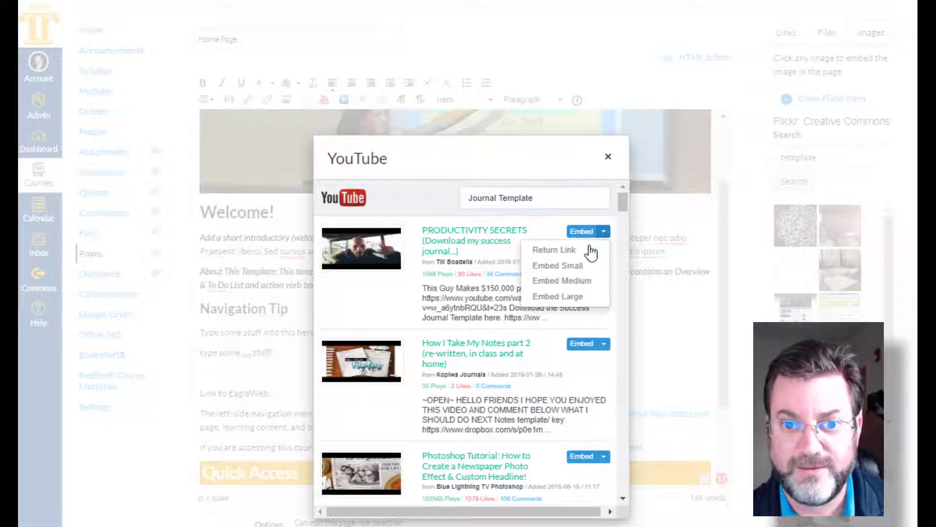
pyautogui.click(566, 280)
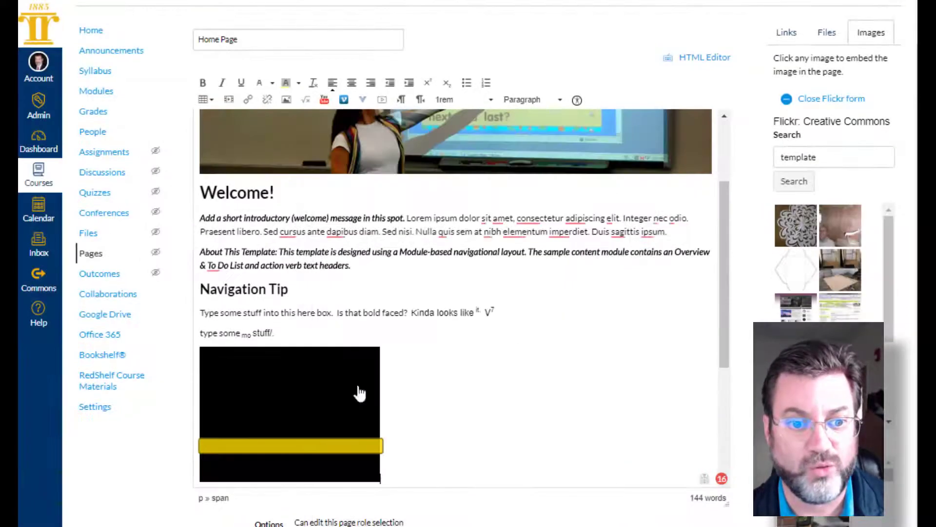
pyautogui.scroll(-2, 390, 375)
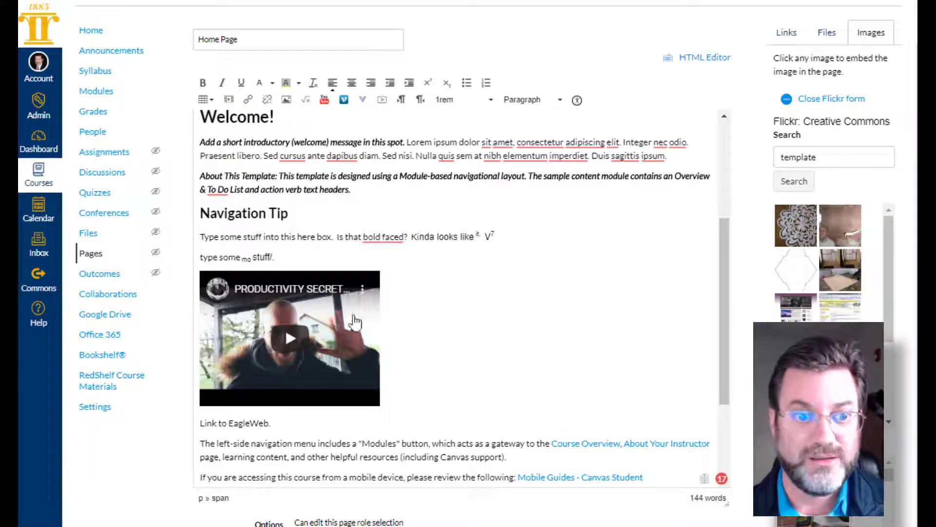
# - Delete the embedded YouTube video below the "type some mo stuff/." line
pyautogui.click(402, 334)
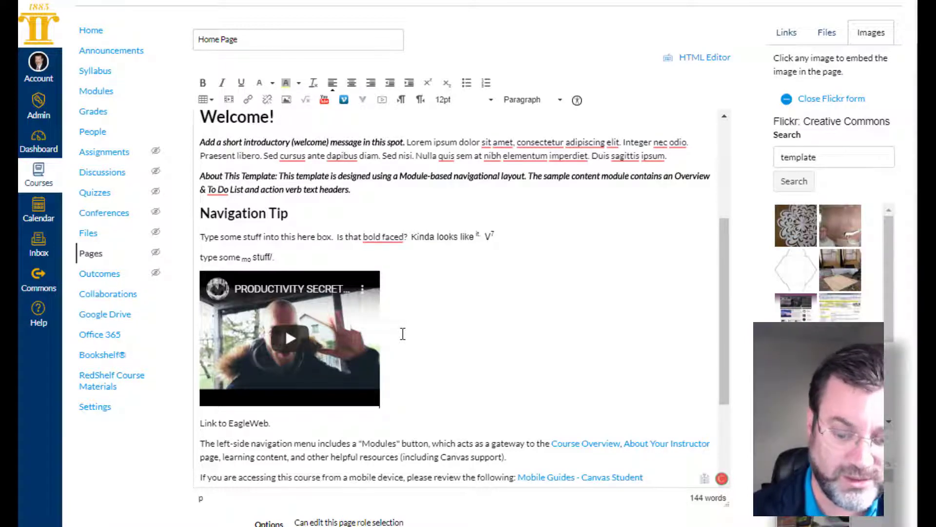
pyautogui.press('BackSpace')
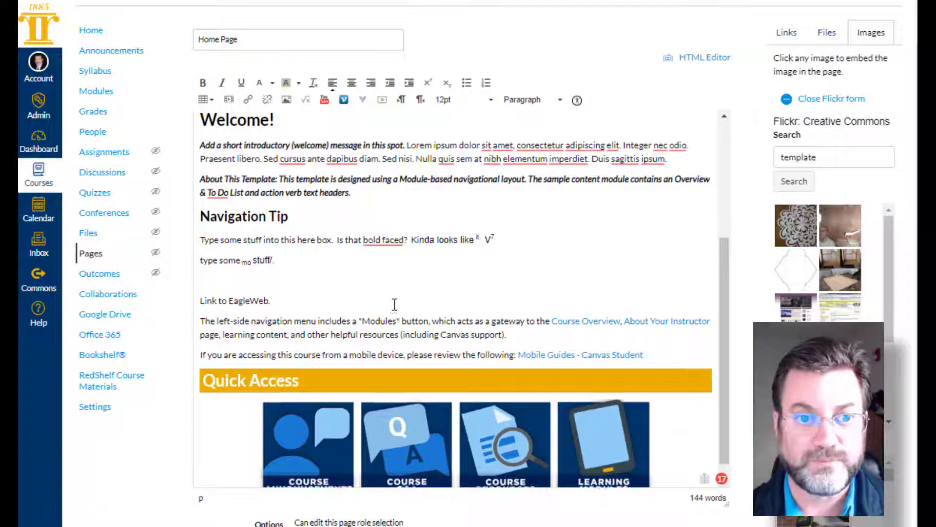
# - View the editor's list of additional external tools and close it without choosing one
pyautogui.scroll(2, 395, 244)
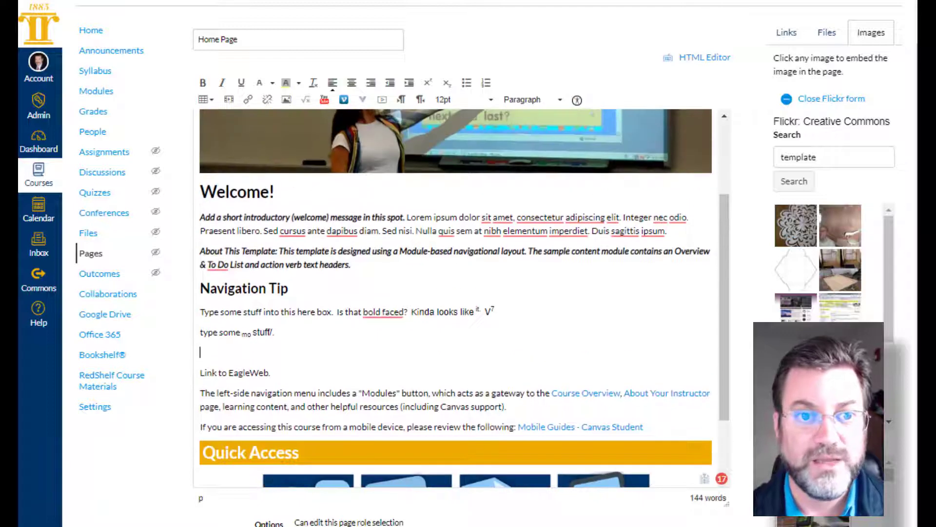
pyautogui.click(364, 103)
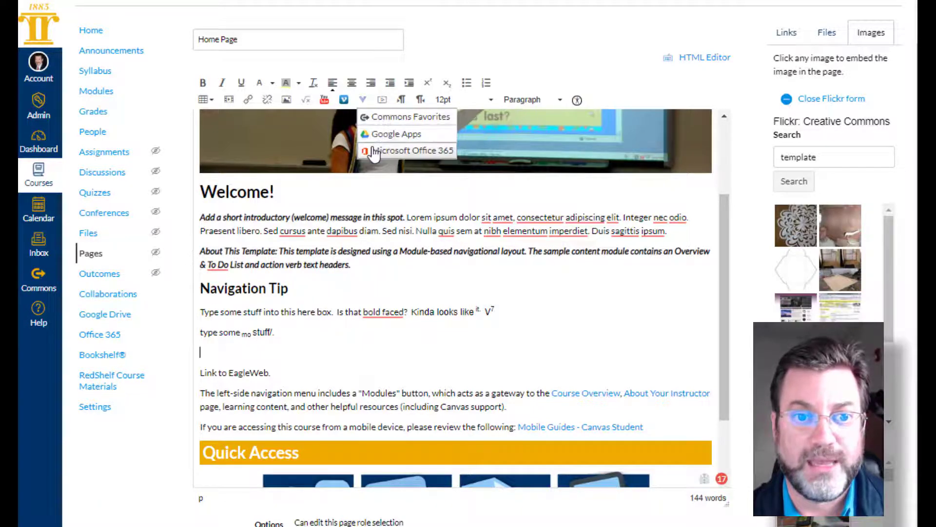
pyautogui.click(322, 347)
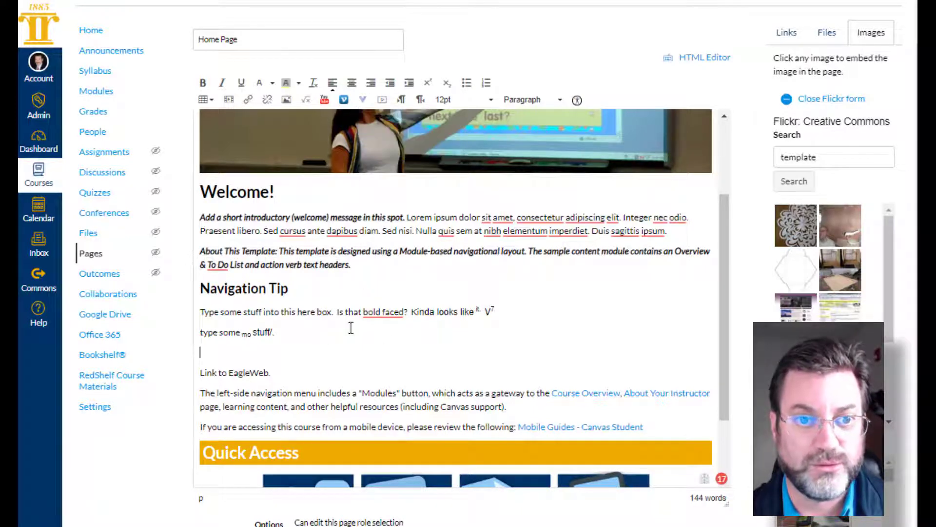
# - Record a microphone media comment about four seconds long and save it into the empty line above "Link to EagleWeb."
pyautogui.click(383, 102)
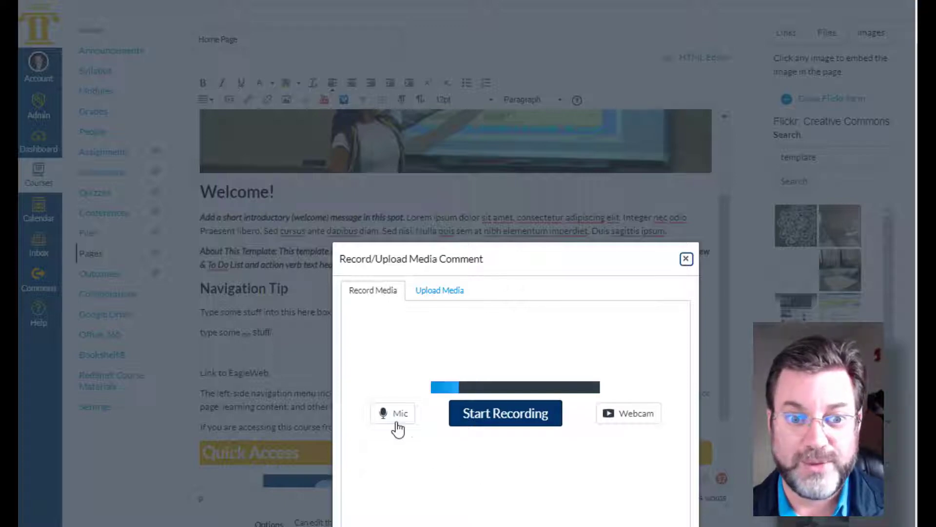
pyautogui.click(492, 422)
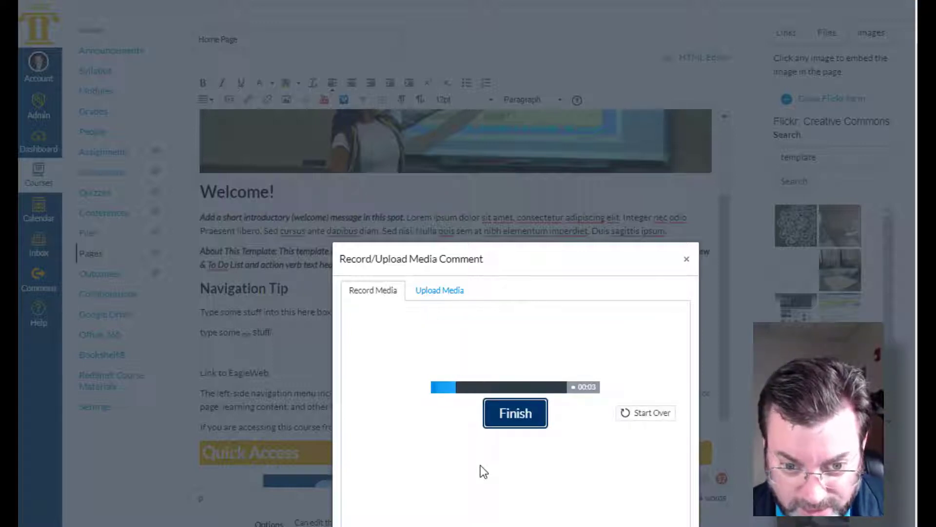
pyautogui.click(521, 417)
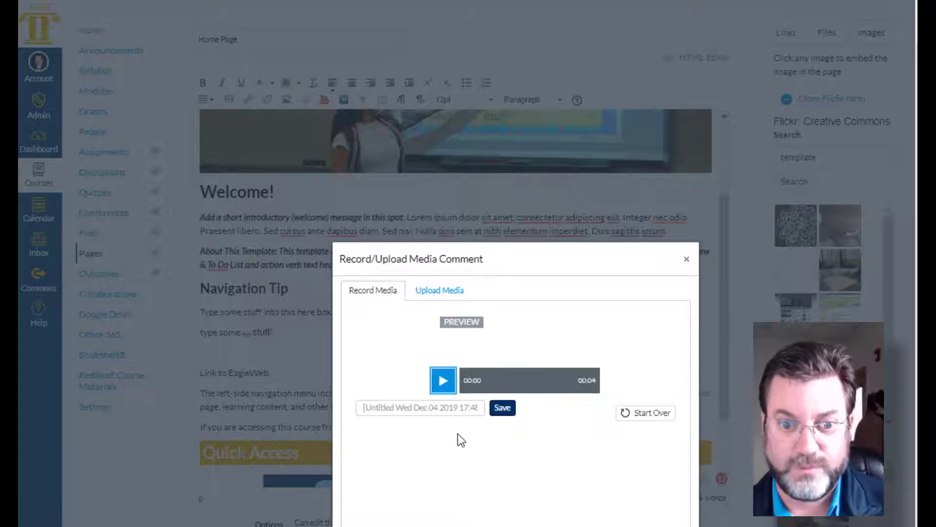
pyautogui.click(503, 410)
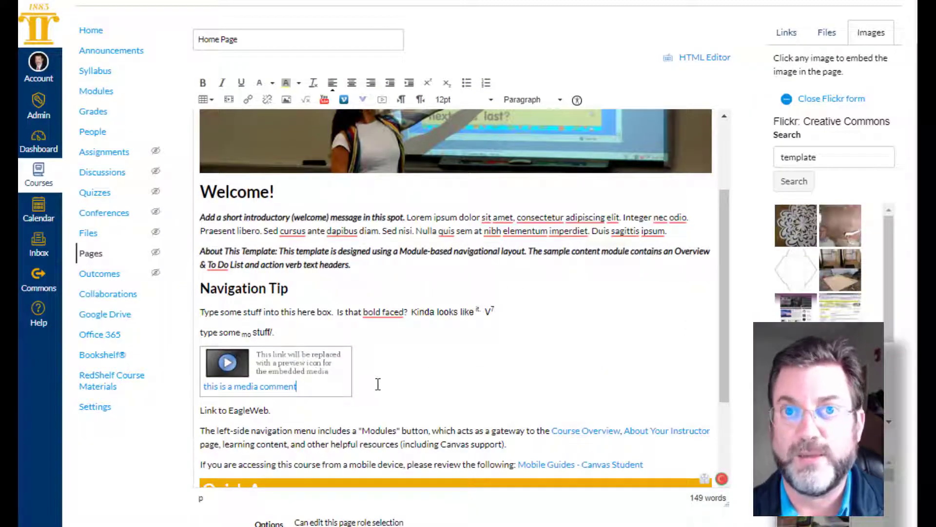
# - Try right-to-left text direction on the "About This Template" paragraph
pyautogui.scroll(-1, 377, 384)
pyautogui.scroll(4, 378, 384)
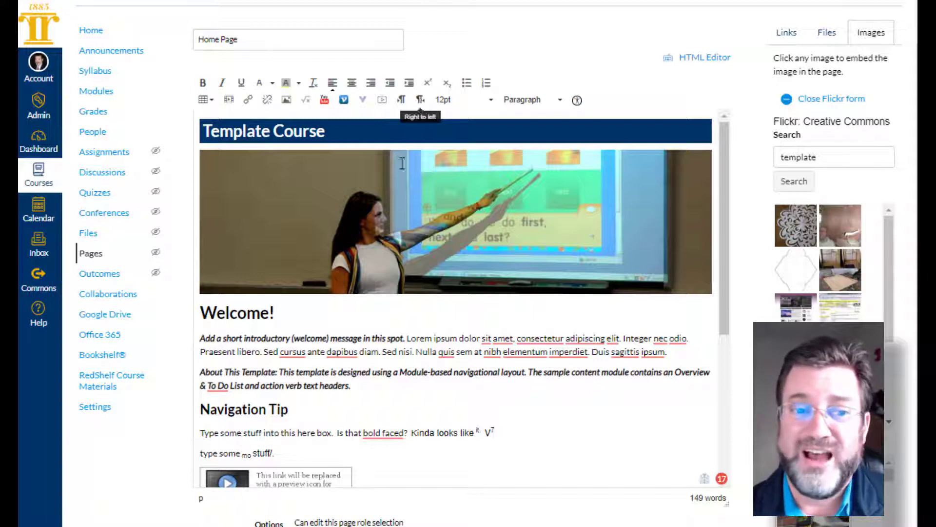
pyautogui.moveTo(365, 393); pyautogui.dragTo(234, 385)
pyautogui.moveTo(410, 432); pyautogui.dragTo(404, 430)
pyautogui.moveTo(355, 382); pyautogui.dragTo(201, 371)
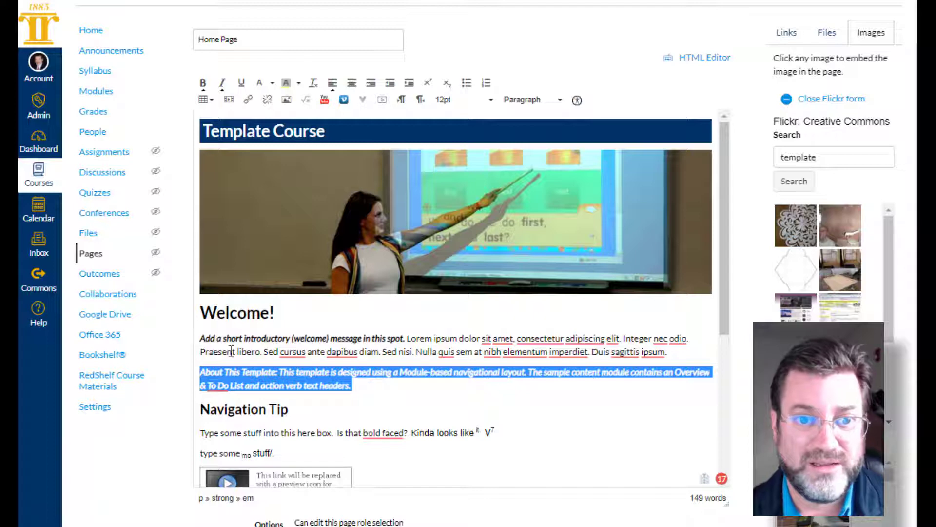
pyautogui.click(421, 100)
pyautogui.click(422, 100)
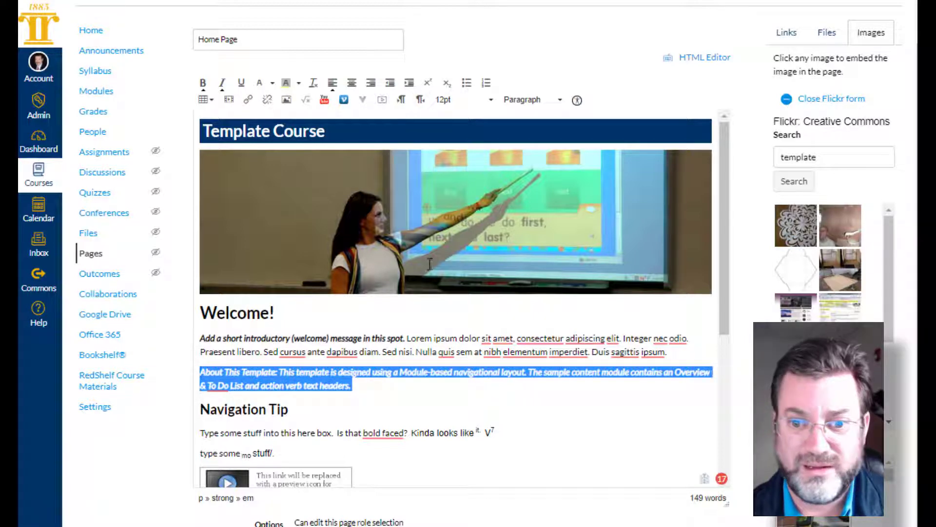
# - Below the "About This Template" paragraph, add a right-to-left line reading "tu[omg a rogjt tp ;oeft [aragra[hj. Dpes mpt see, tp dp wjat ot saus"
pyautogui.click(437, 391)
pyautogui.press('Return')
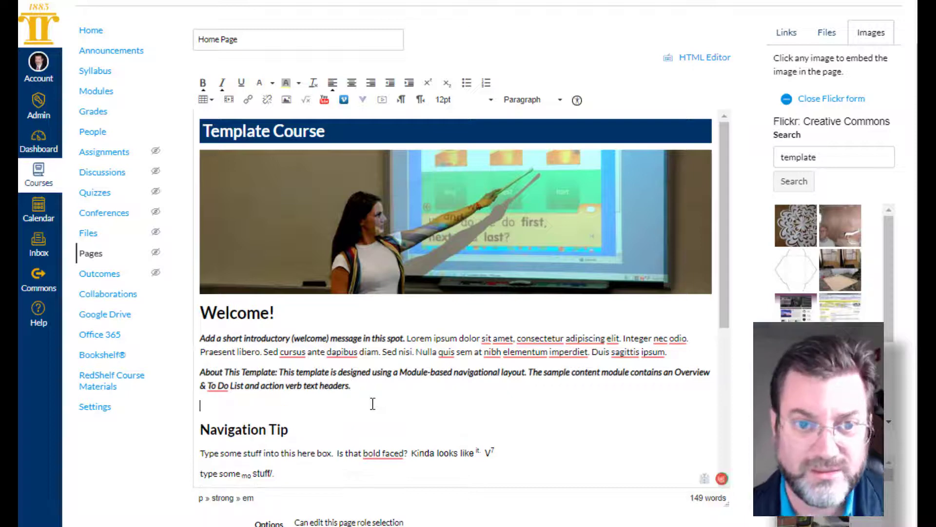
pyautogui.click(422, 101)
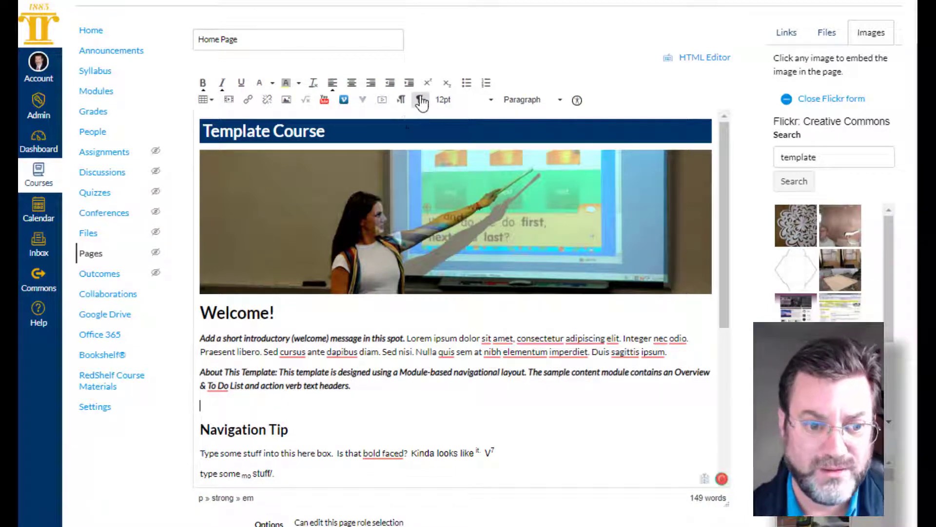
pyautogui.write('tu[omg a')
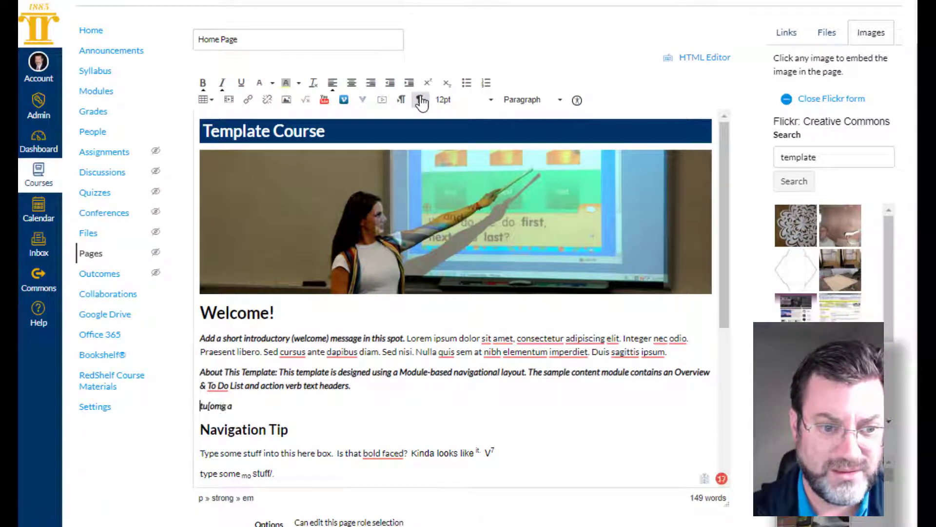
pyautogui.write(' rogjt tp')
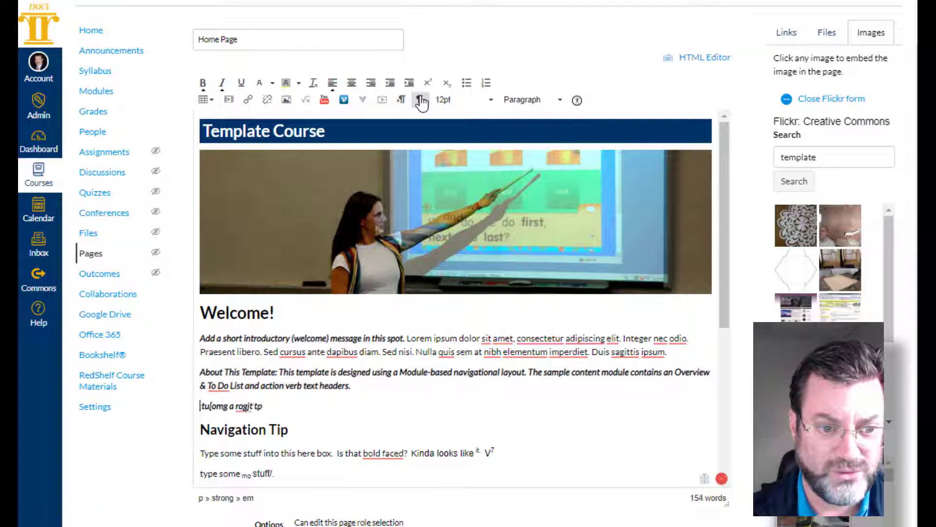
pyautogui.write(' ;oeft [a')
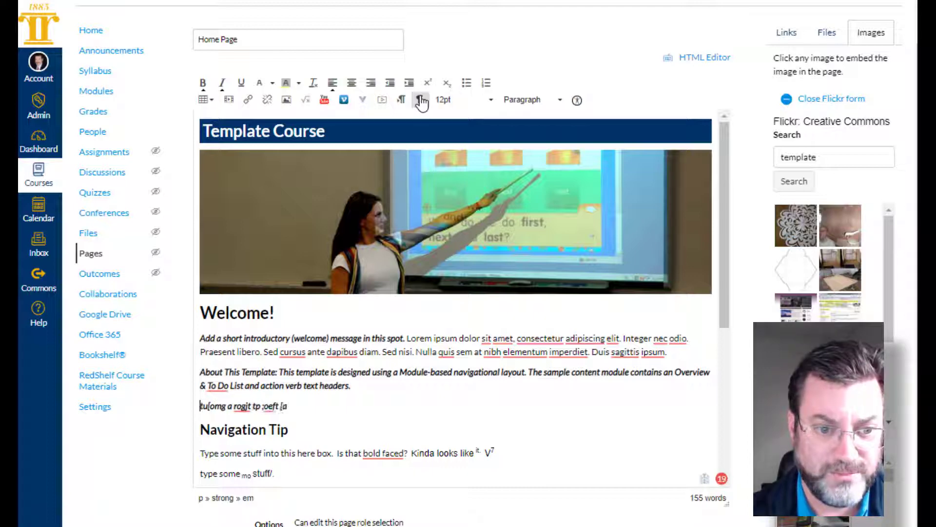
pyautogui.write('ragra')
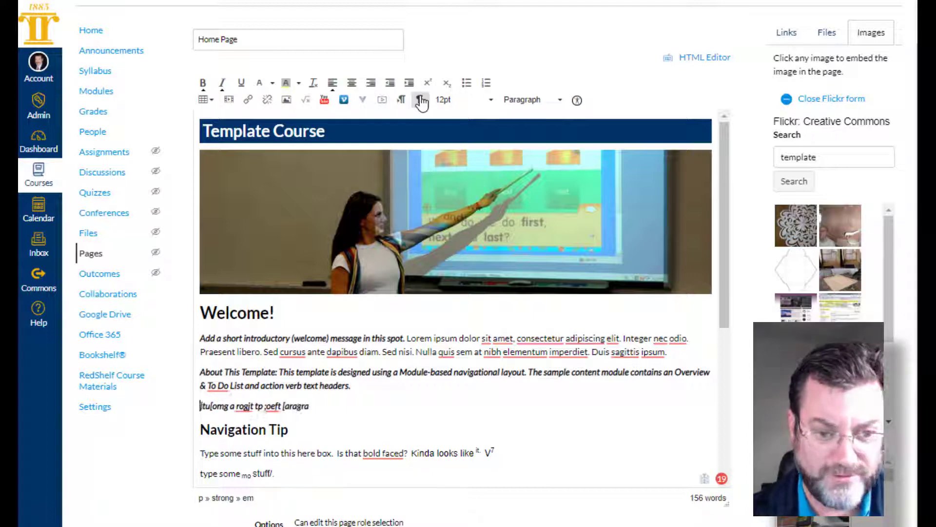
pyautogui.write('[hj. Dpes')
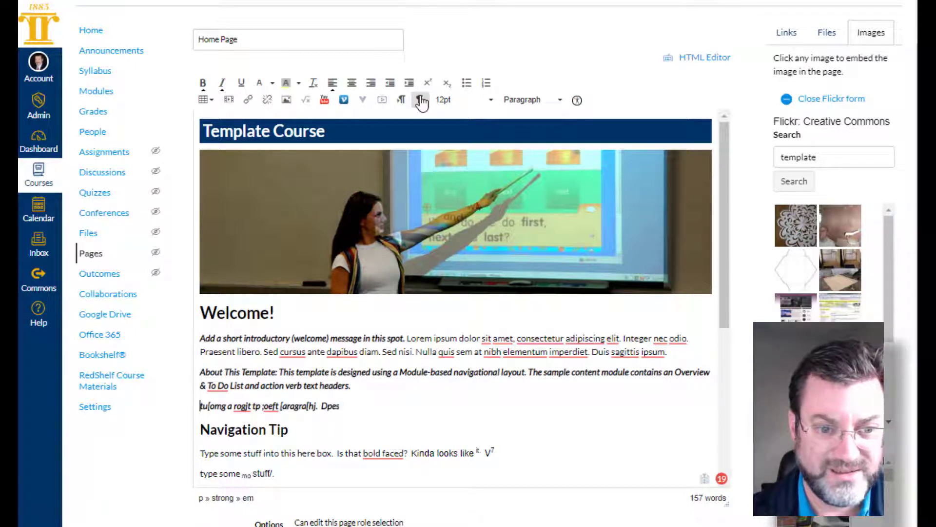
pyautogui.write(' mpt see')
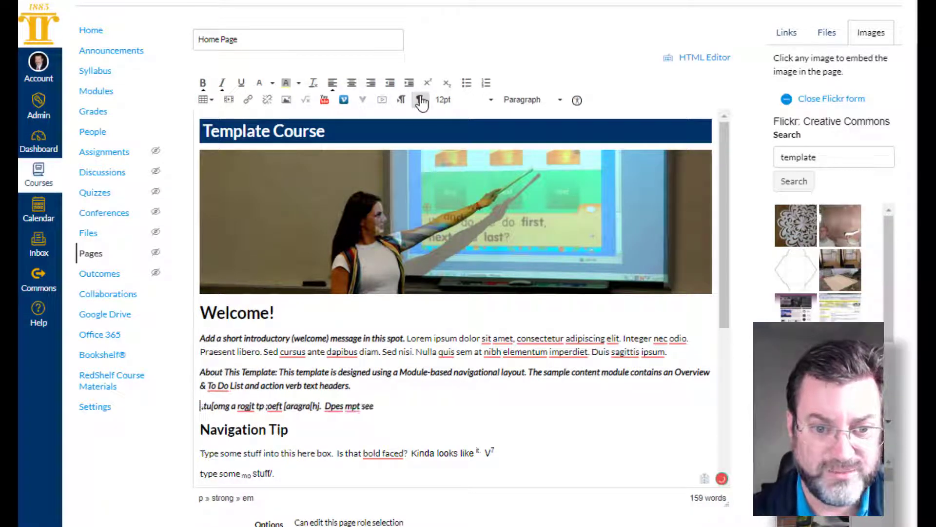
pyautogui.write(', tp dp wjat o')
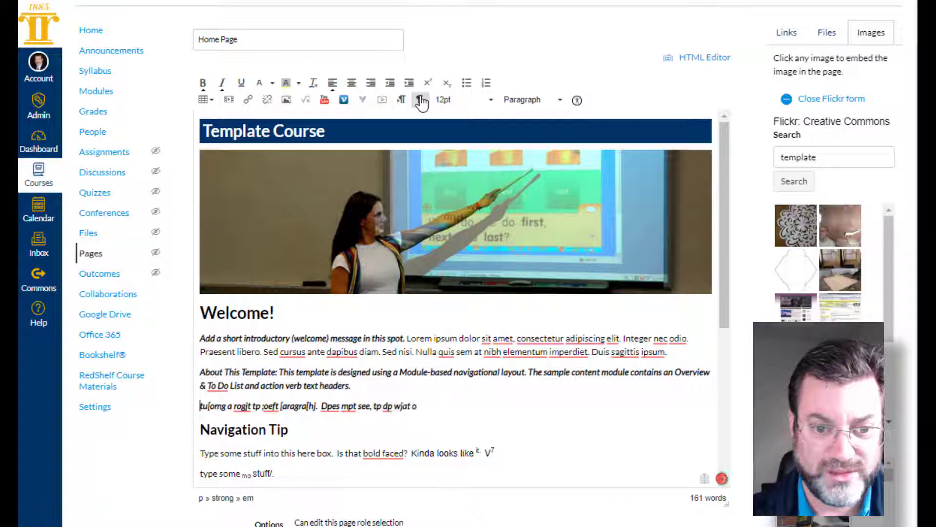
pyautogui.write('t saus')
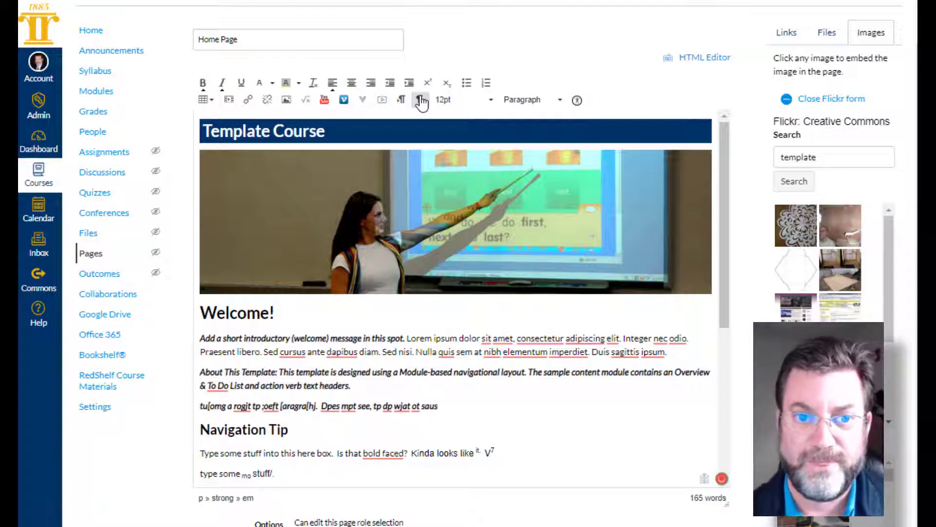
# - Switch the new line to left-to-right direction and append "now waht" to it
pyautogui.click(401, 100)
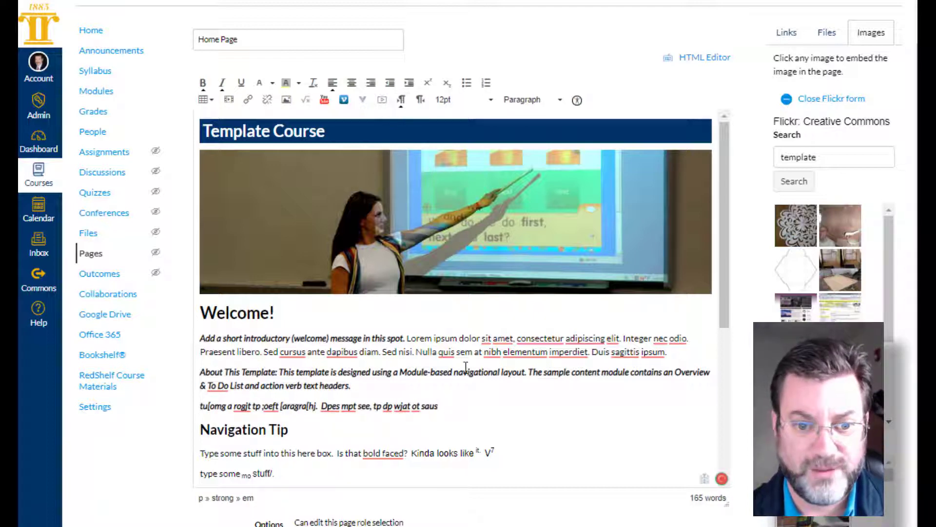
pyautogui.write('s now ')
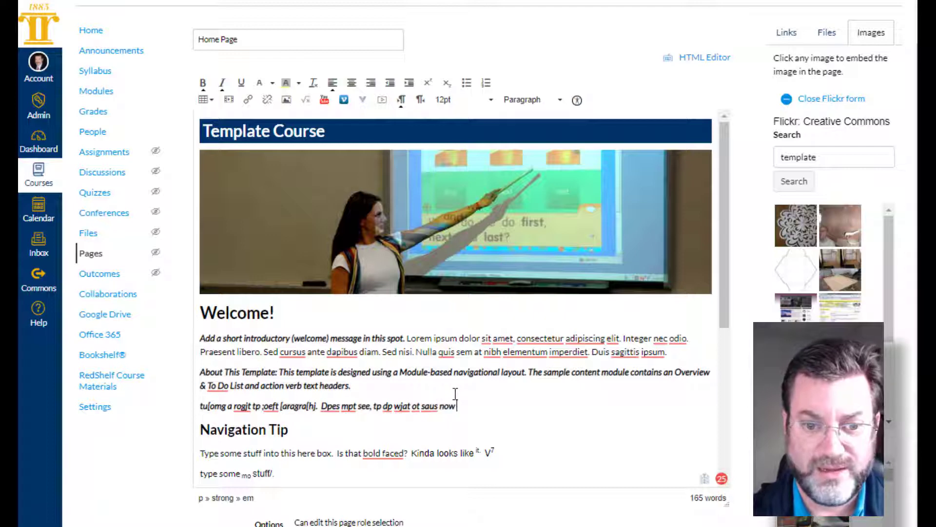
pyautogui.write('waht')
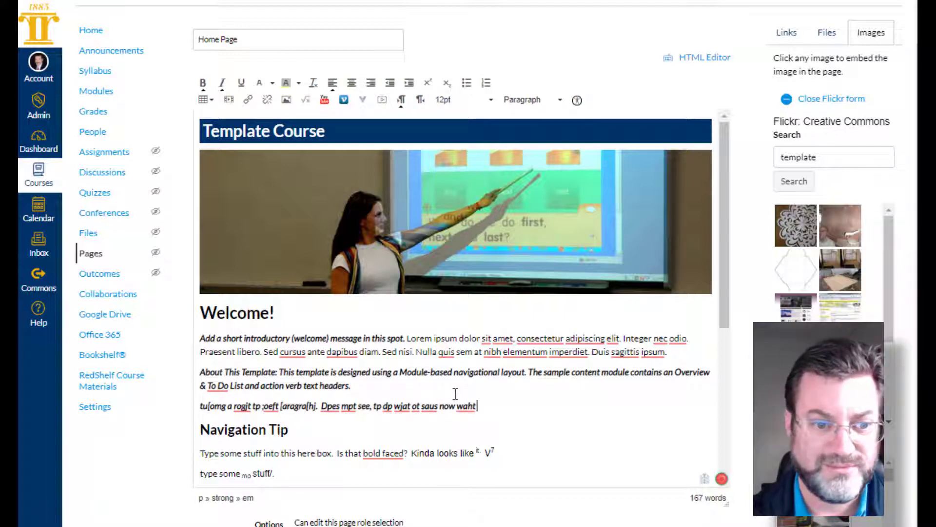
# - Replace the line's text with right-aligned, right-to-left text reading "And type from the edge. Tjamt"
pyautogui.moveTo(480, 404); pyautogui.dragTo(199, 407)
pyautogui.press('BackSpace')
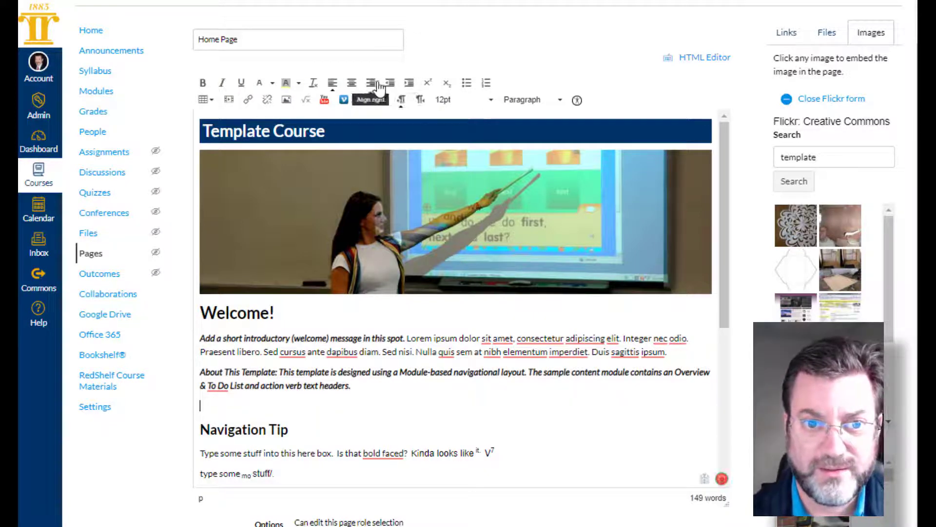
pyautogui.click(420, 103)
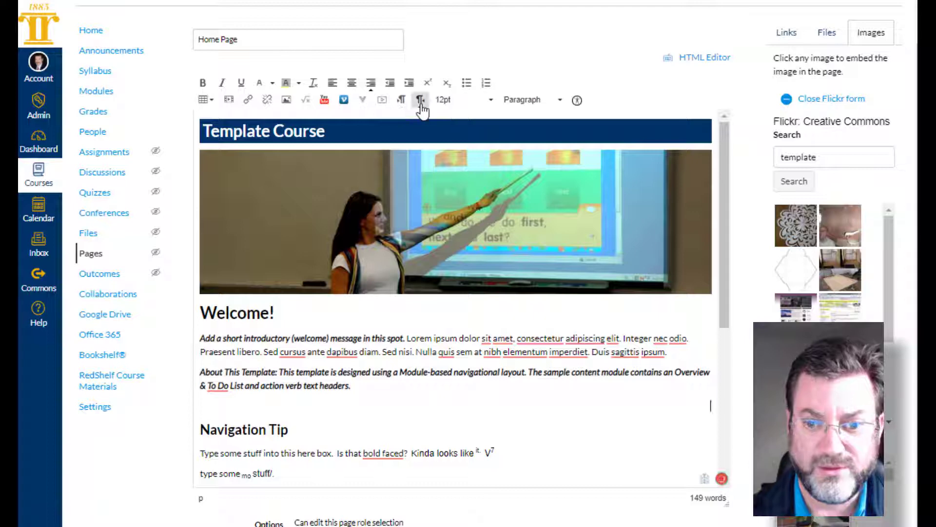
pyautogui.write('And')
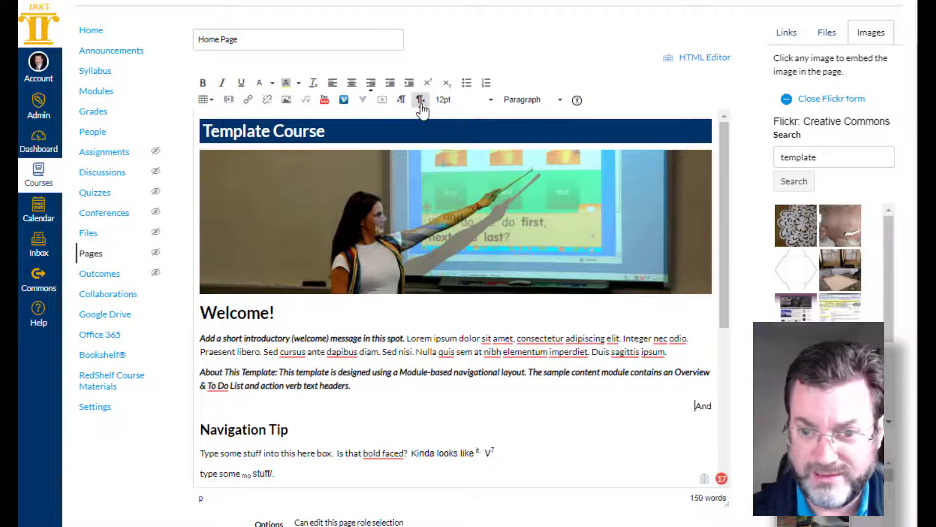
pyautogui.write(' type from the edge')
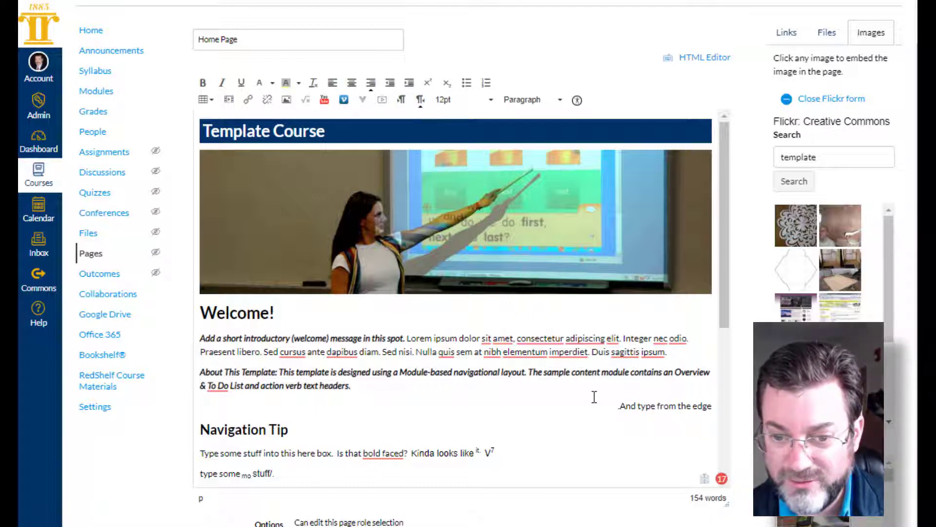
pyautogui.write('. Tjamt')
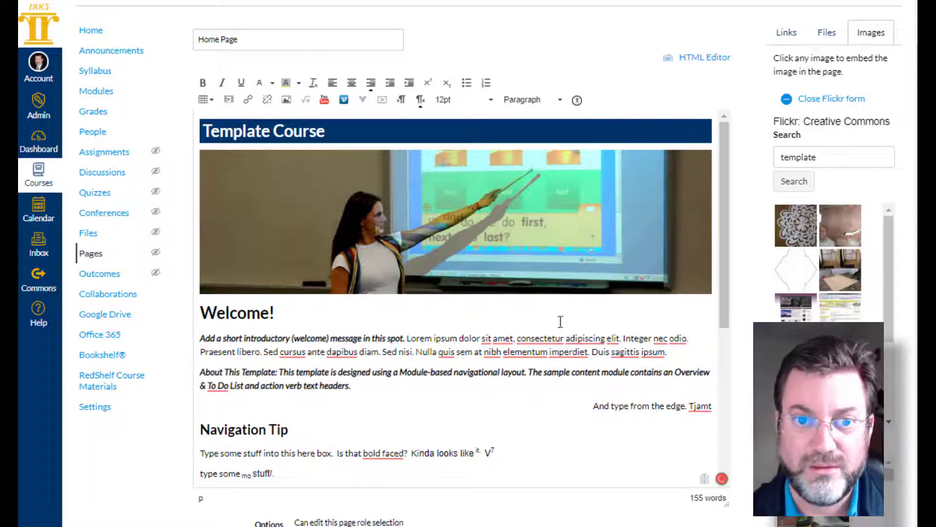
# - Switch the right-aligned line below the "About This Template" paragraph to left-to-right direction and delete its text
pyautogui.click(401, 100)
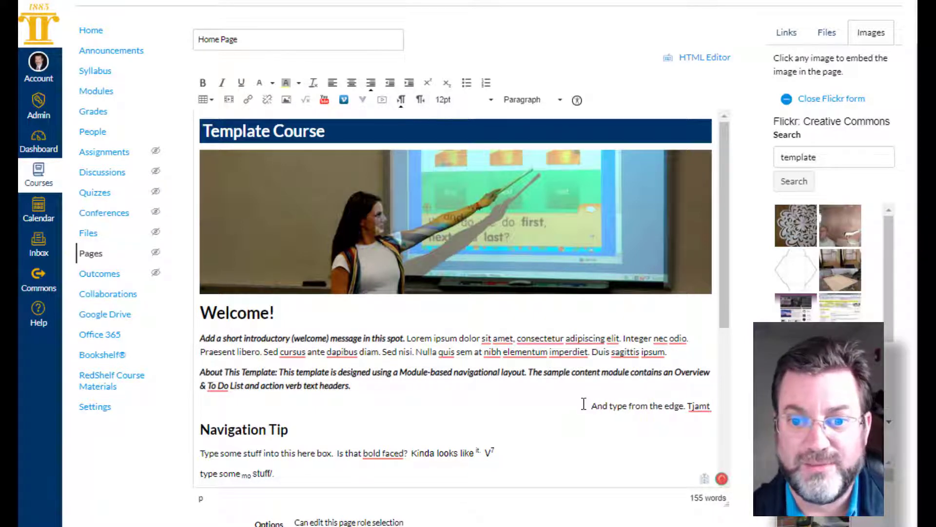
pyautogui.moveTo(587, 405); pyautogui.dragTo(715, 405)
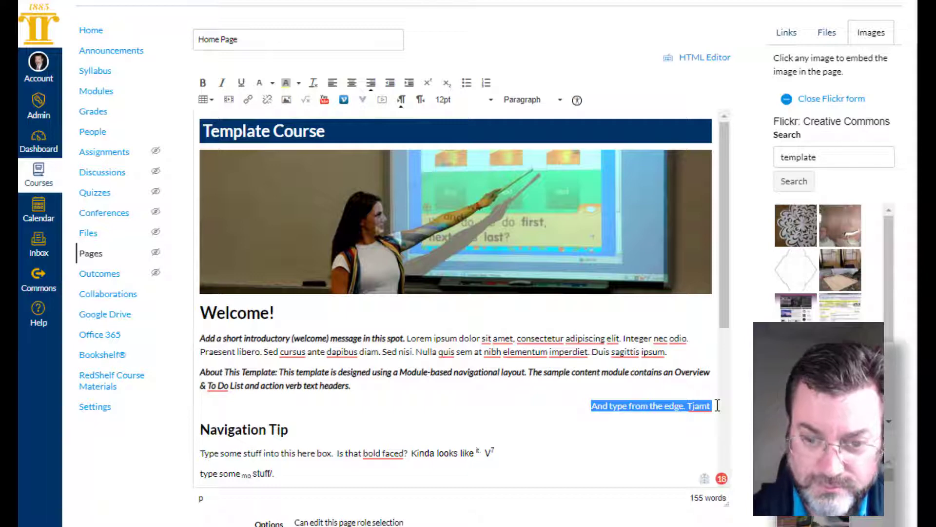
pyautogui.press('Delete')
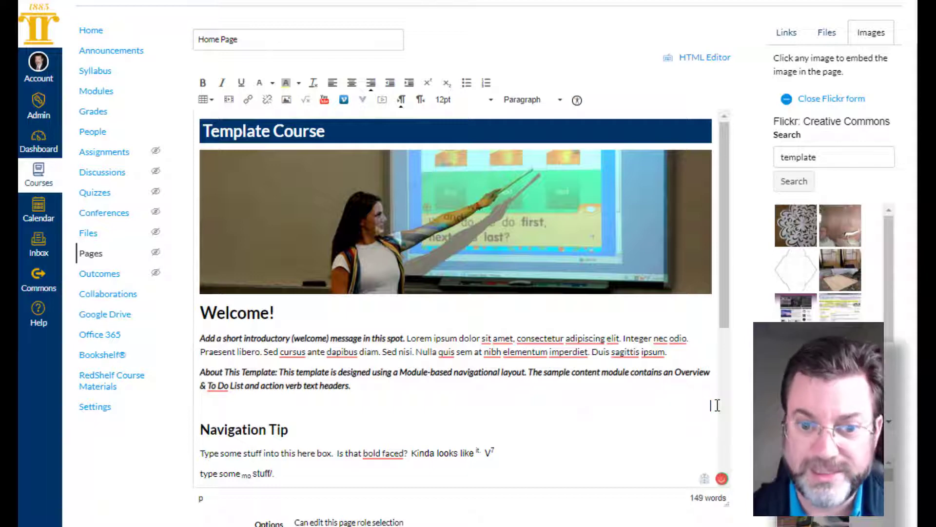
pyautogui.click(260, 424)
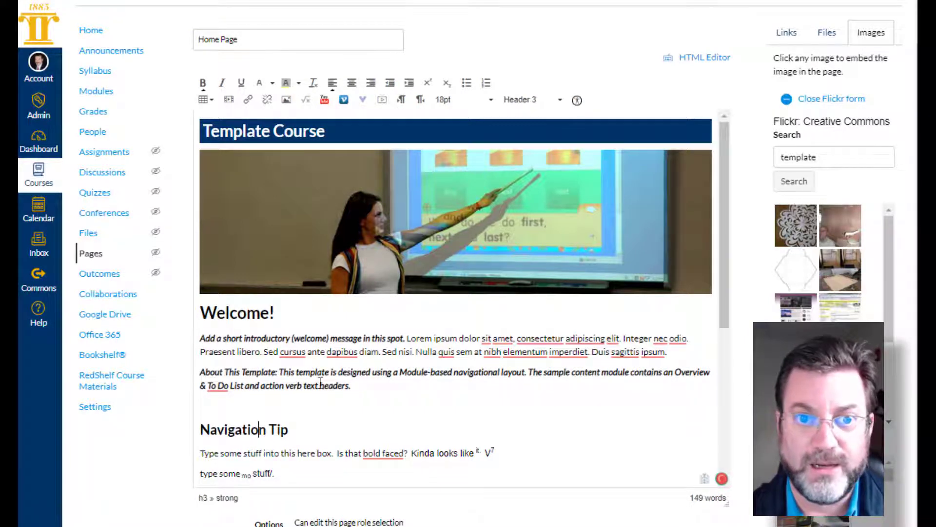
pyautogui.click(276, 406)
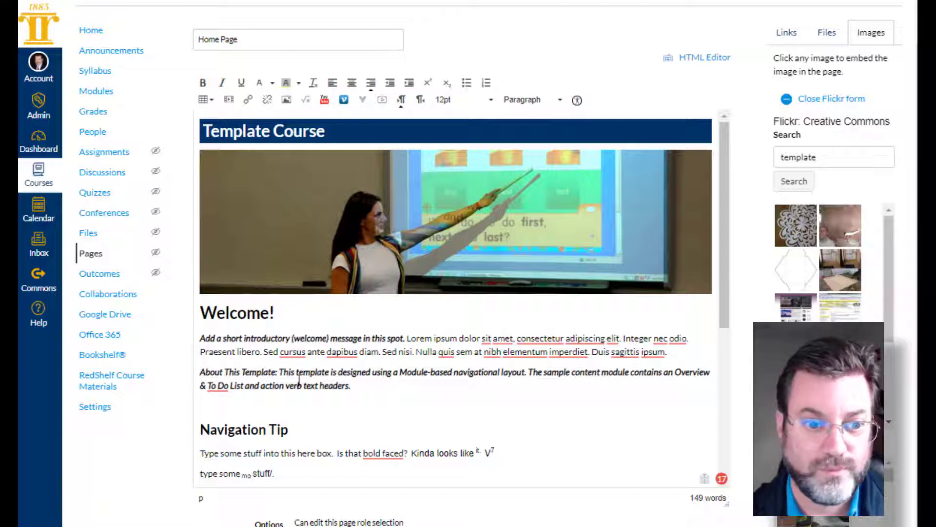
# - Under Navigation Tip, try the 36pt font size mid-sentence, then apply 36pt to the text "s here box."
pyautogui.scroll(-3, 299, 379)
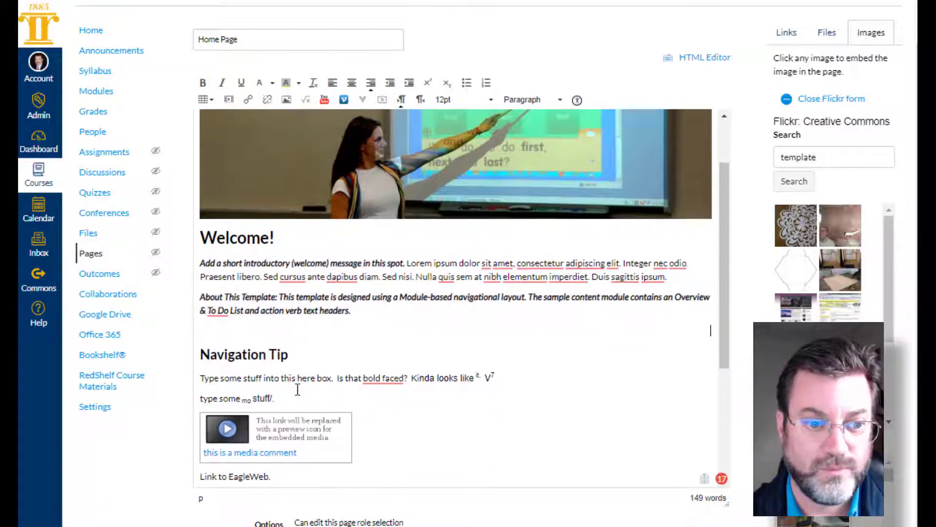
pyautogui.click(487, 99)
pyautogui.click(451, 216)
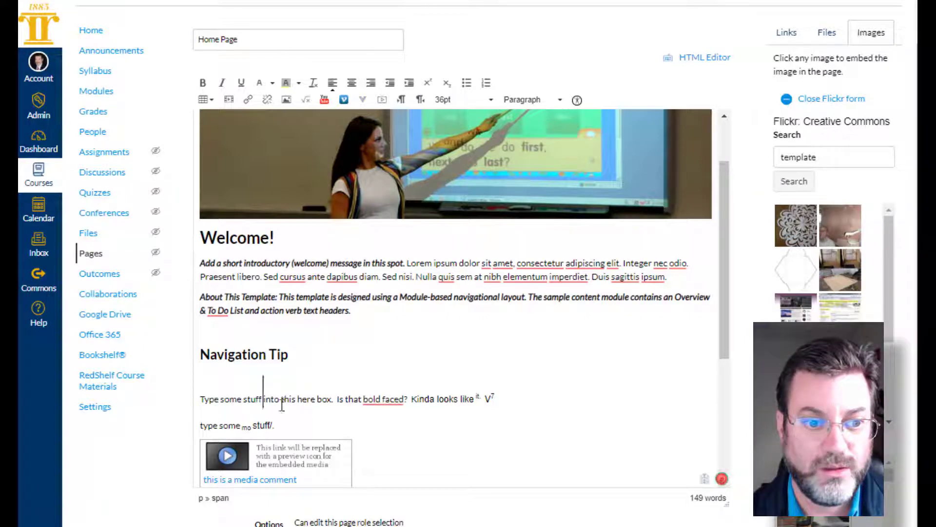
pyautogui.click(314, 399)
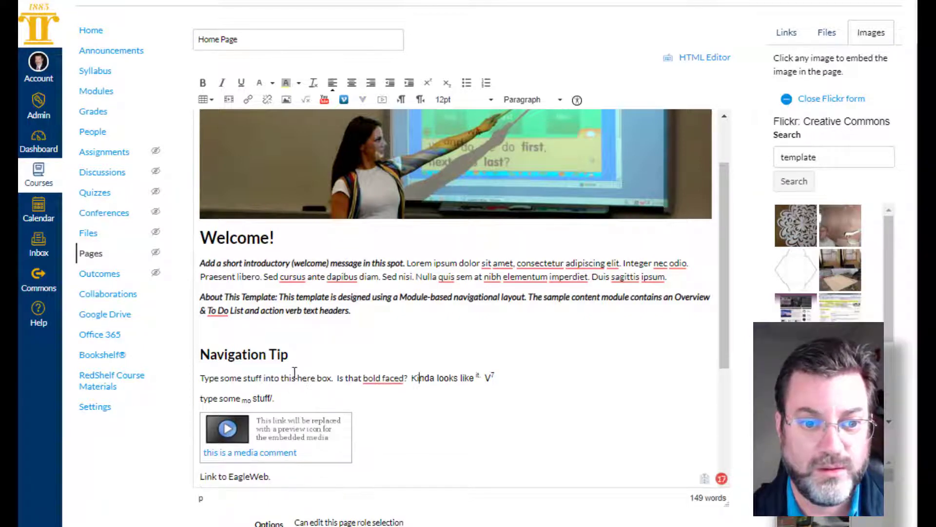
pyautogui.moveTo(292, 378); pyautogui.dragTo(334, 378)
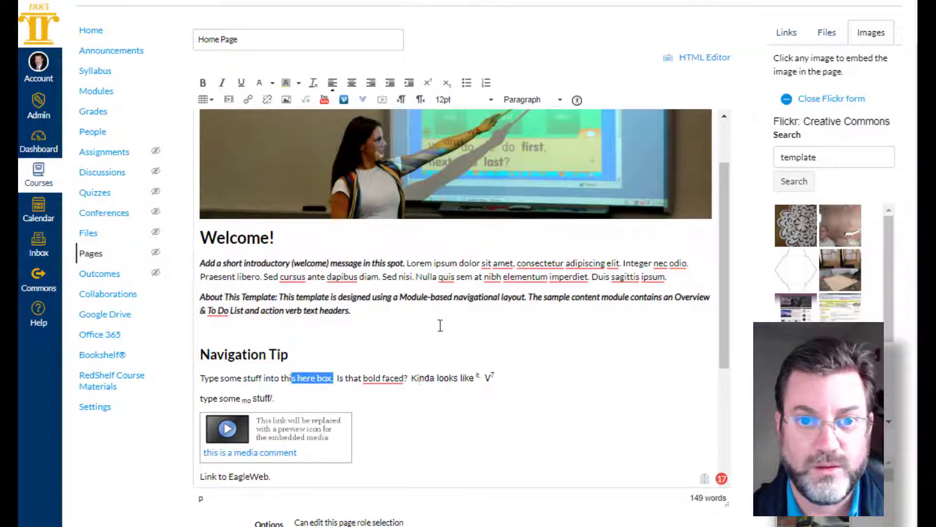
pyautogui.click(490, 99)
pyautogui.click(463, 216)
pyautogui.click(483, 446)
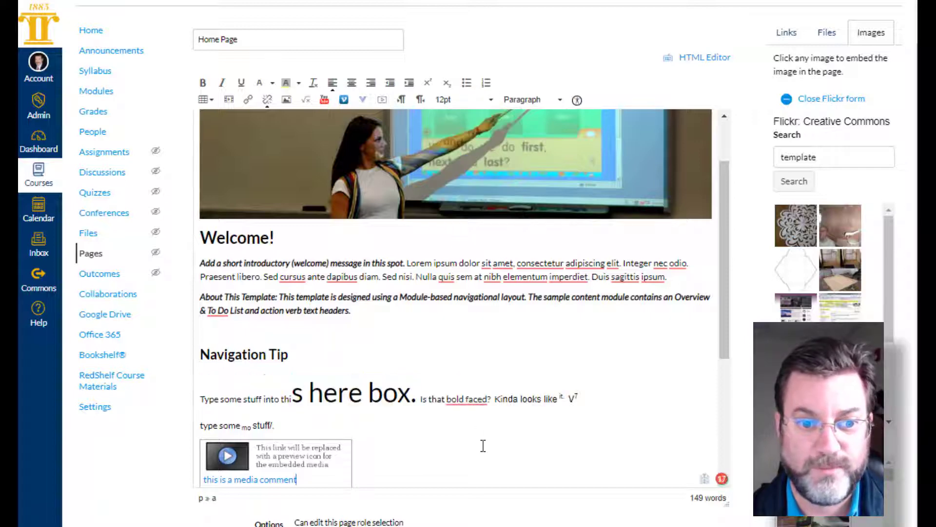
# - Apply the Header 2 format to the "Type some stuff" paragraph under Navigation Tip
pyautogui.moveTo(459, 398); pyautogui.dragTo(513, 399)
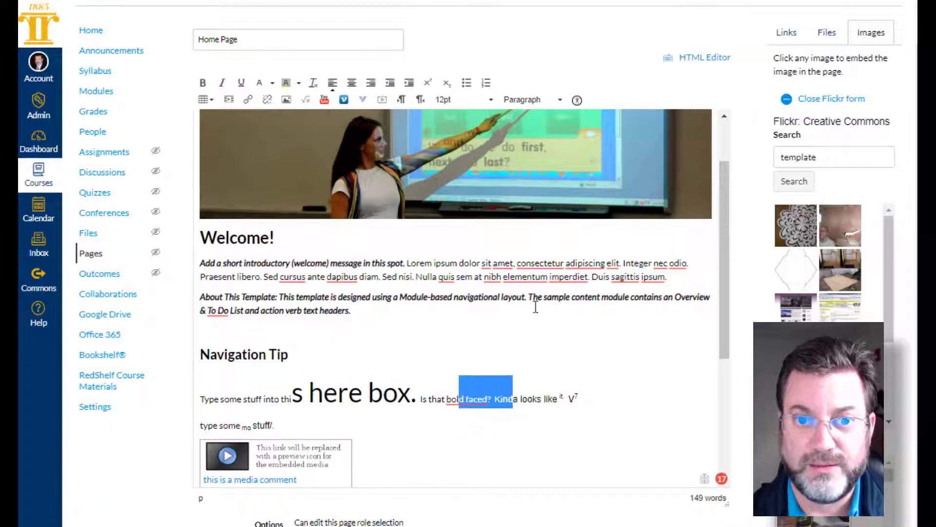
pyautogui.click(536, 102)
pyautogui.click(536, 143)
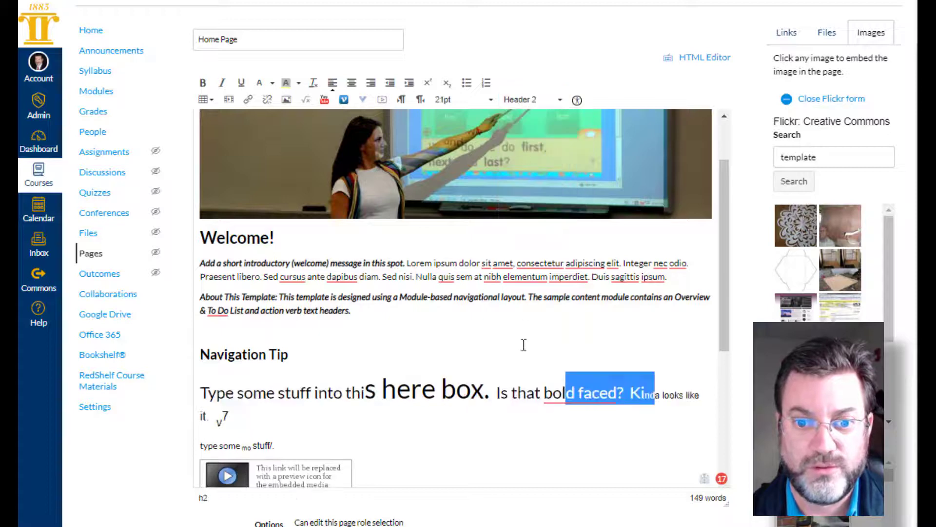
pyautogui.click(507, 429)
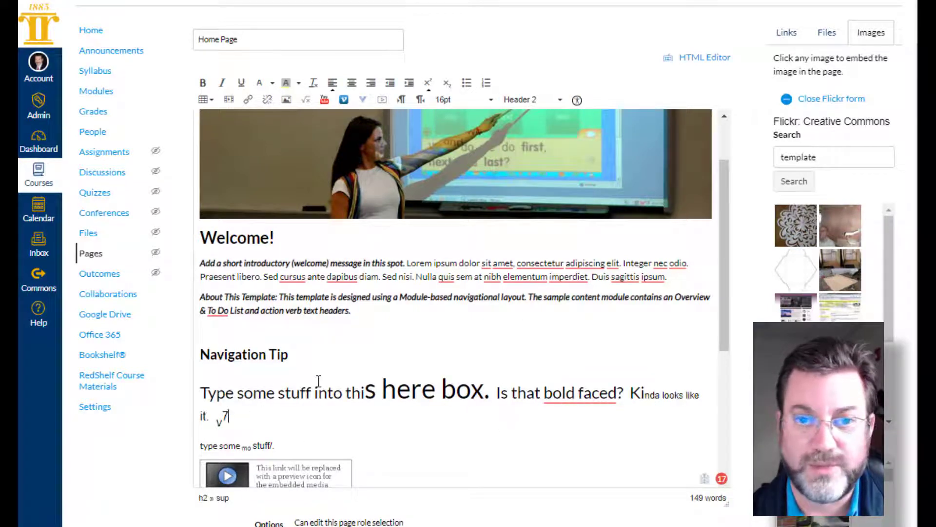
# - Delete all the text of the Header 2 paragraph below the Navigation Tip heading
pyautogui.scroll(-3, 260, 292)
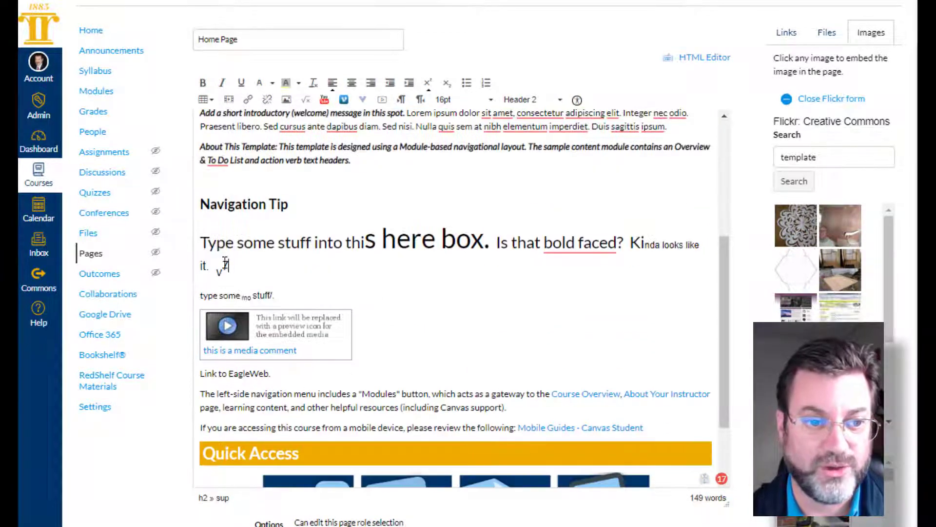
pyautogui.moveTo(225, 263); pyautogui.dragTo(204, 239)
pyautogui.press('BackSpace')
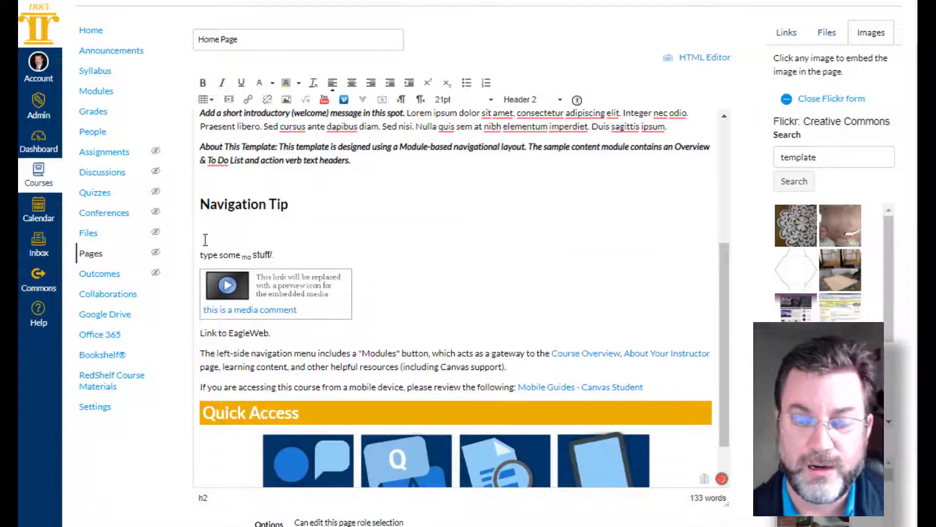
# - Run the accessibility check on the Home Page and review the first issue, on the Quick Access heading's text contrast
pyautogui.scroll(5, 422, 278)
pyautogui.scroll(1, 425, 281)
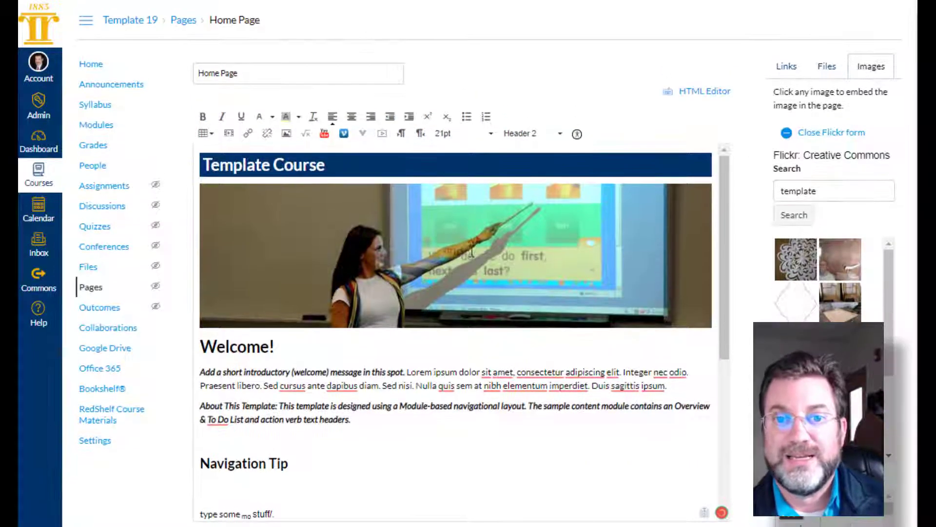
pyautogui.click(576, 136)
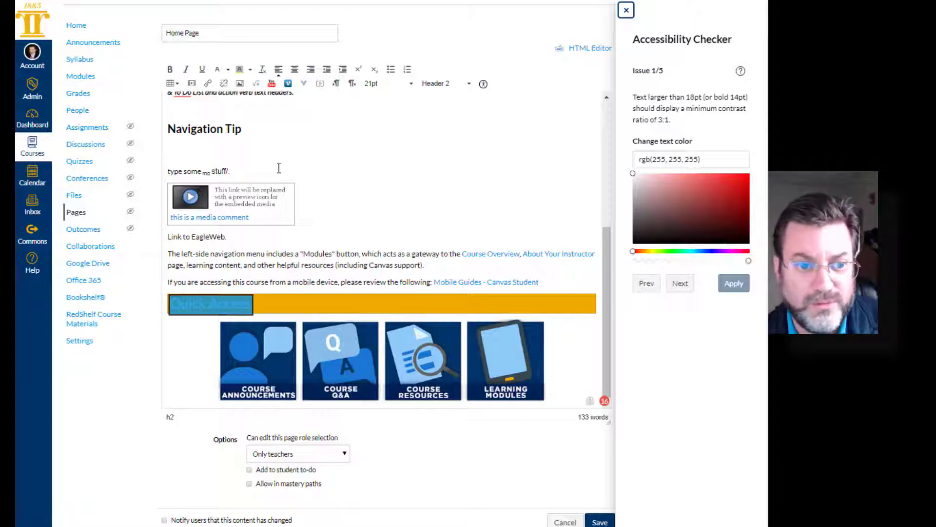
pyautogui.click(309, 309)
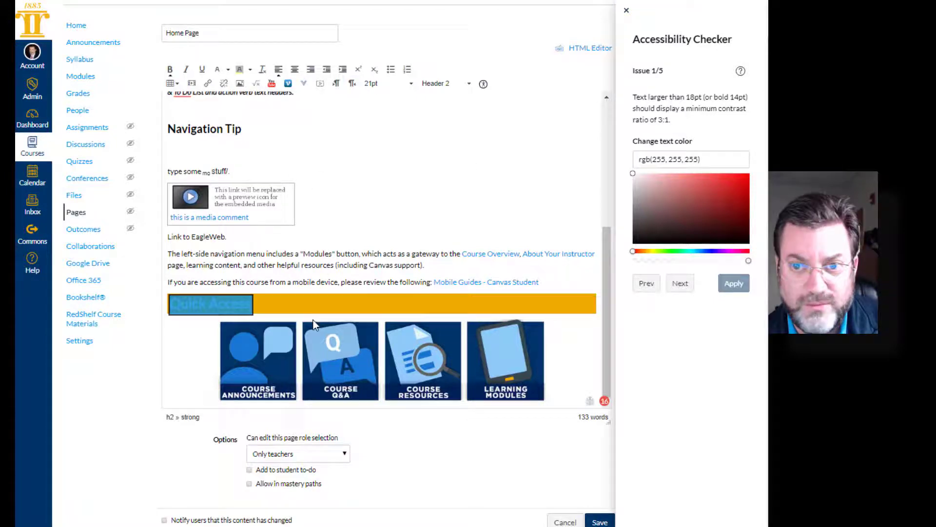
pyautogui.click(338, 354)
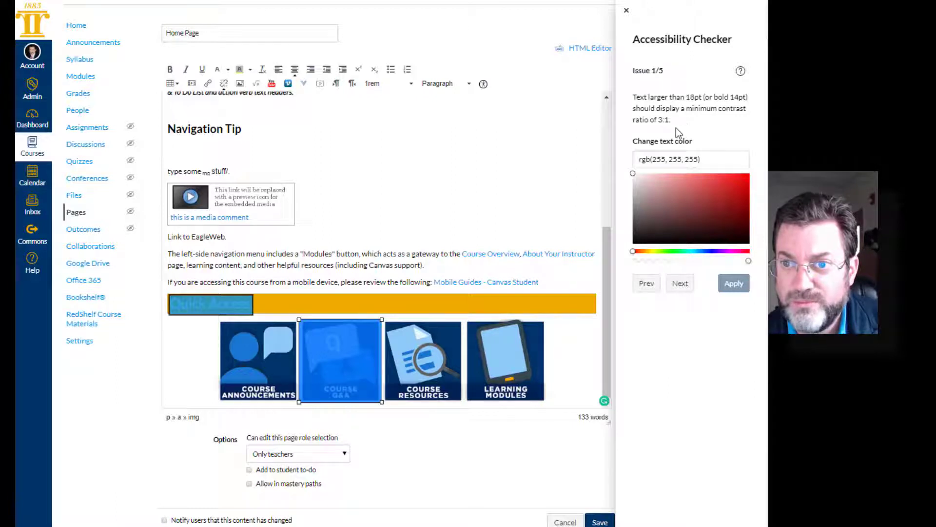
pyautogui.scroll(1, 681, 125)
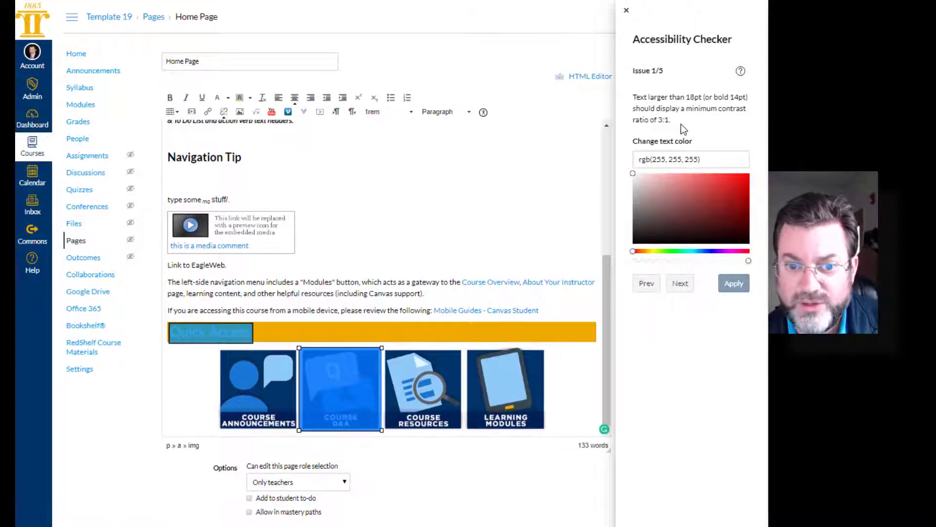
# - Step through the remaining accessibility issues on the Quick Access images' alt text, then close the Accessibility Checker
pyautogui.click(678, 283)
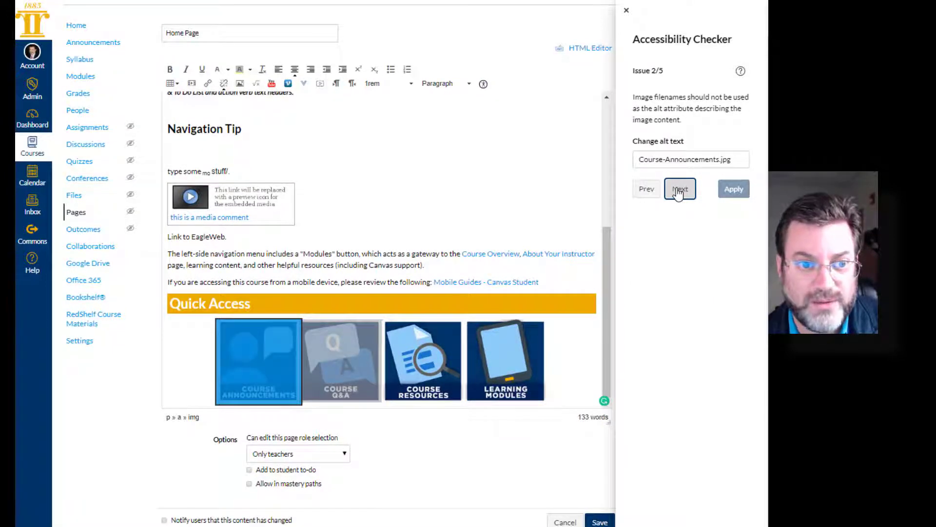
pyautogui.click(678, 191)
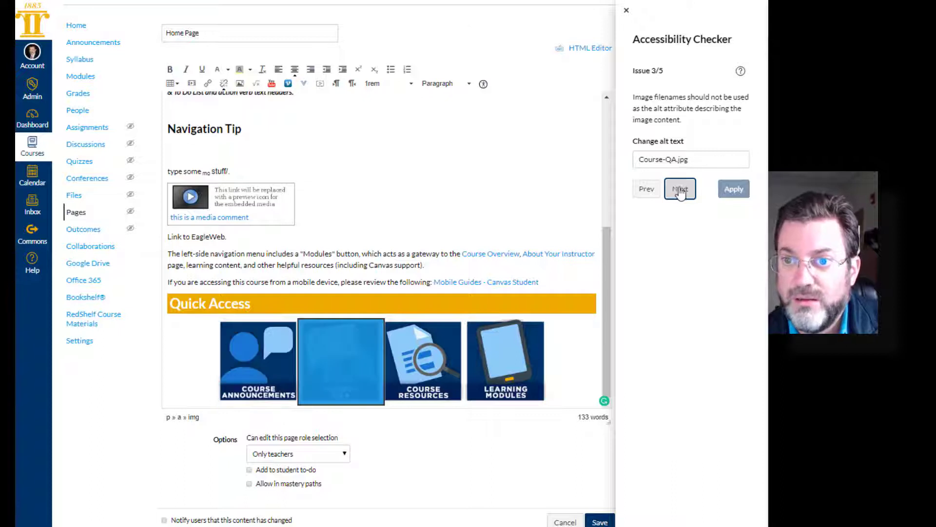
pyautogui.click(680, 191)
pyautogui.click(680, 191)
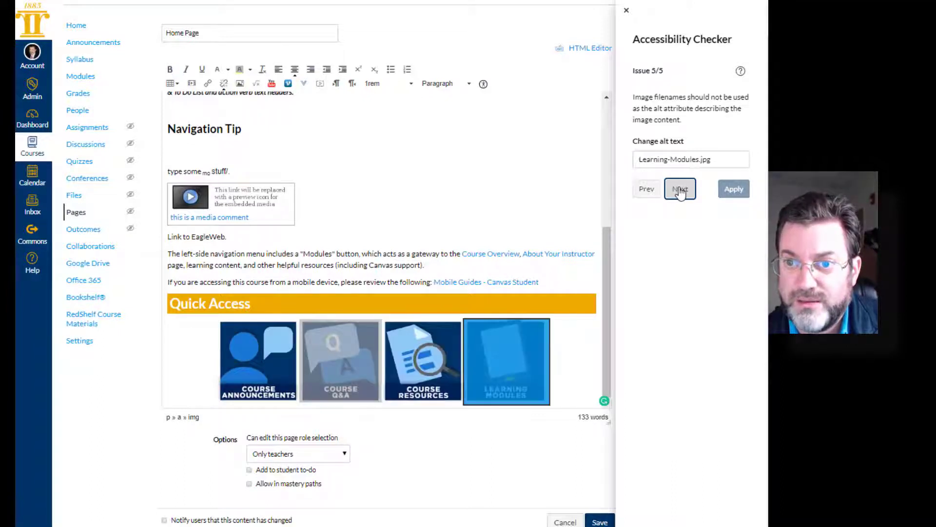
pyautogui.click(680, 191)
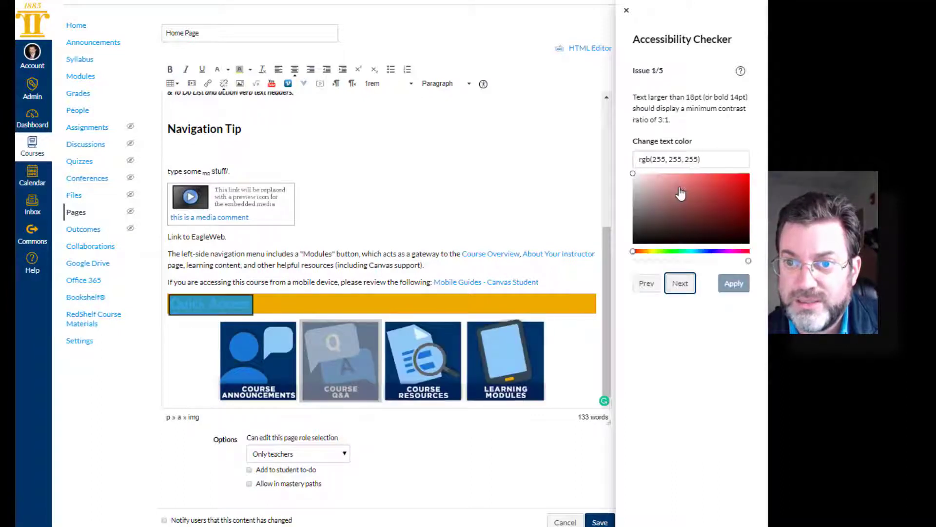
pyautogui.click(626, 10)
# - Leave the Home Page editor for the course's Modules page, discarding the unsaved changes
pyautogui.scroll(4, 270, 233)
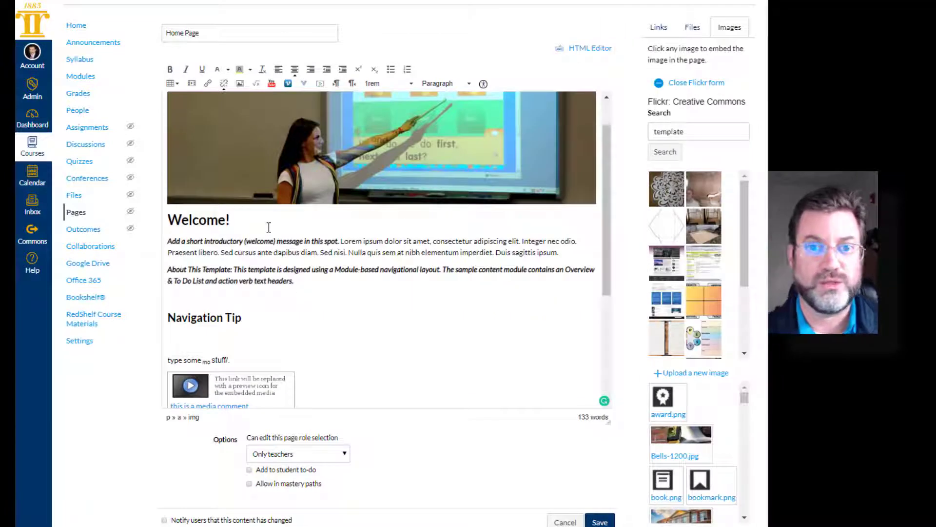
pyautogui.scroll(1, 269, 227)
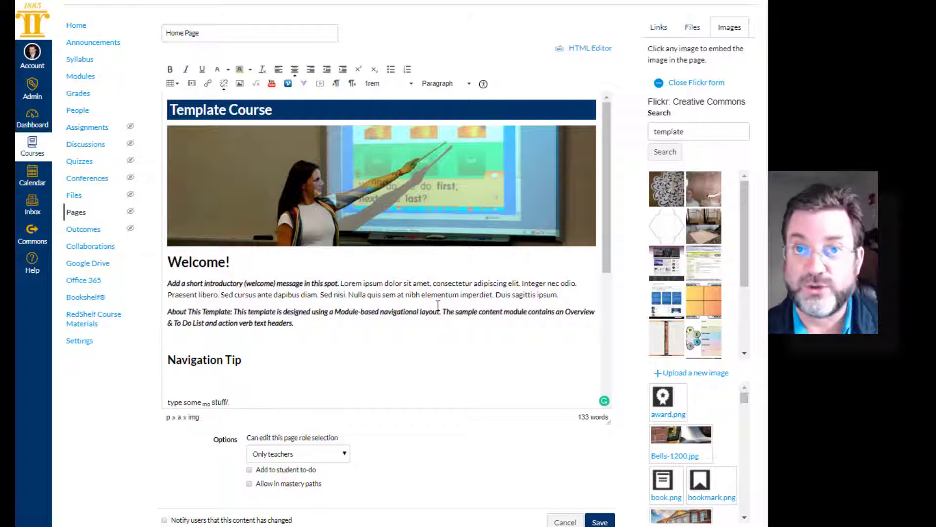
pyautogui.scroll(-2, 471, 303)
pyautogui.scroll(2, 471, 303)
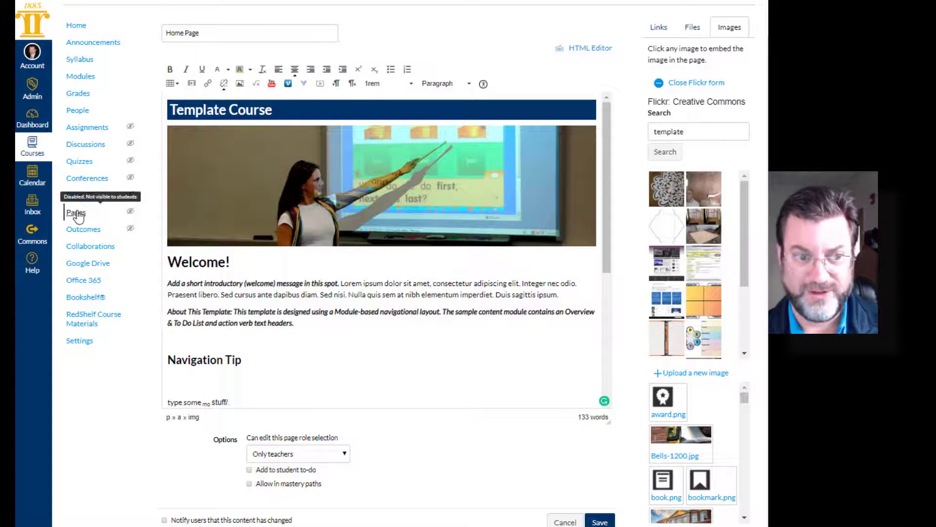
pyautogui.click(83, 84)
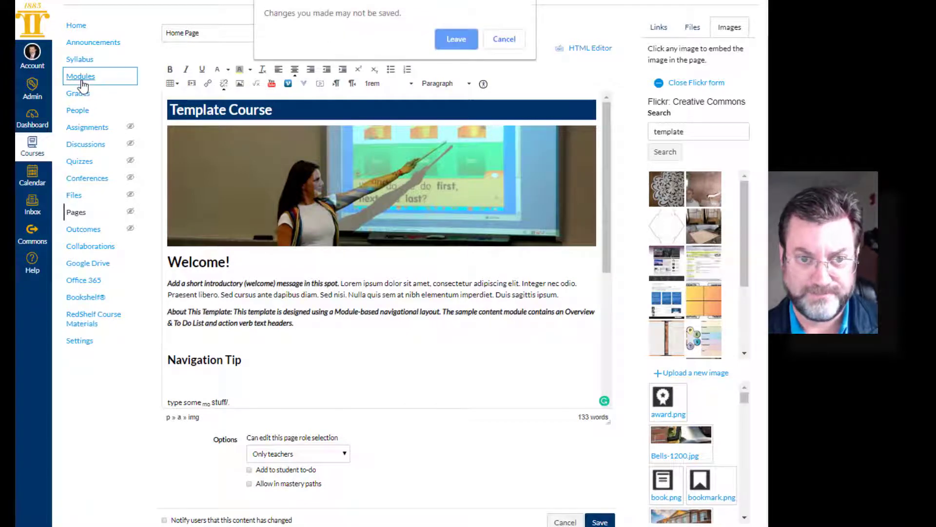
pyautogui.click(456, 39)
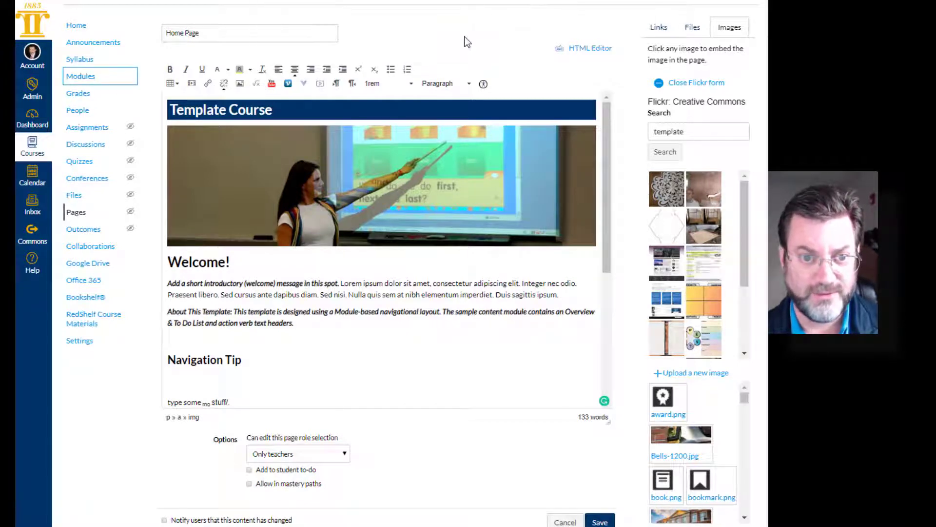
# - Open the Course Overview page from the "Welcome: Begin Here!" module
pyautogui.scroll(-3, 266, 200)
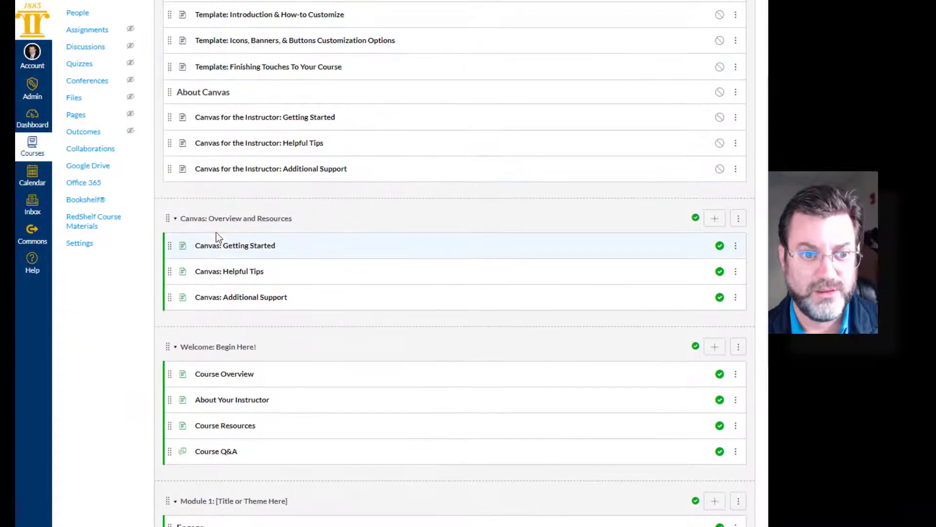
pyautogui.scroll(-4, 215, 232)
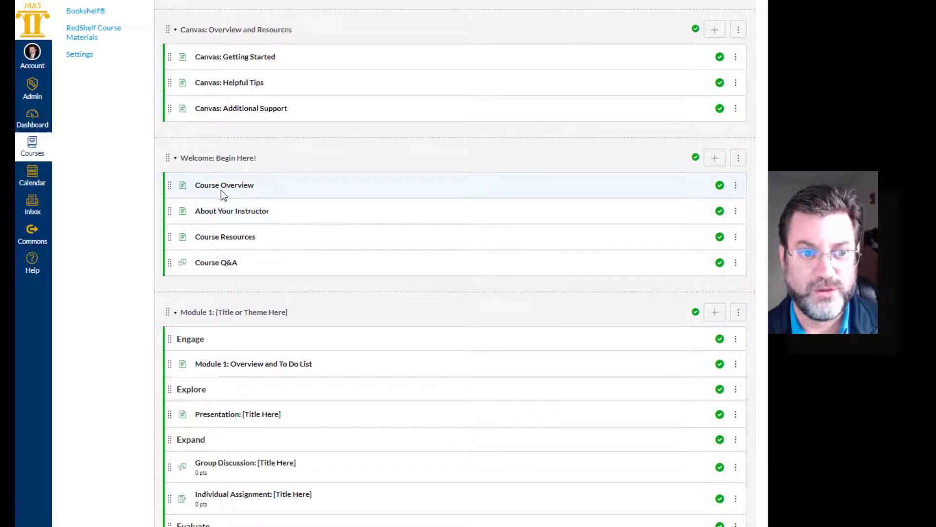
pyautogui.click(224, 186)
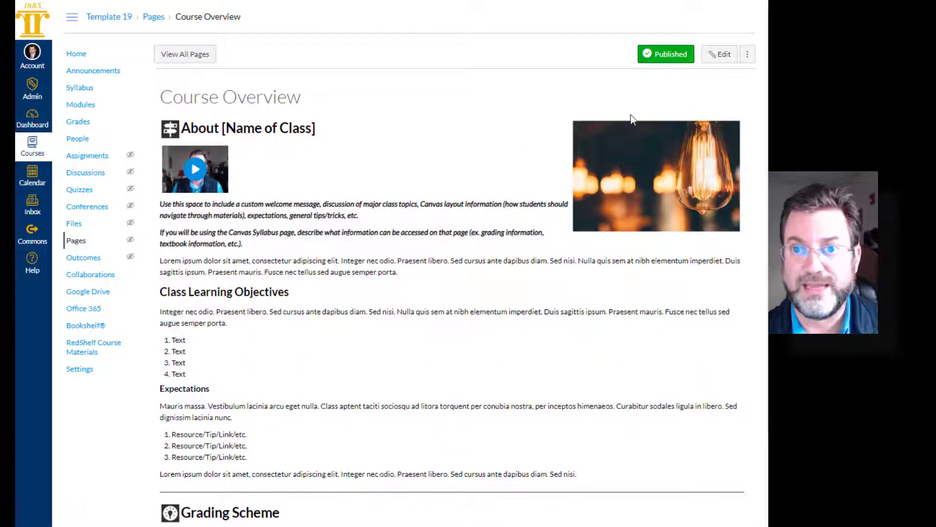
# - Open the Course Overview page for editing and save it, then play the media comment under "About [Name of Class]"
pyautogui.click(716, 56)
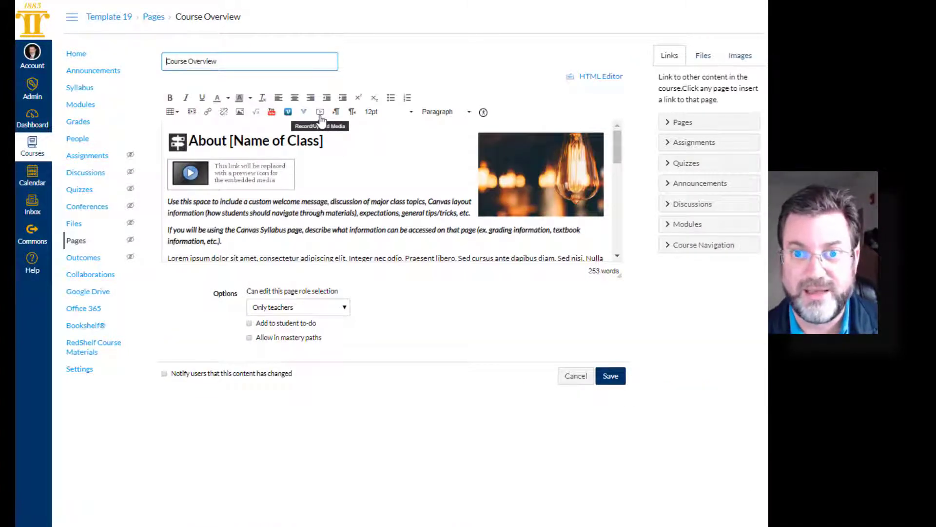
pyautogui.click(610, 380)
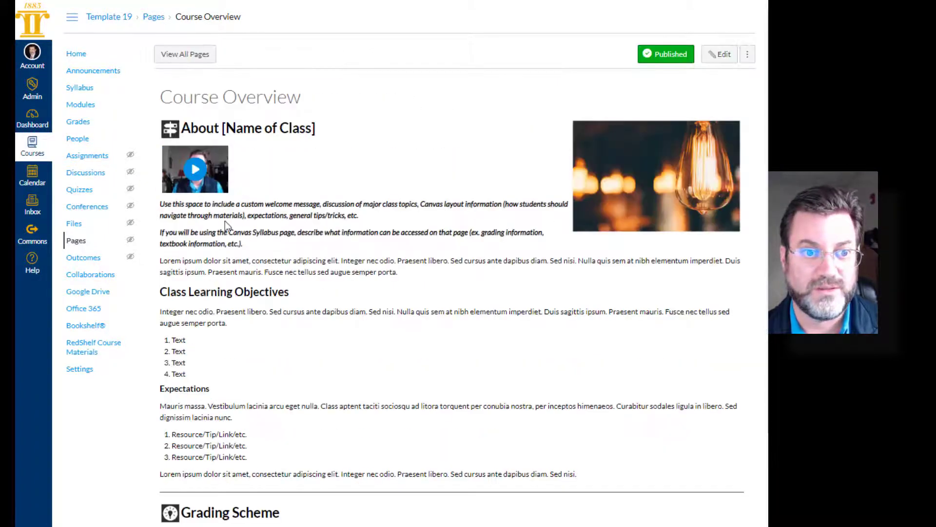
pyautogui.click(195, 168)
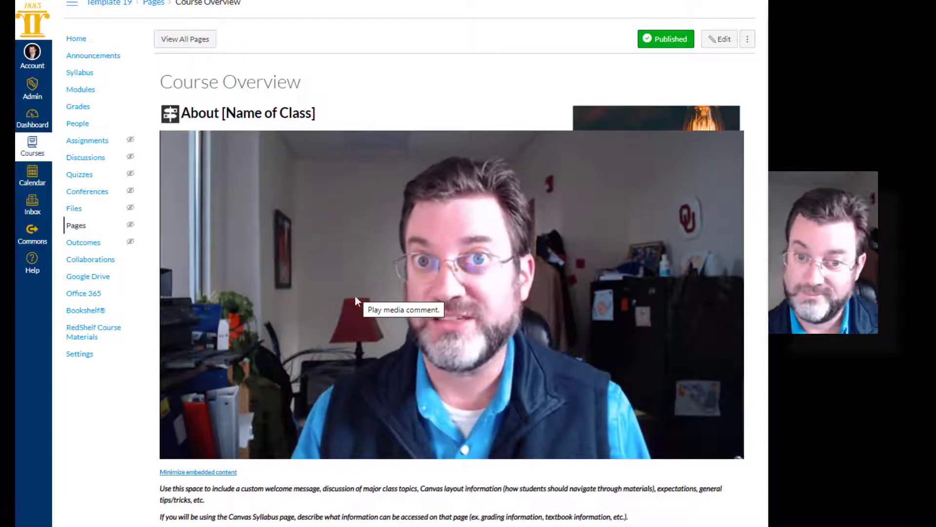
pyautogui.moveTo(320, 330)
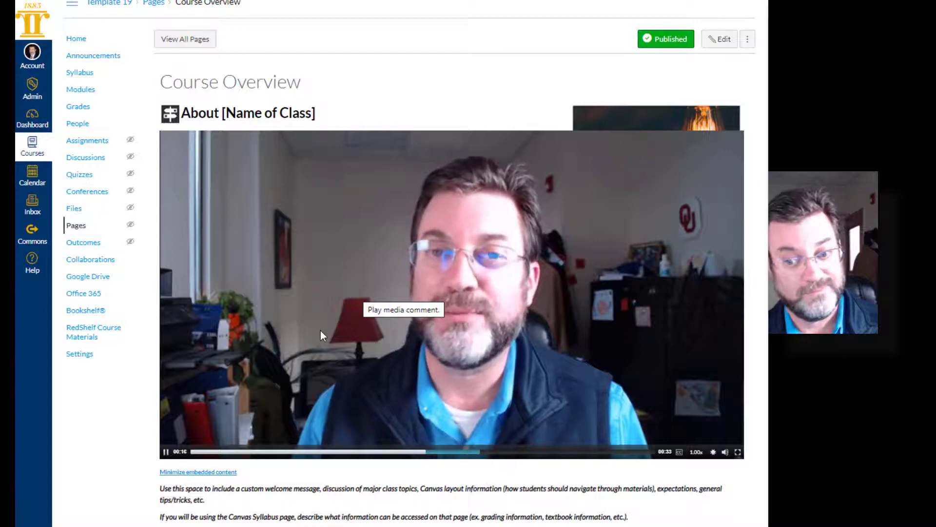
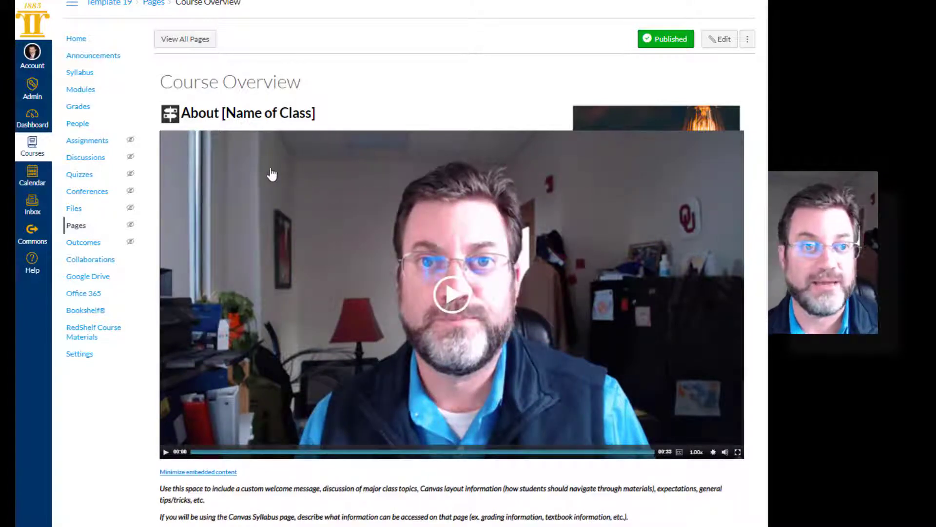
# - Open the Course Overview page for editing and look through its content, from the About section down to the Grading Scheme heading
pyautogui.click(720, 41)
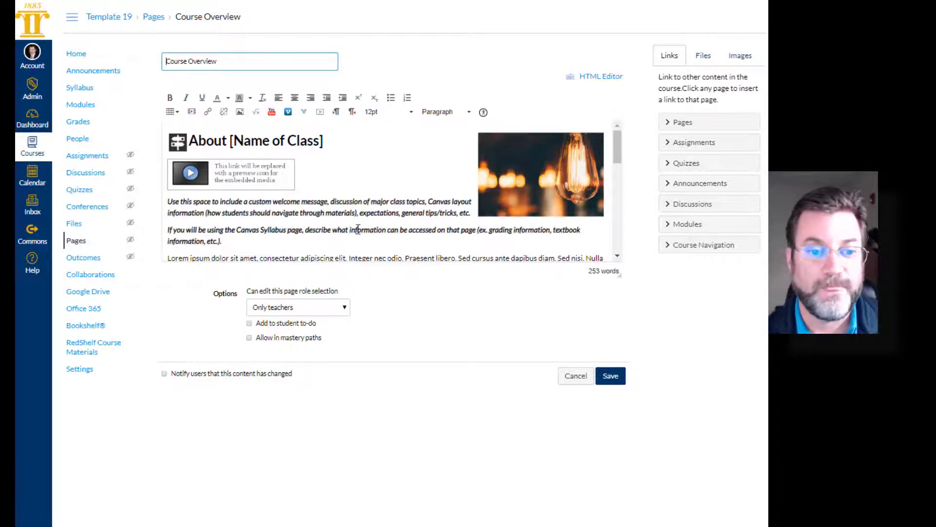
pyautogui.scroll(-2, 358, 228)
pyautogui.scroll(2, 357, 229)
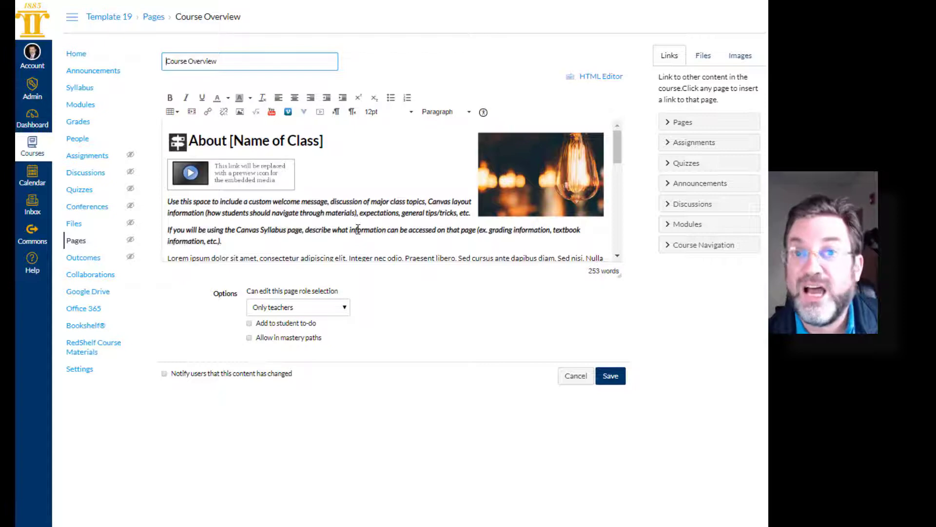
pyautogui.scroll(-4, 358, 229)
pyautogui.scroll(4, 357, 229)
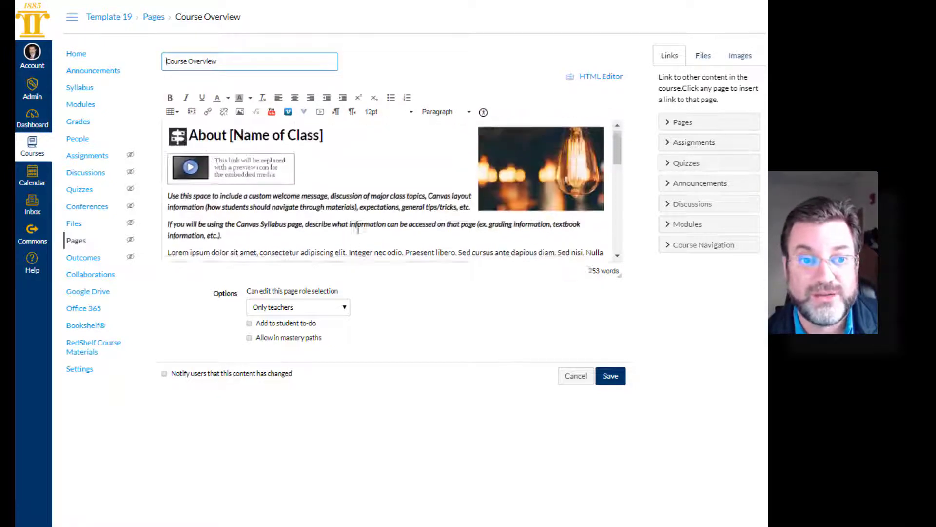
pyautogui.scroll(-6, 358, 229)
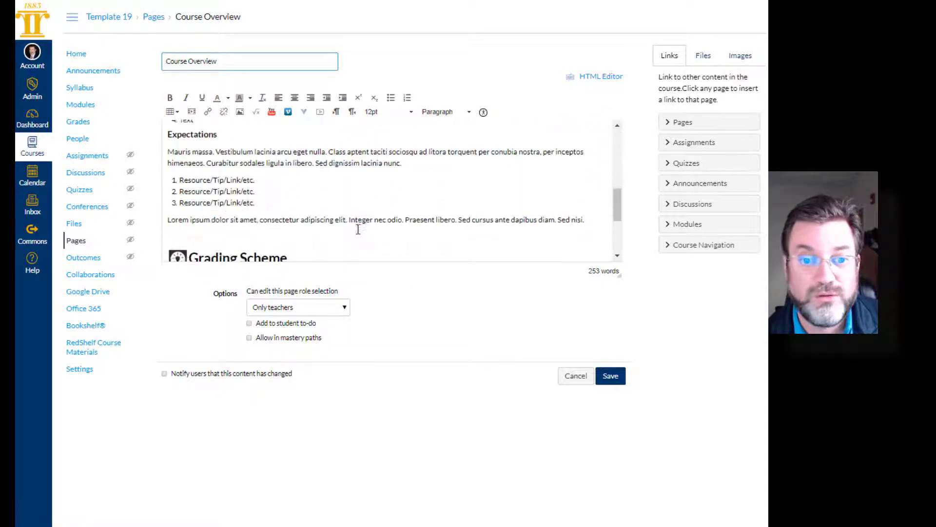
pyautogui.scroll(2, 358, 229)
pyautogui.scroll(4, 358, 229)
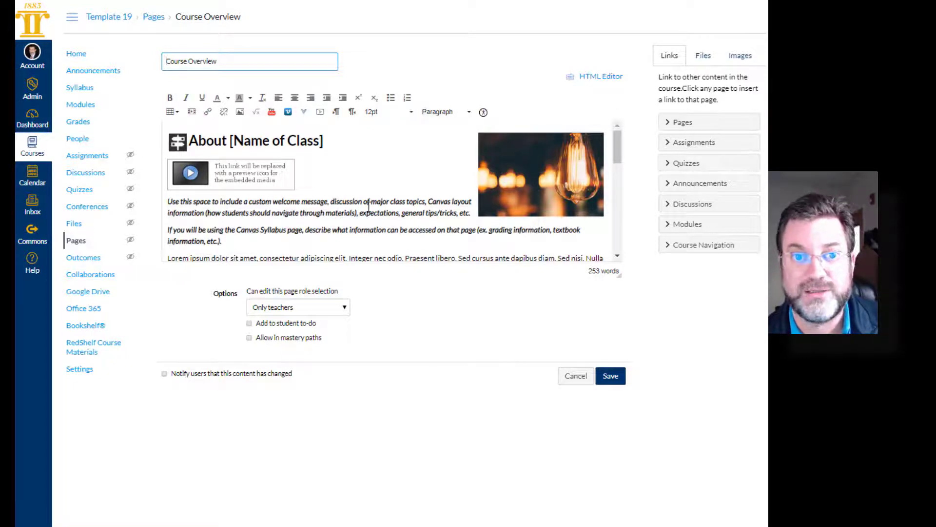
pyautogui.scroll(-3, 382, 208)
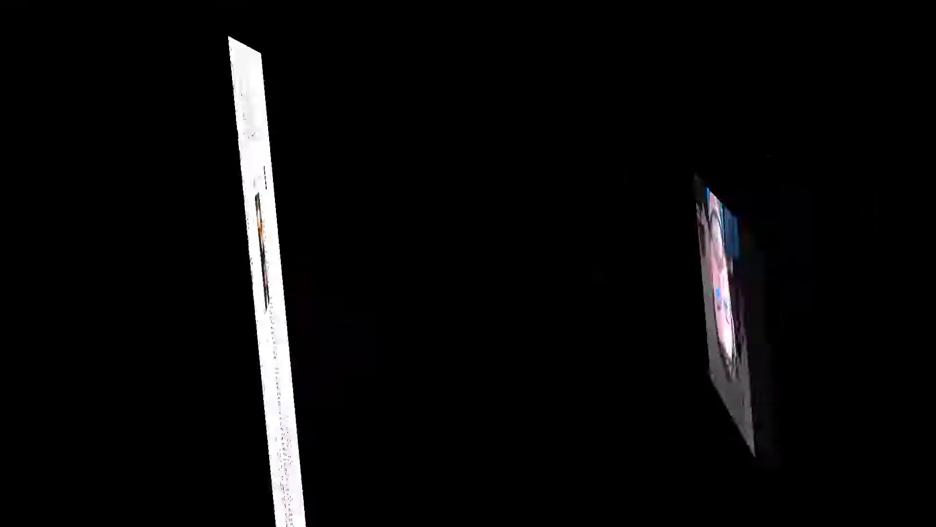